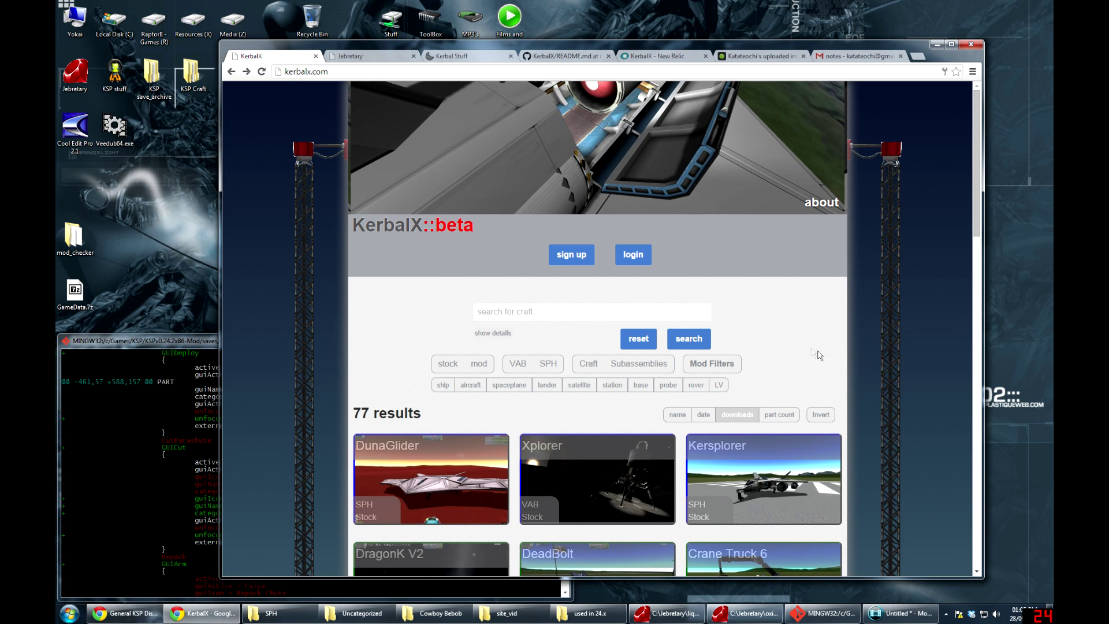
Sign in to the KerbalX account using the browser's saved login details
{"action": "left_click", "coordinate": [627, 261]}
{"action": "left_click", "coordinate": [746, 301]}
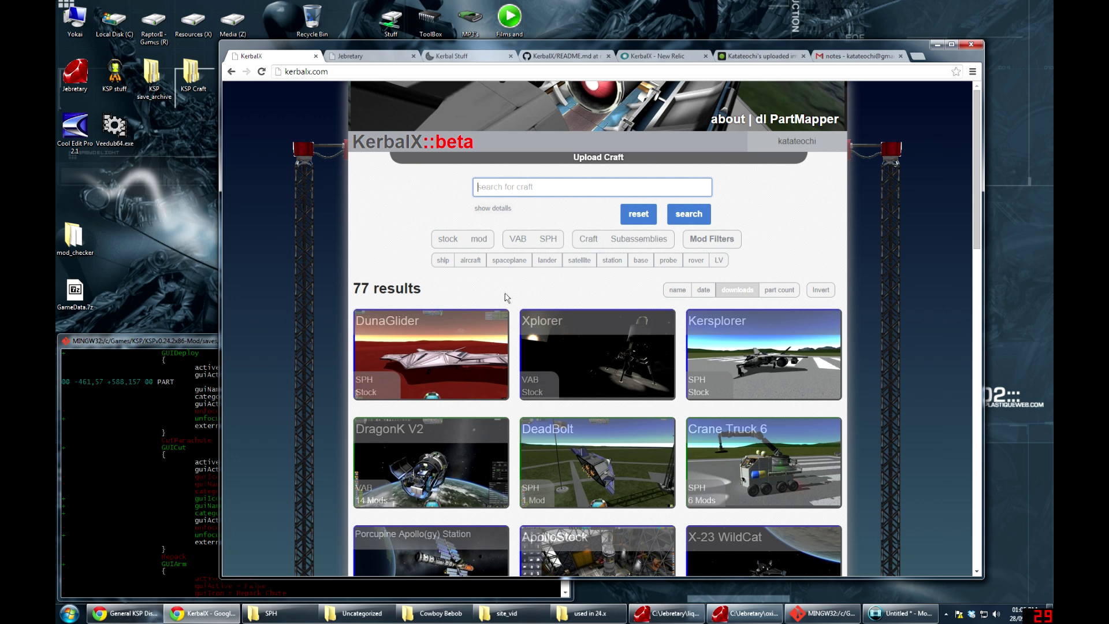
{"action": "left_click", "coordinate": [436, 240]}
{"action": "left_click", "coordinate": [518, 238]}
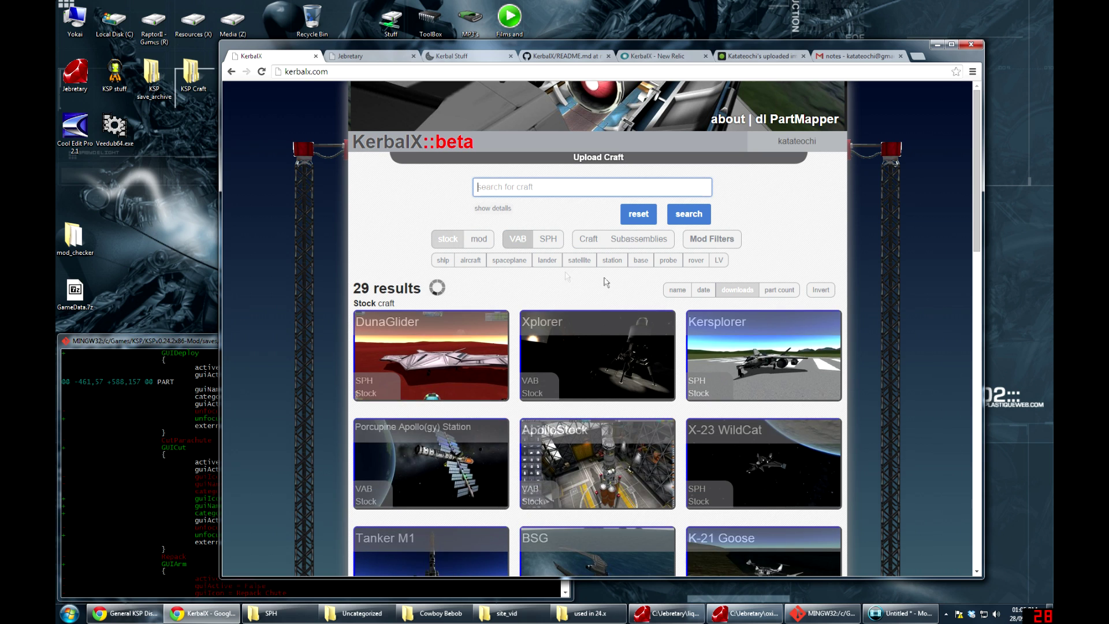
{"action": "left_click", "coordinate": [667, 260]}
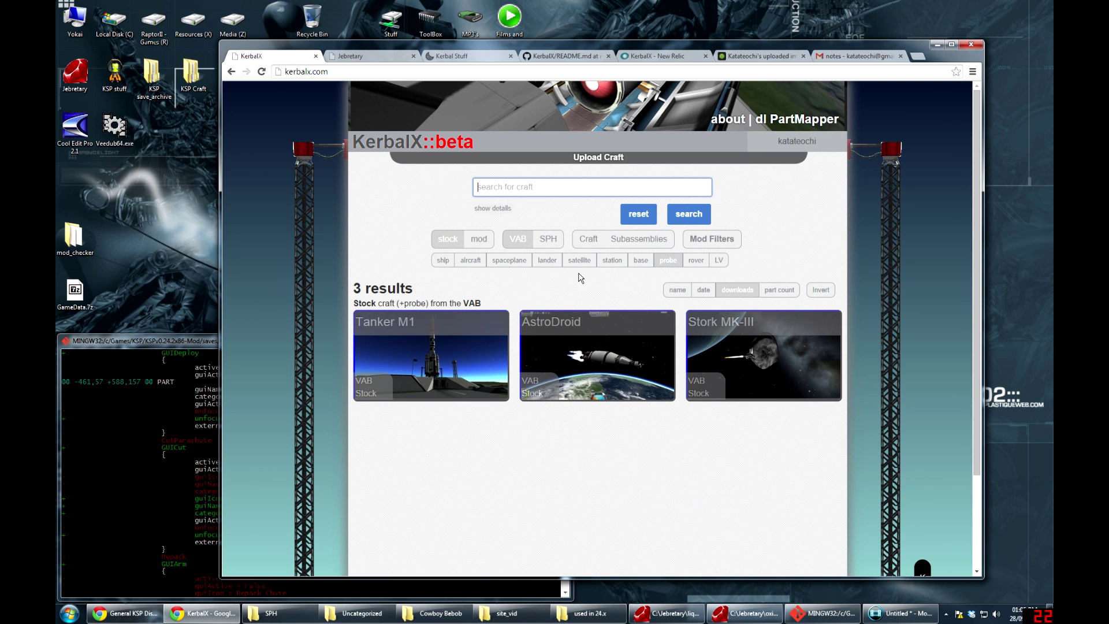
{"action": "left_click", "coordinate": [669, 261]}
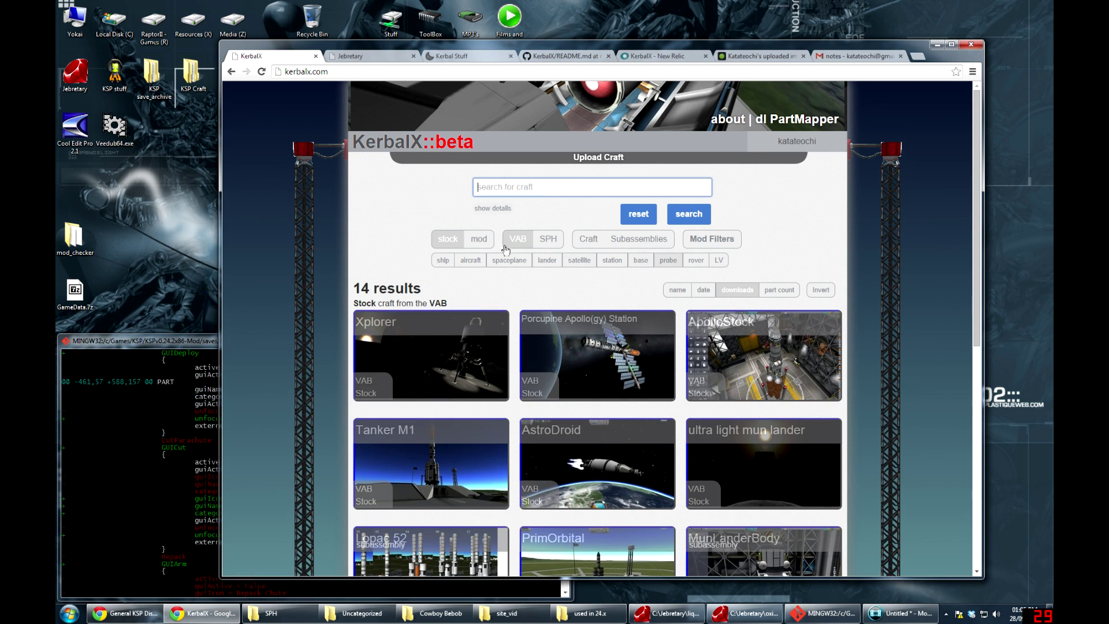
{"action": "left_click", "coordinate": [511, 245]}
{"action": "left_click", "coordinate": [474, 239]}
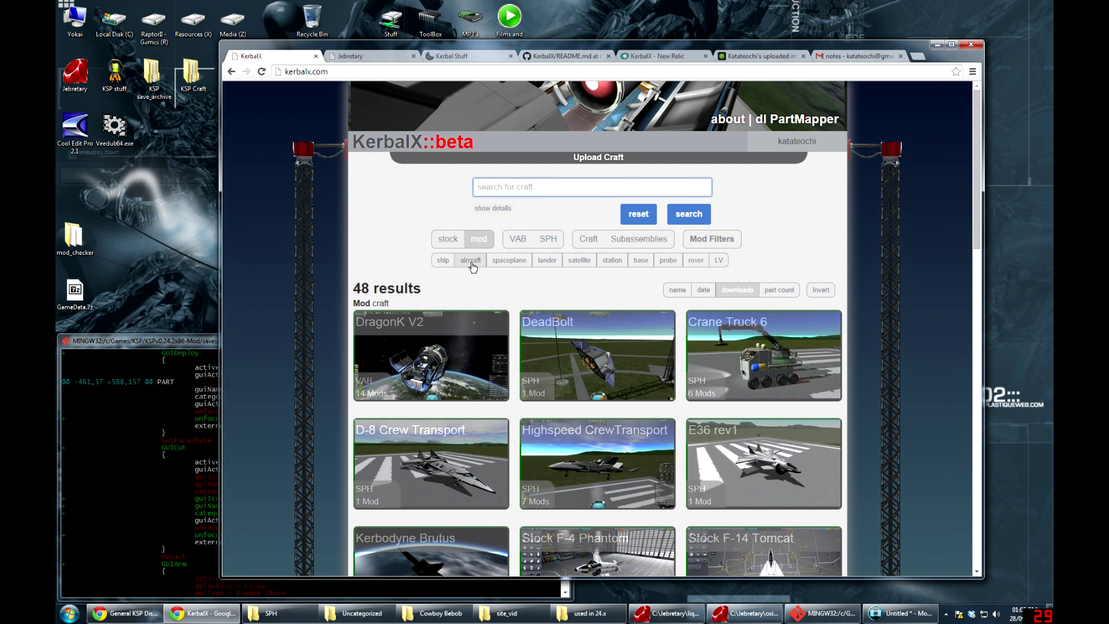
{"action": "left_click", "coordinate": [470, 260]}
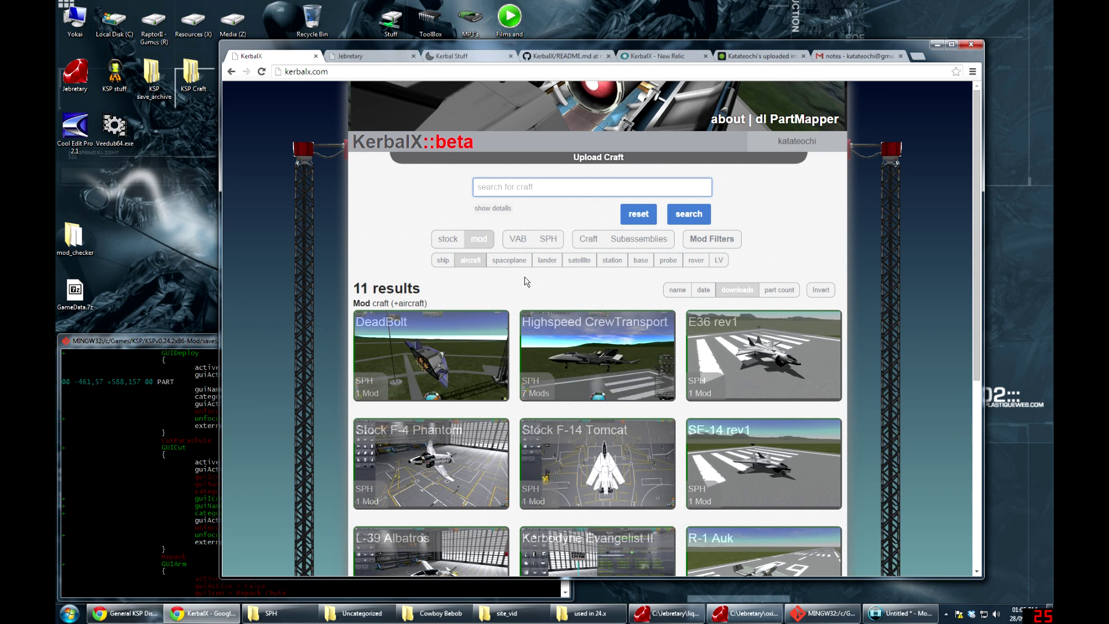
{"action": "left_click", "coordinate": [509, 261]}
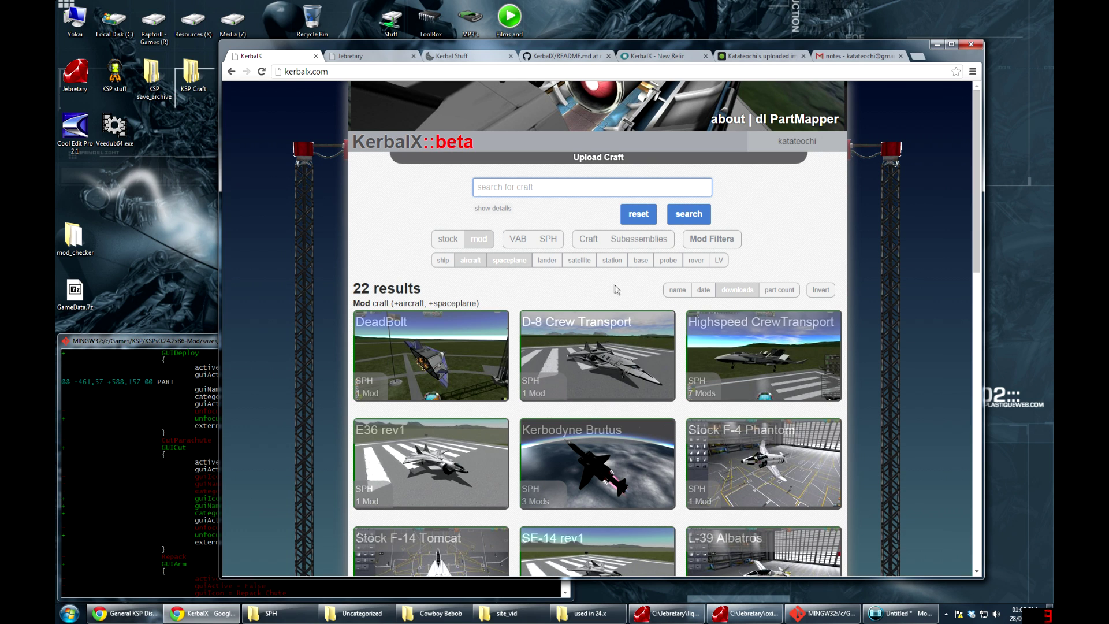
{"action": "left_click", "coordinate": [508, 260]}
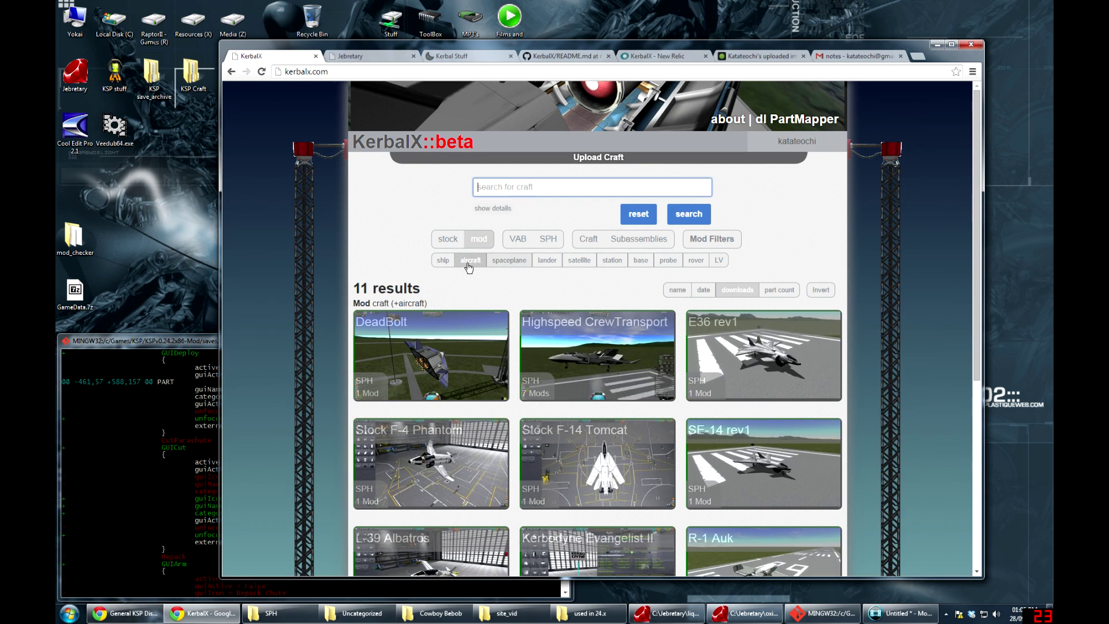
{"action": "left_click", "coordinate": [471, 260]}
{"action": "left_click", "coordinate": [477, 246]}
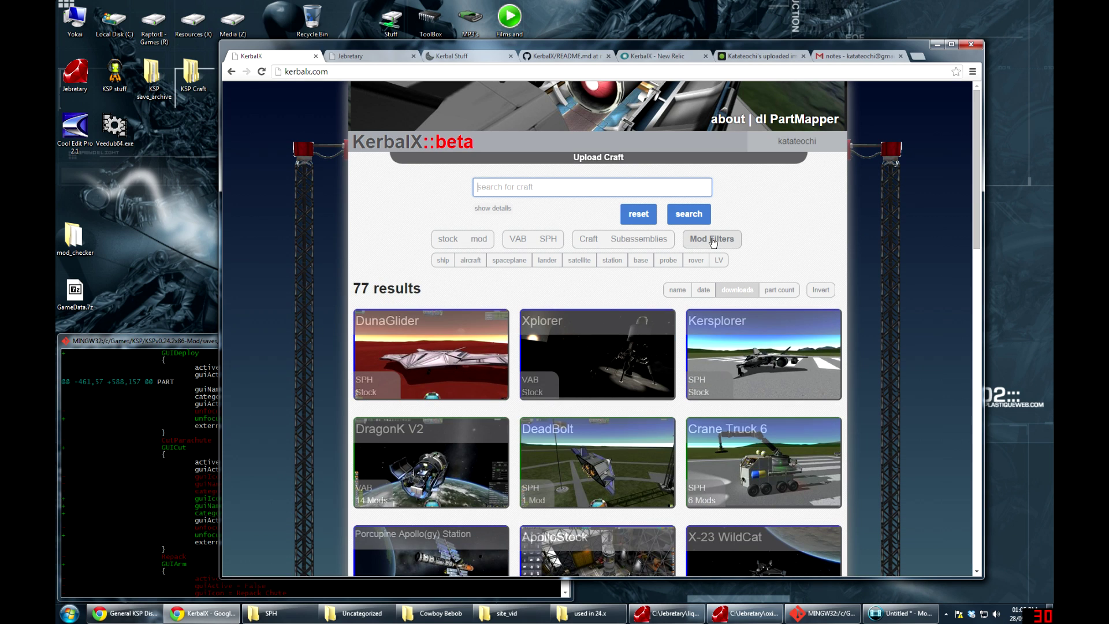
{"action": "left_click", "coordinate": [712, 239]}
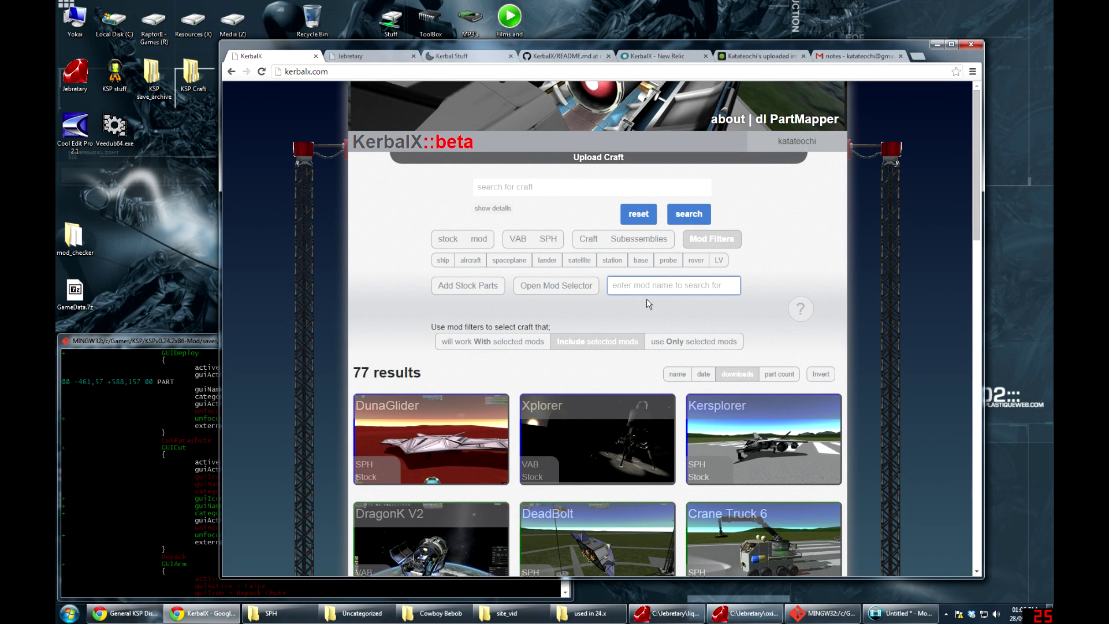
Filter craft by the B9_Aerospace and KAS mods and restrict results to VAB craft
{"action": "type", "text": "b9"}
{"action": "left_click", "coordinate": [648, 307]}
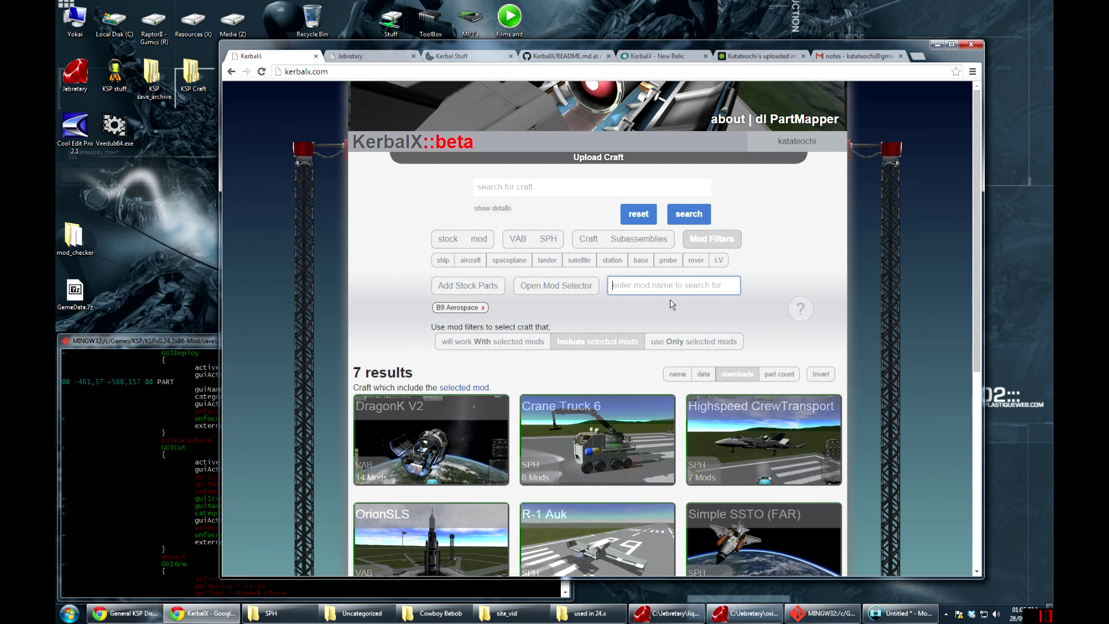
{"action": "scroll", "coordinate": [685, 321], "scroll_direction": "down", "scroll_amount": 2}
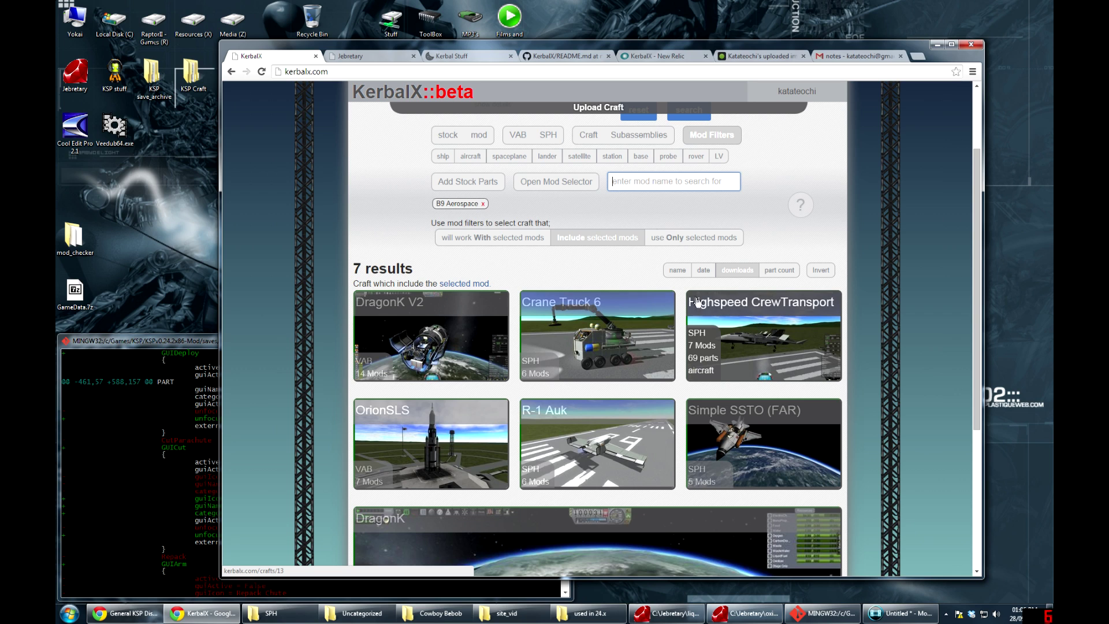
{"action": "type", "text": "kAS"}
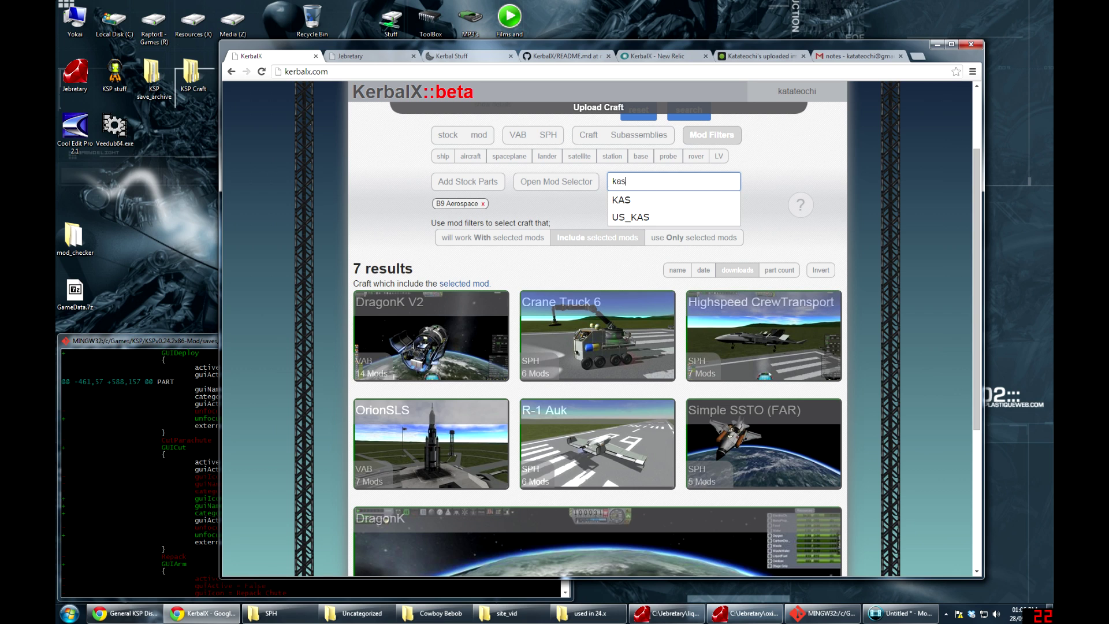
{"action": "left_click", "coordinate": [633, 202]}
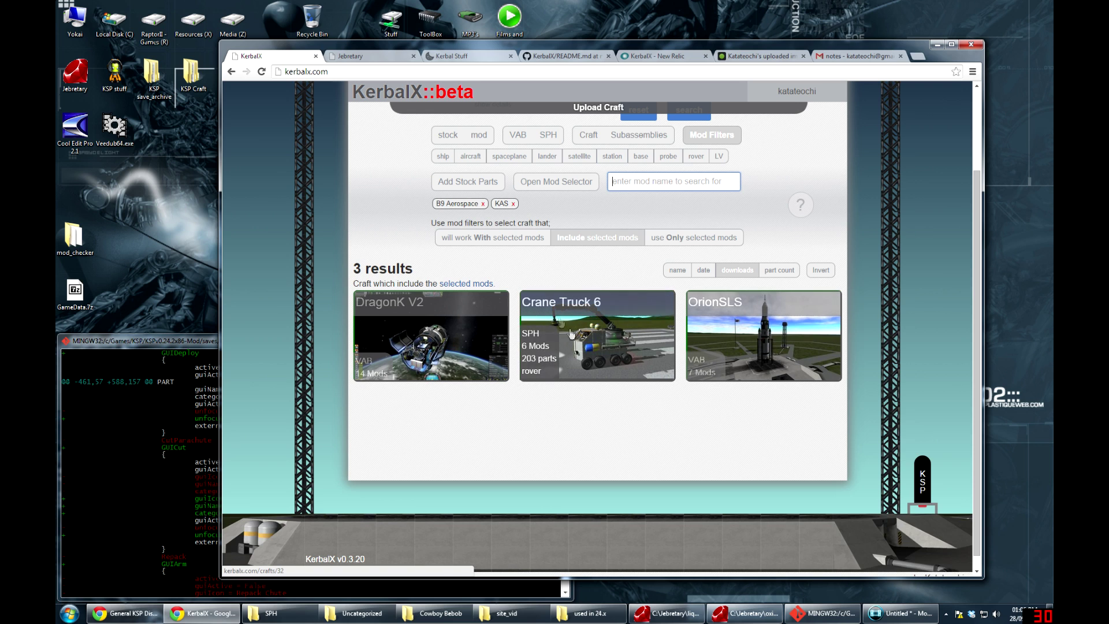
{"action": "left_click", "coordinate": [508, 142]}
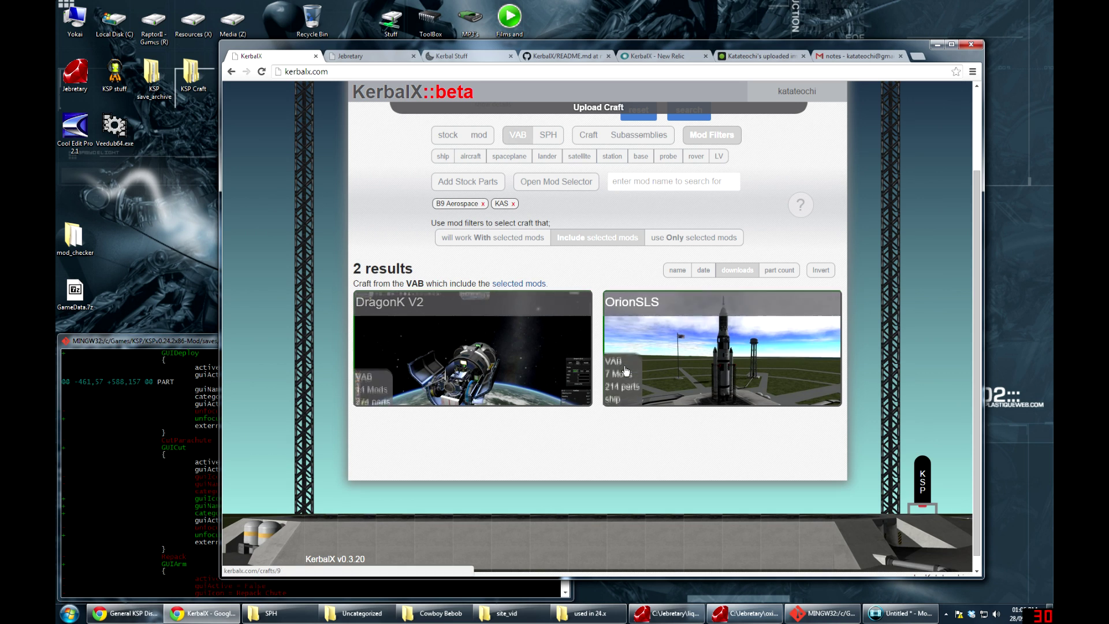
Open OrionSLS and review its mods and details: 214 parts, Mark1-2Pod root, 9 stages, resources
{"action": "left_click", "coordinate": [699, 340]}
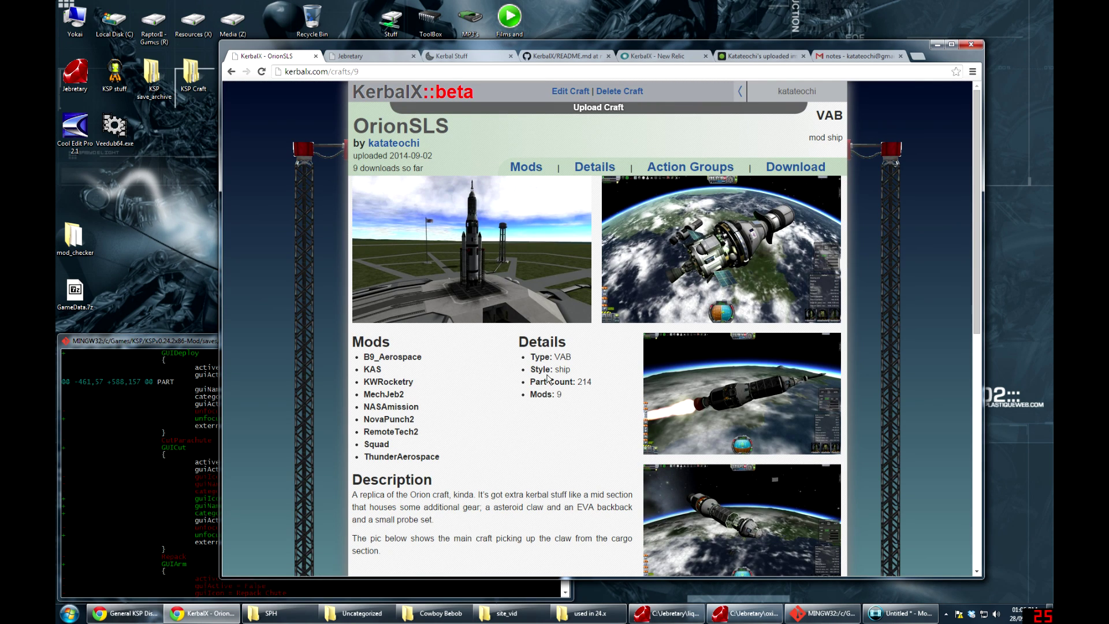
{"action": "left_click", "coordinate": [527, 170]}
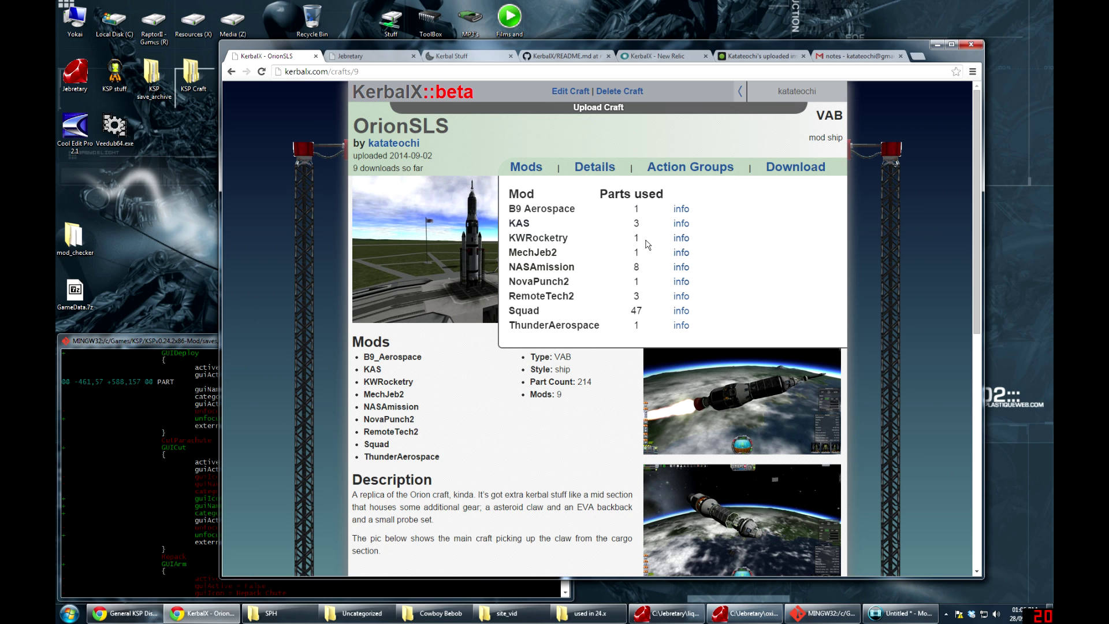
{"action": "left_click", "coordinate": [593, 169]}
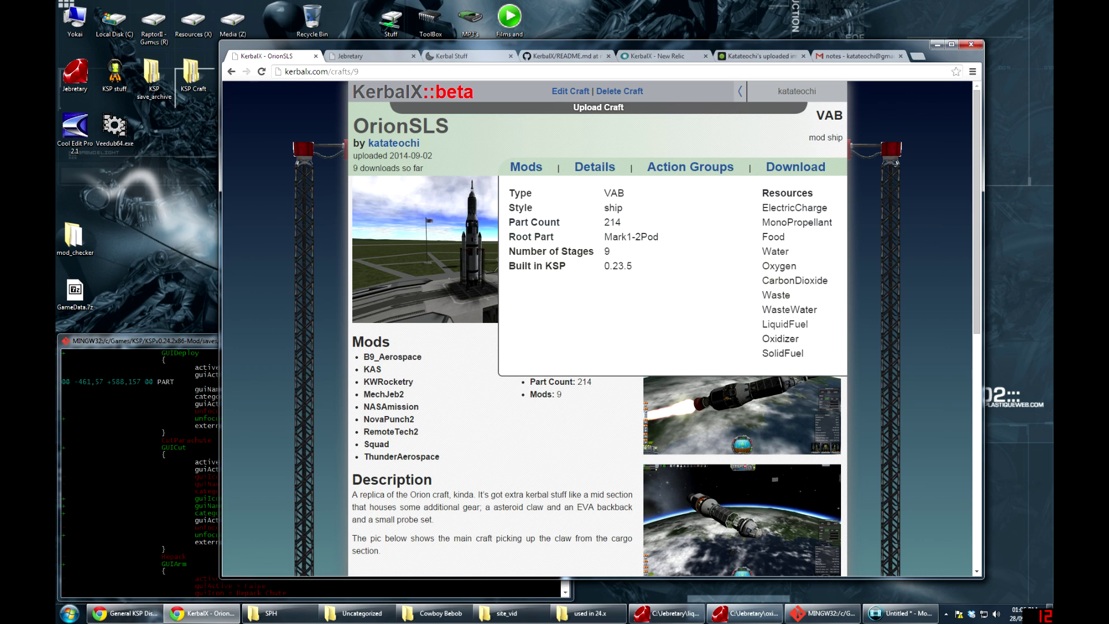
{"action": "left_click_drag", "start_coordinate": [611, 236], "coordinate": [654, 237]}
{"action": "left_click", "coordinate": [613, 256]}
{"action": "left_click_drag", "start_coordinate": [767, 208], "coordinate": [784, 324]}
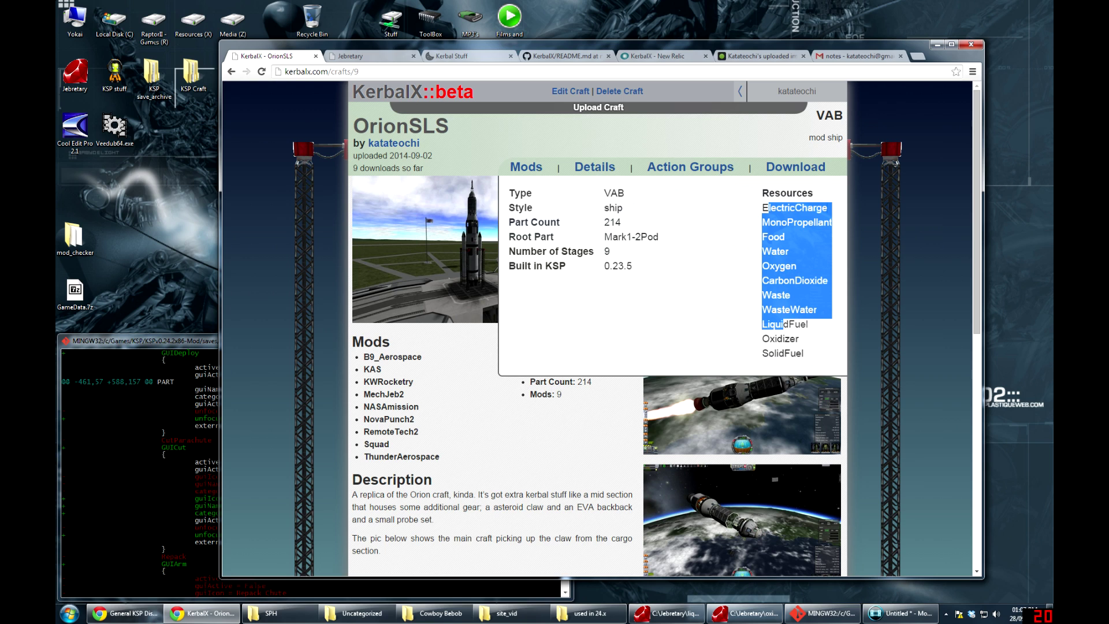
{"action": "left_click", "coordinate": [783, 324]}
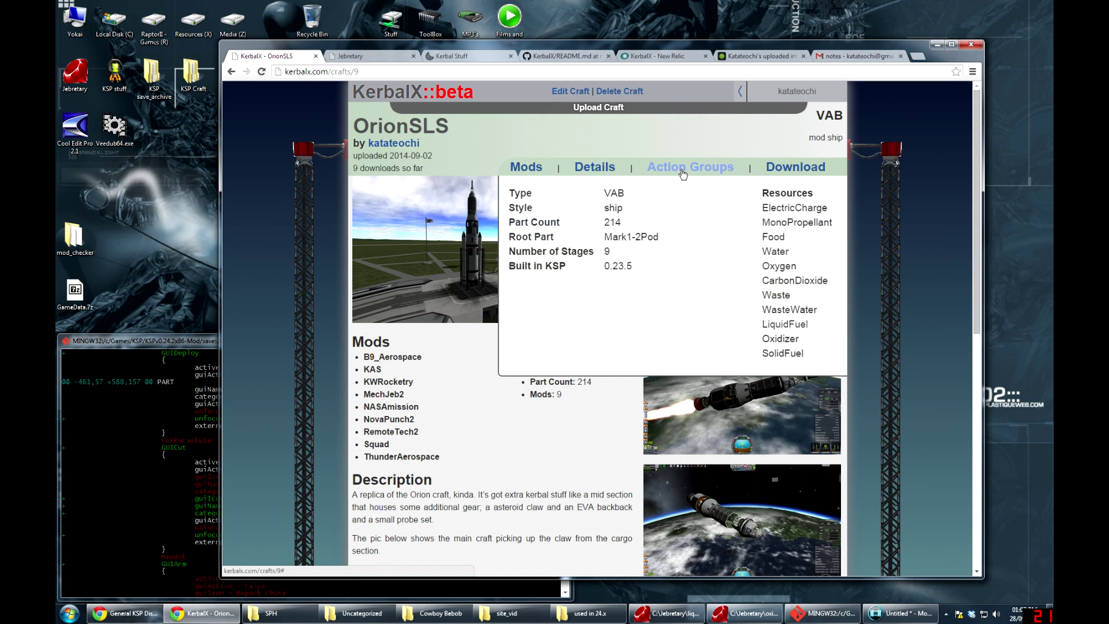
View OrionSLS's action groups, highlight the B9 InfoDrive note, then close the panel
{"action": "left_click", "coordinate": [682, 172]}
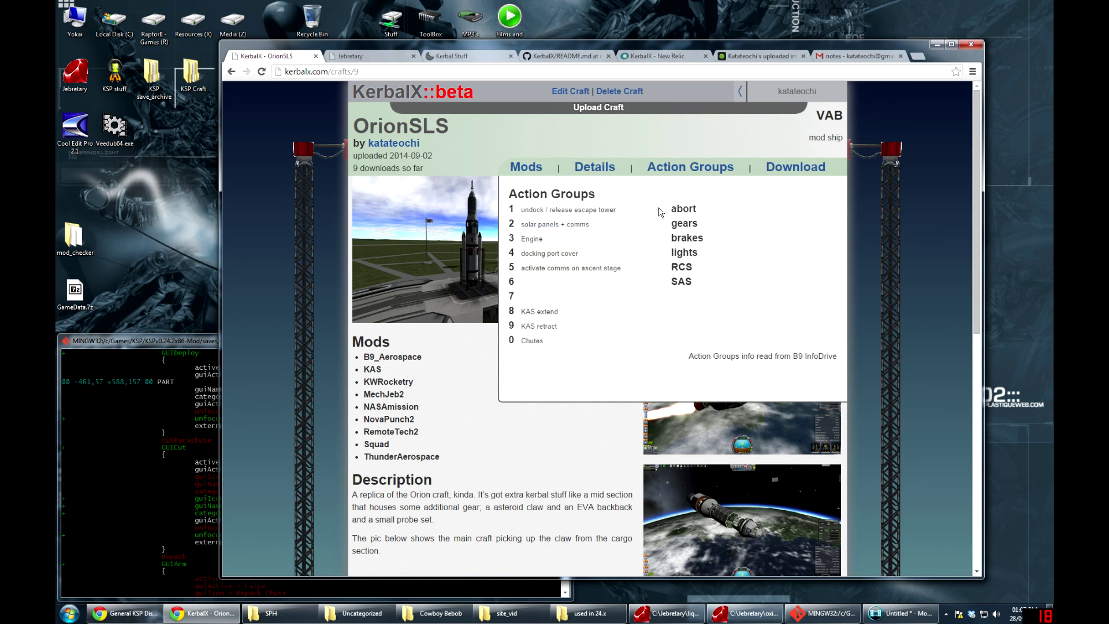
{"action": "left_click_drag", "start_coordinate": [779, 356], "coordinate": [833, 355]}
{"action": "left_click", "coordinate": [677, 351]}
{"action": "left_click", "coordinate": [683, 170]}
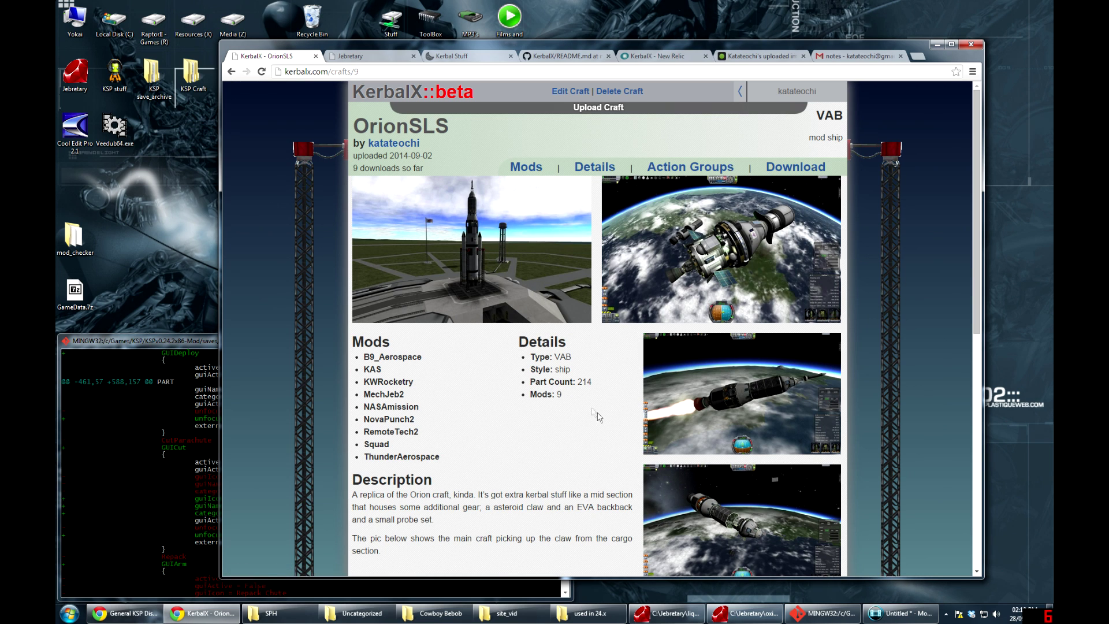
Return to the craft search and remove the B9 Aerospace, KAS and VAB filters
{"action": "left_click", "coordinate": [372, 97]}
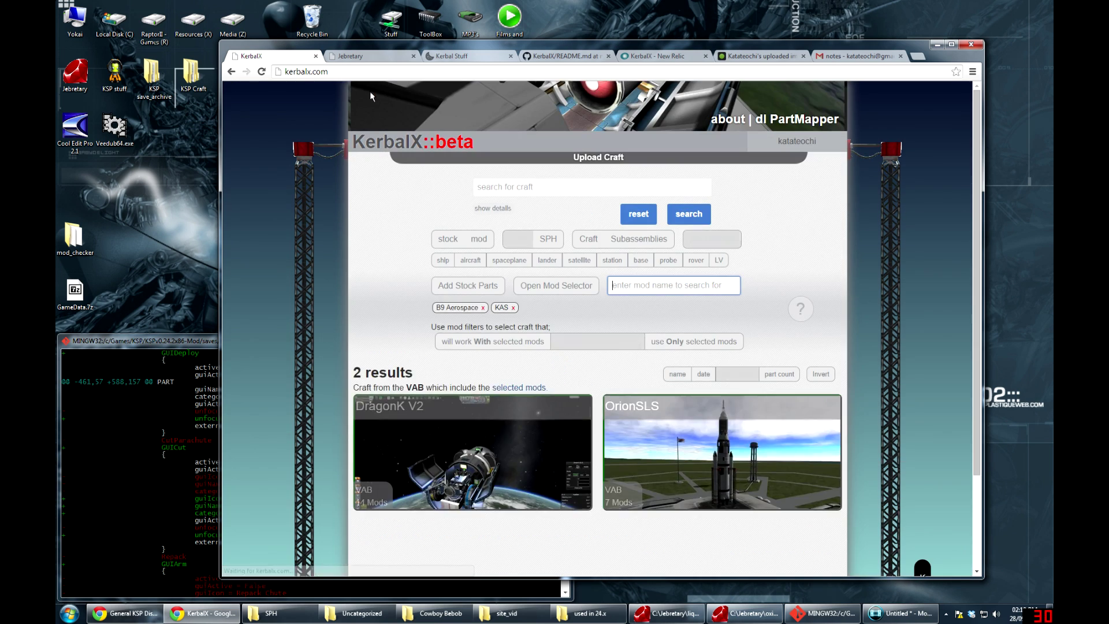
{"action": "left_click", "coordinate": [454, 309]}
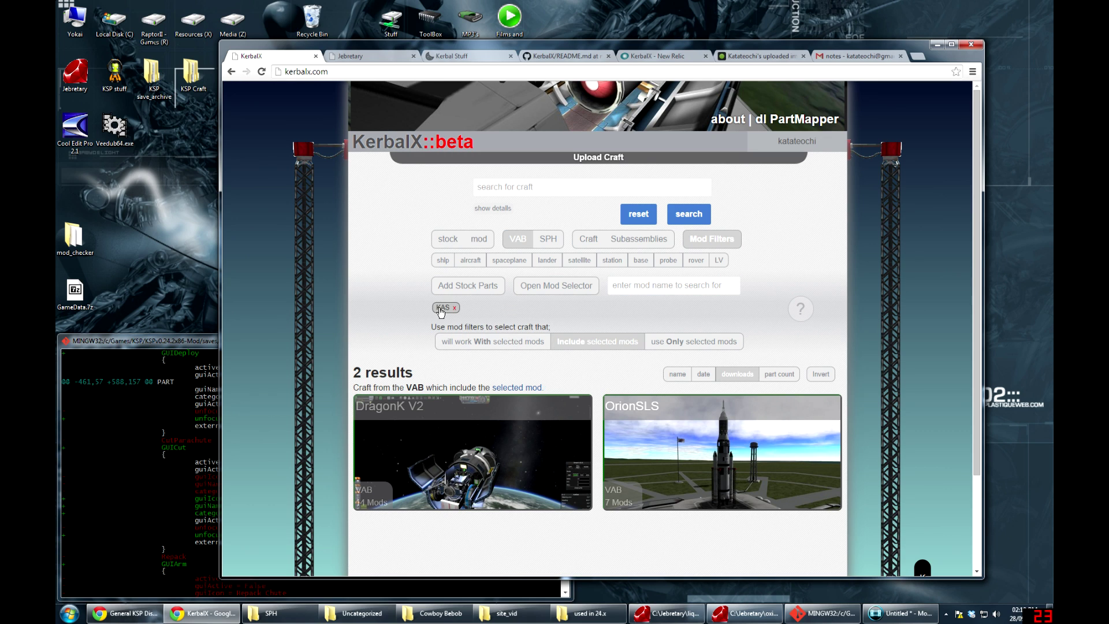
{"action": "left_click", "coordinate": [441, 309]}
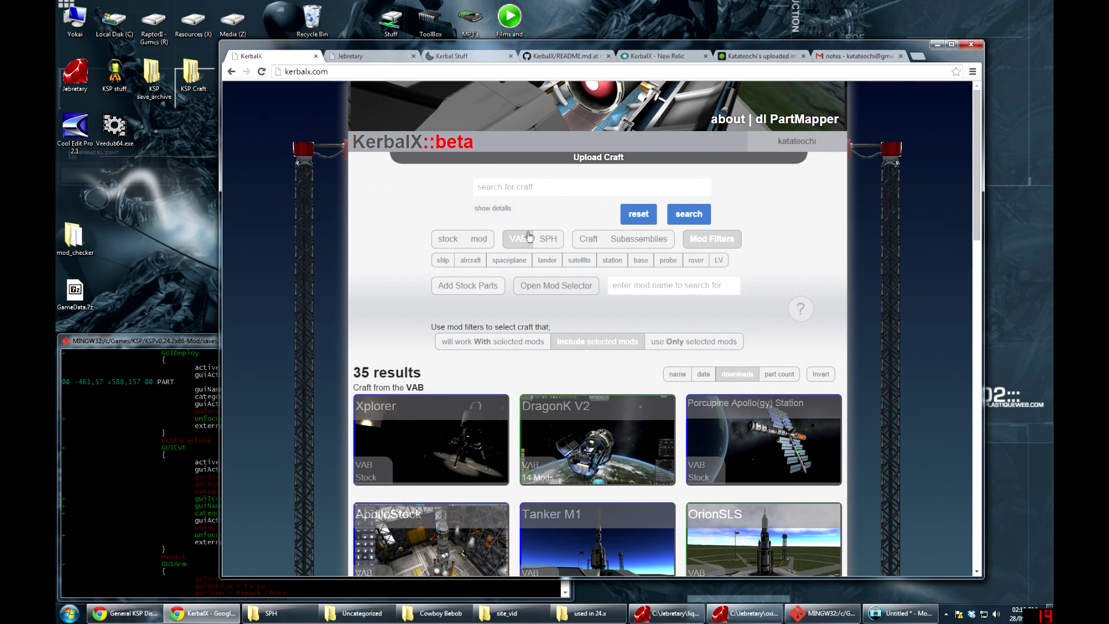
{"action": "left_click", "coordinate": [517, 244]}
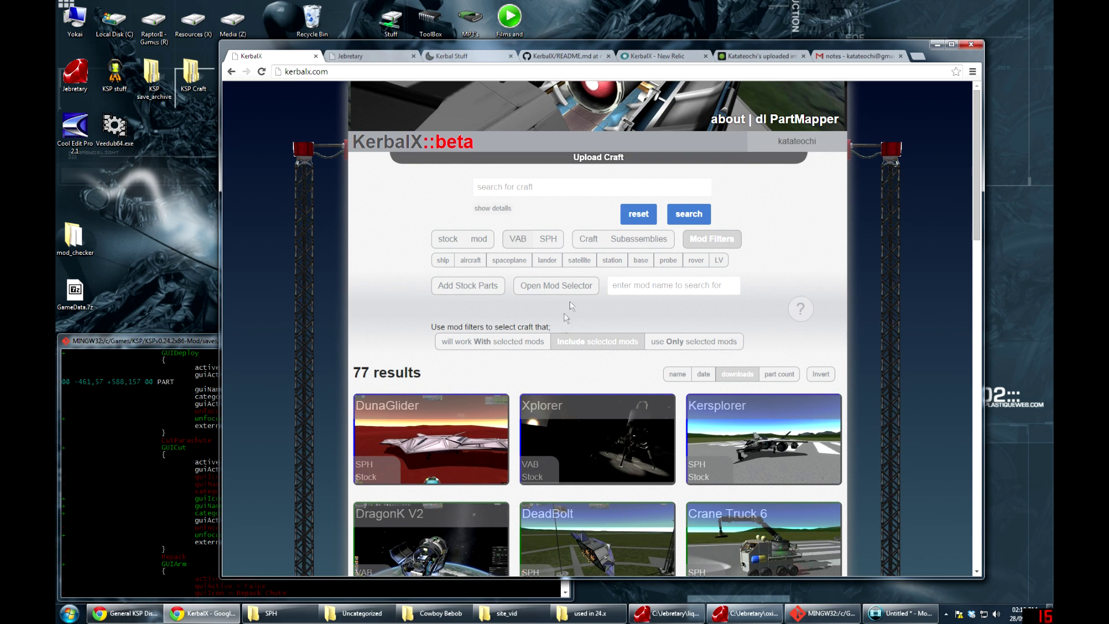
Add RemoteTech2 and the stock Squad parts to the mod filter
{"action": "left_click", "coordinate": [612, 285]}
{"action": "type", "text": "remote"}
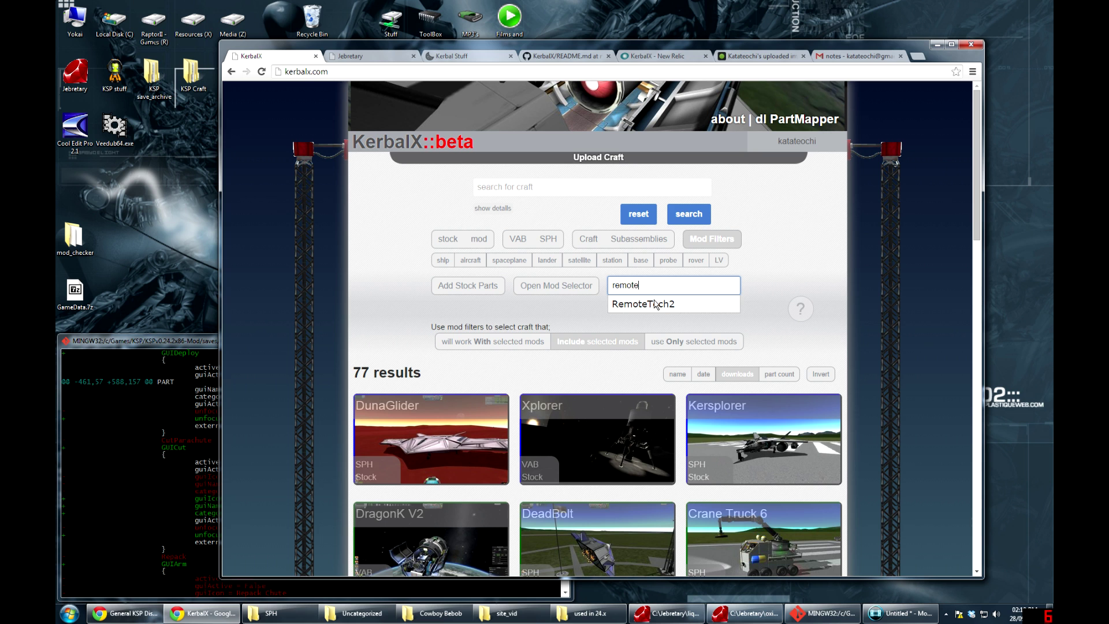
{"action": "key", "text": "Down"}
{"action": "left_click", "coordinate": [655, 305]}
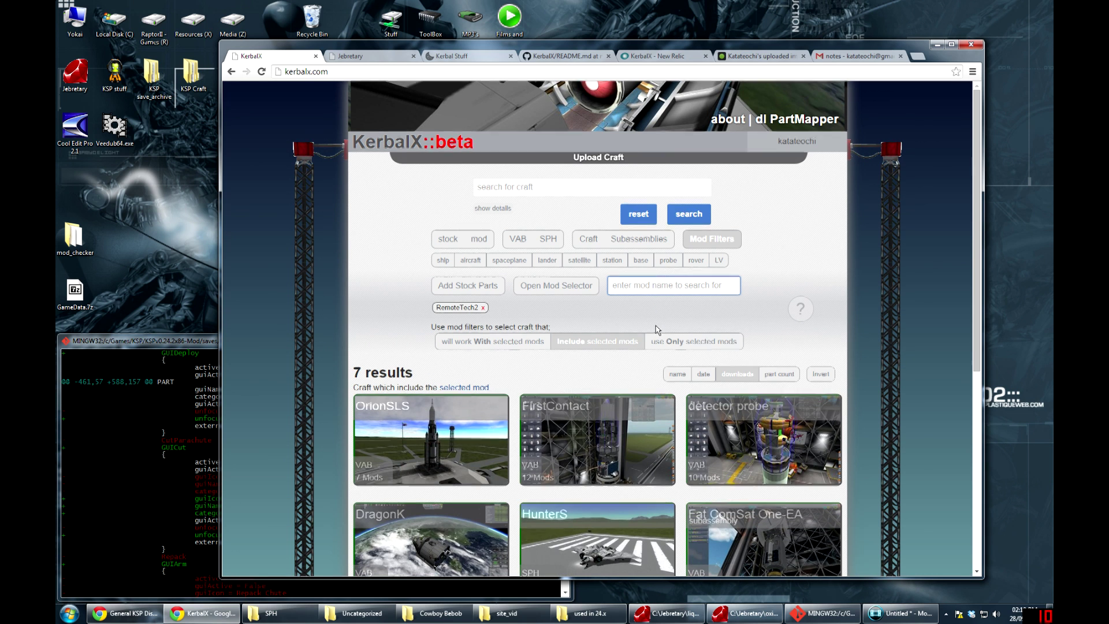
{"action": "scroll", "coordinate": [657, 329], "scroll_direction": "down", "scroll_amount": 2}
{"action": "scroll", "coordinate": [599, 275], "scroll_direction": "up", "scroll_amount": 2}
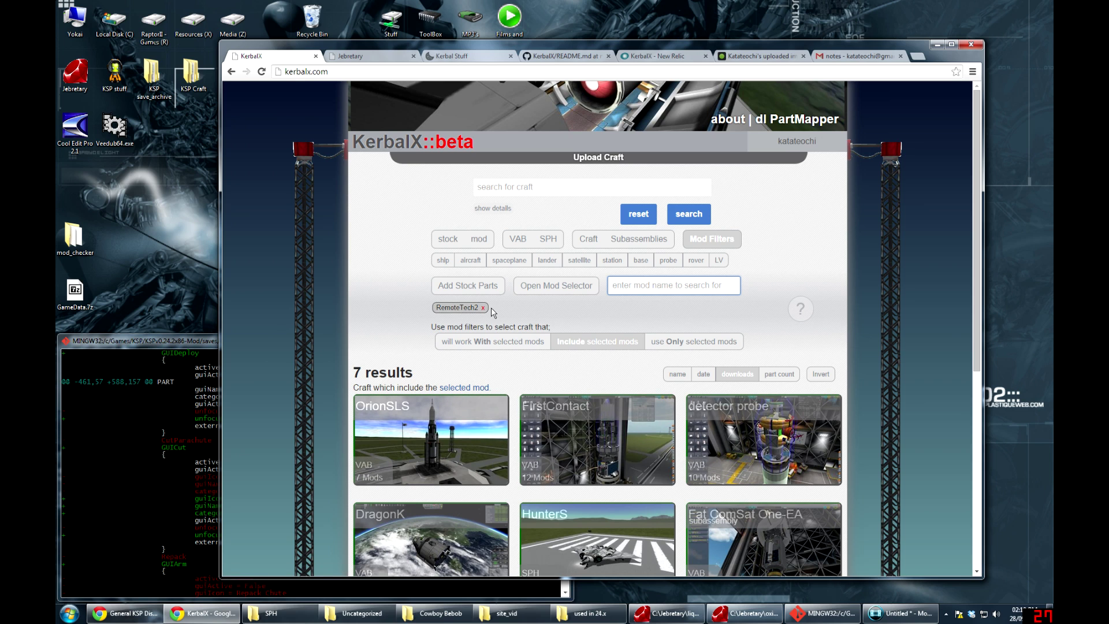
{"action": "left_click", "coordinate": [462, 289]}
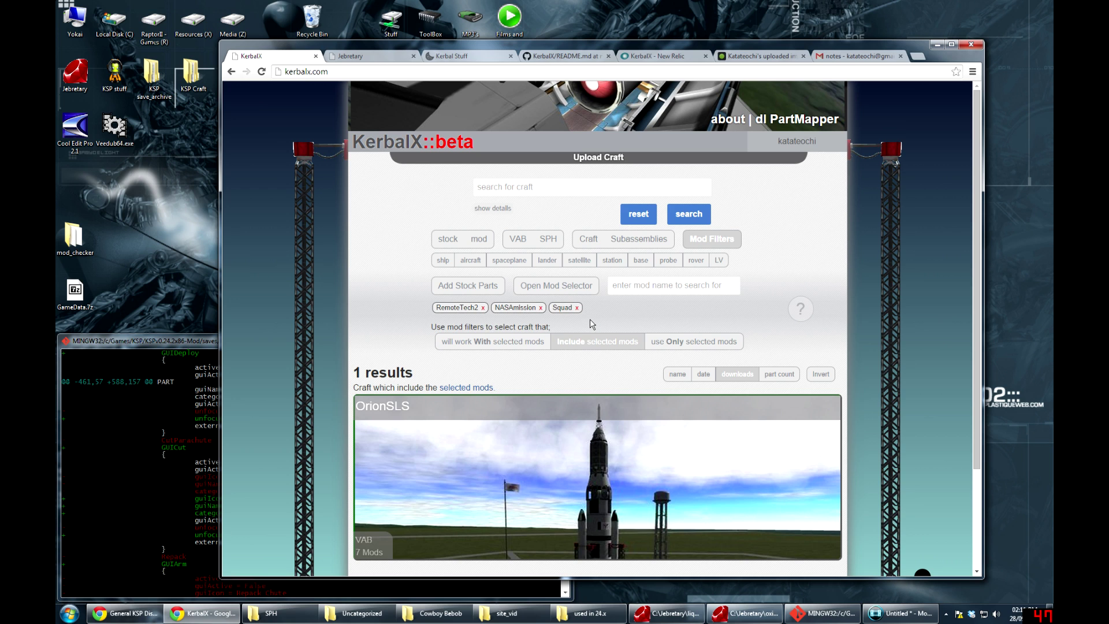
Drop NASAmission, show only craft using just the selected mods, and open HunterS
{"action": "scroll", "coordinate": [592, 324], "scroll_direction": "down", "scroll_amount": 1}
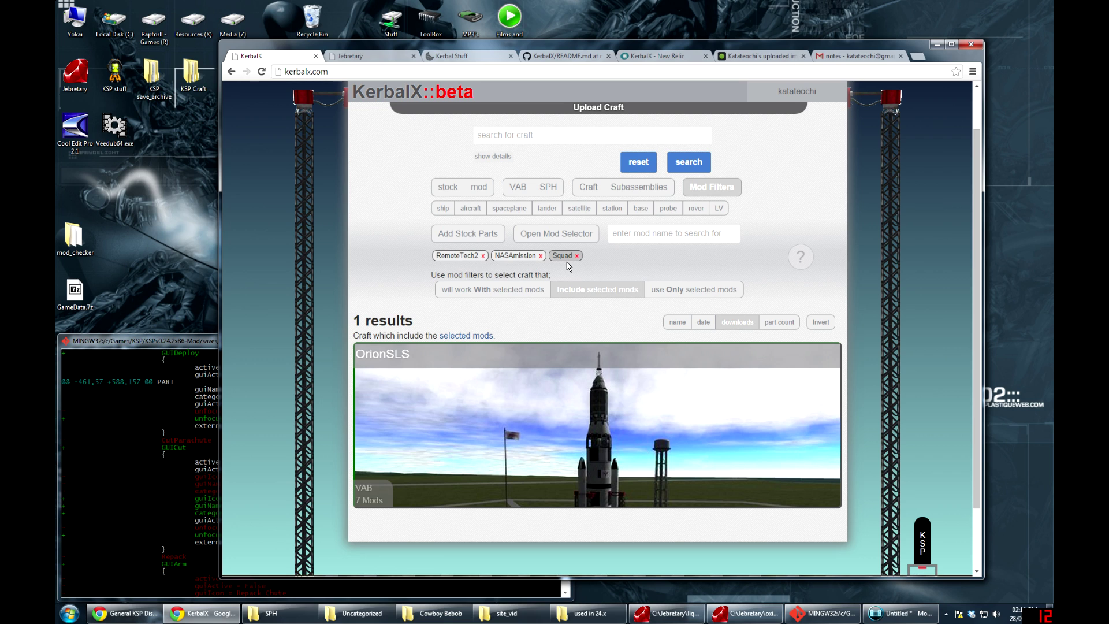
{"action": "left_click", "coordinate": [522, 259]}
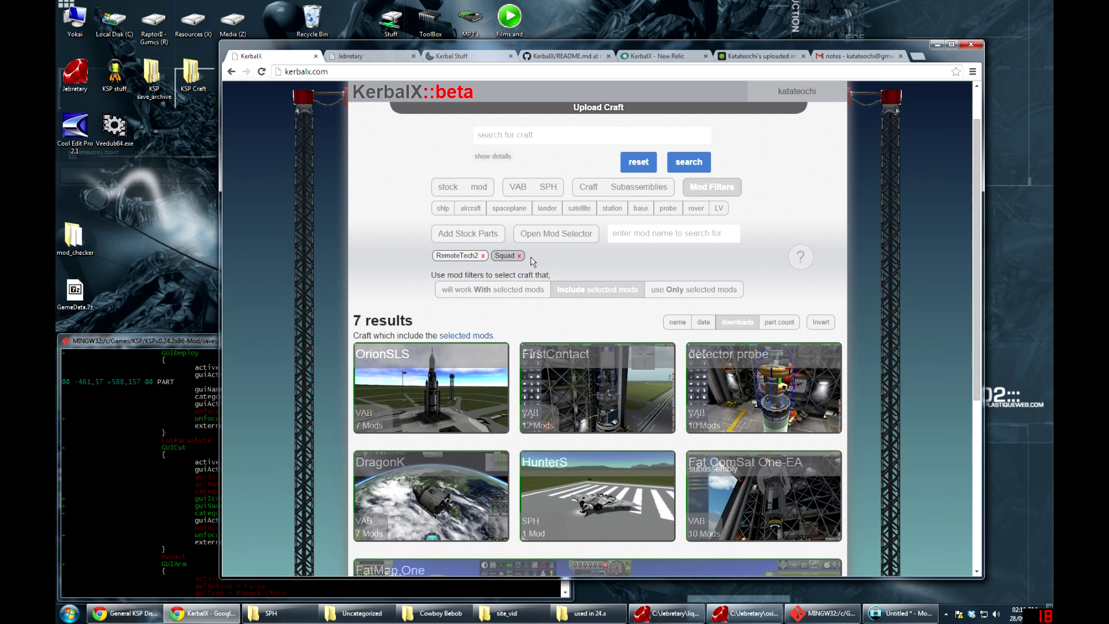
{"action": "left_click", "coordinate": [678, 293]}
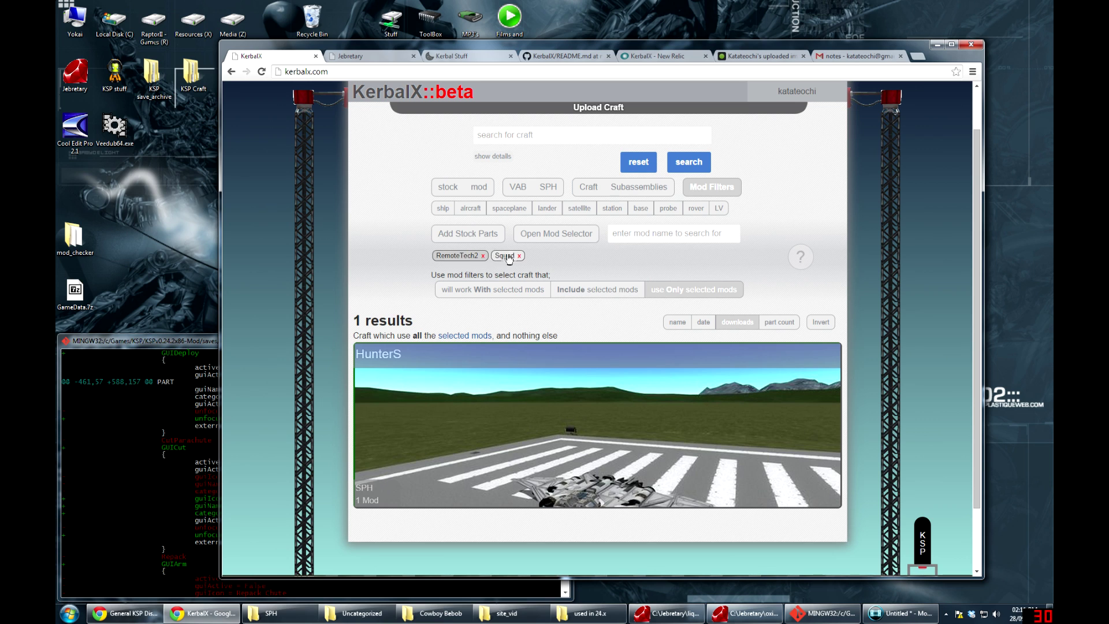
{"action": "left_click", "coordinate": [528, 397]}
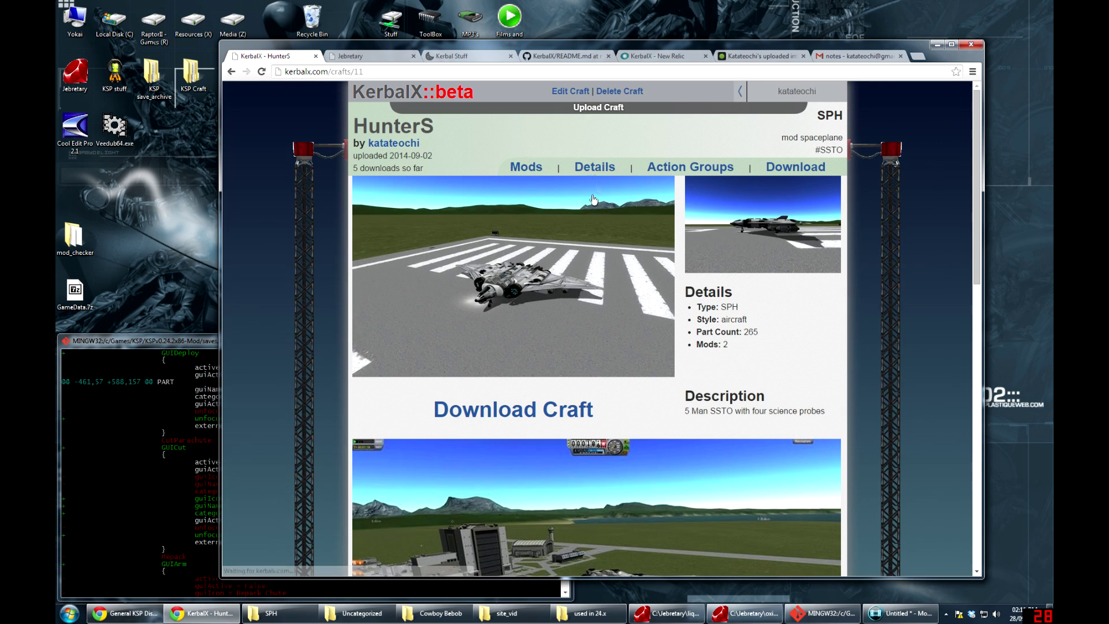
View the HunterS mod breakdown, then close it
{"action": "left_click", "coordinate": [543, 168]}
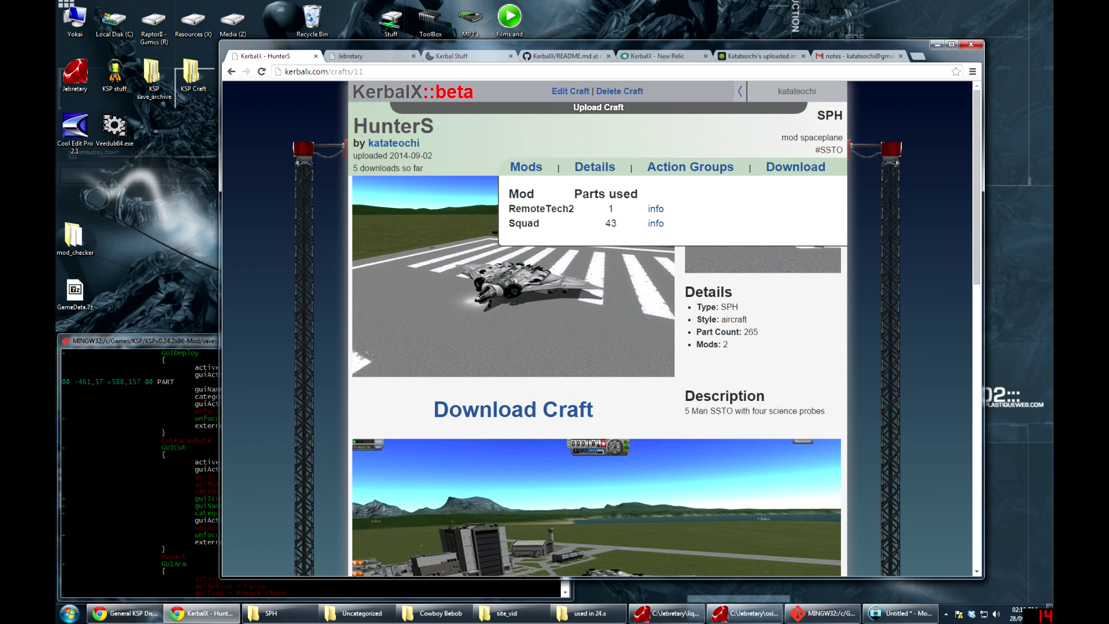
{"action": "left_click", "coordinate": [537, 168]}
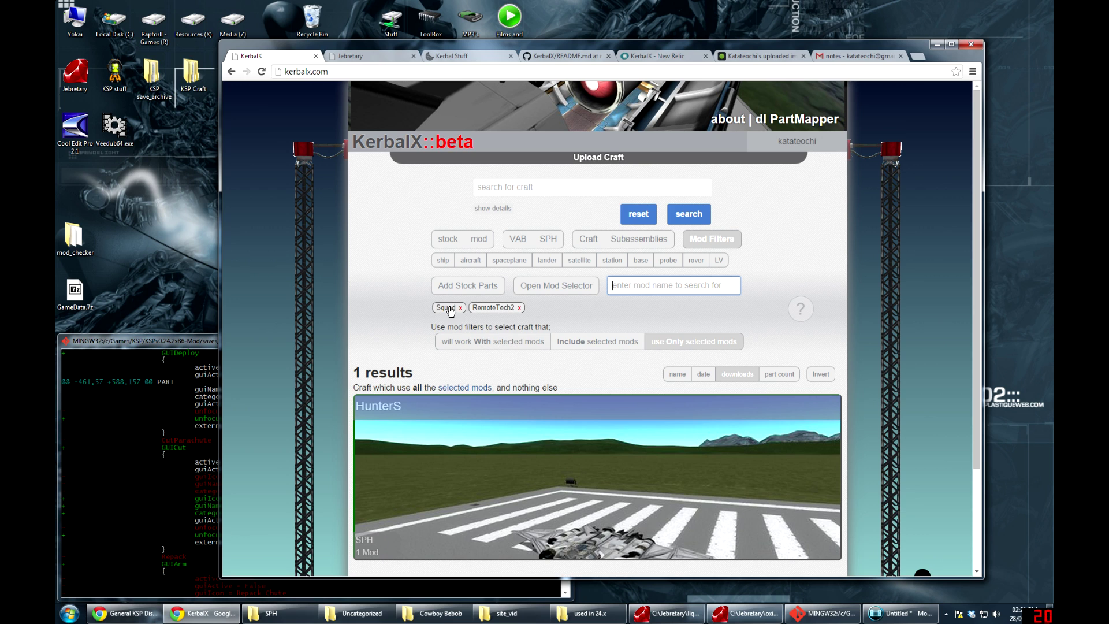
Switch to craft that will work with the selected mods and re-add NASAmission
{"action": "left_click", "coordinate": [495, 345]}
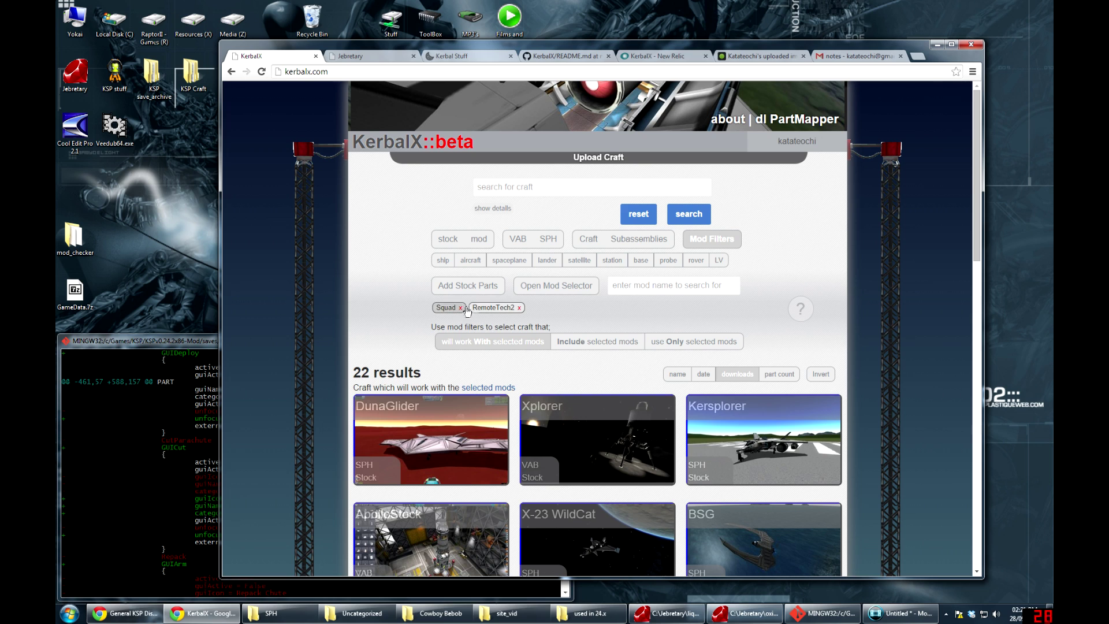
{"action": "left_click", "coordinate": [471, 289]}
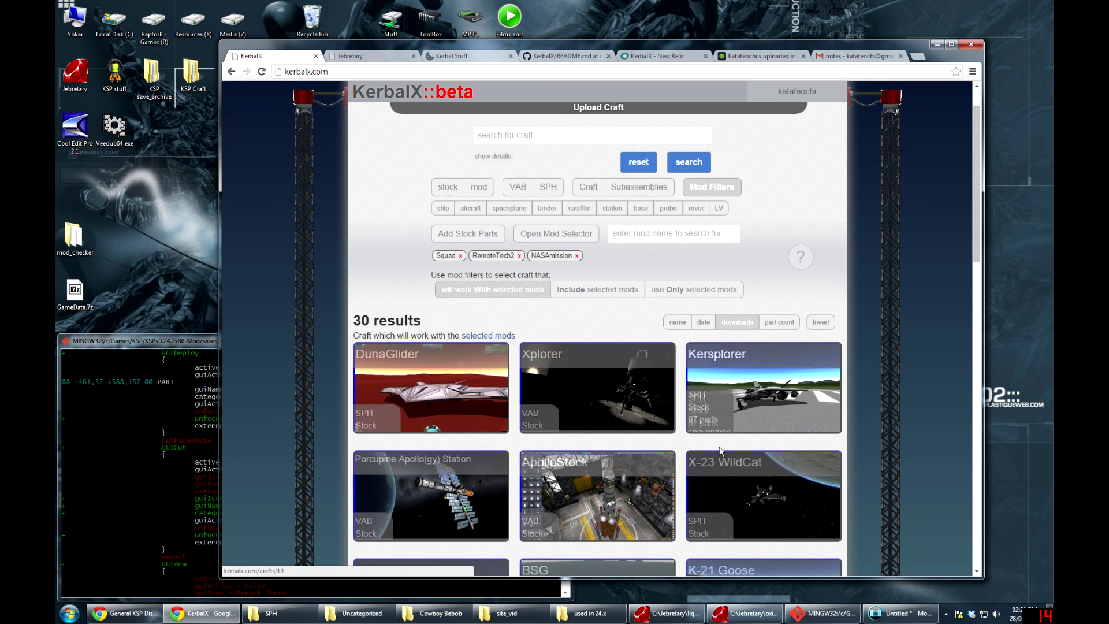
{"action": "scroll", "coordinate": [724, 453], "scroll_direction": "down", "scroll_amount": 1}
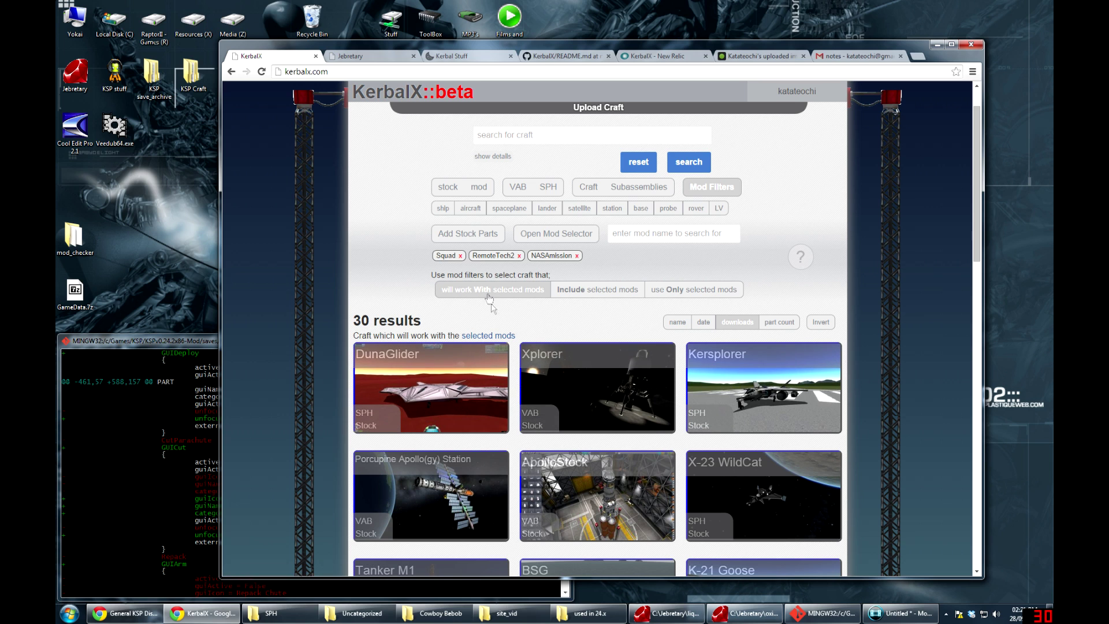
Limit the results to craft that use mods
{"action": "left_click", "coordinate": [479, 188]}
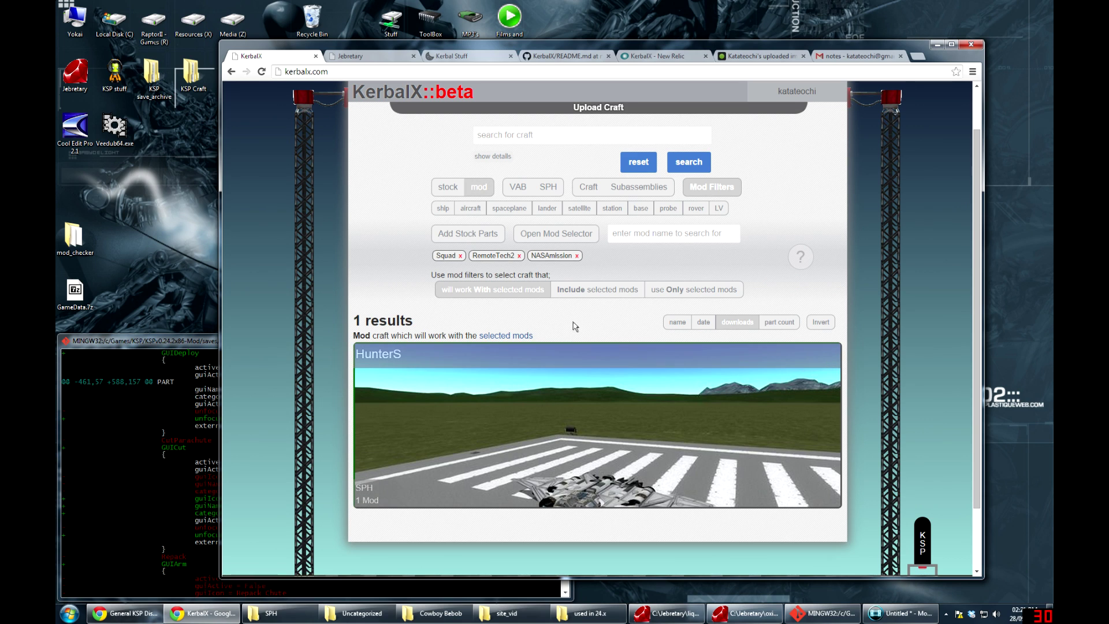
{"action": "right_click", "coordinate": [470, 248]}
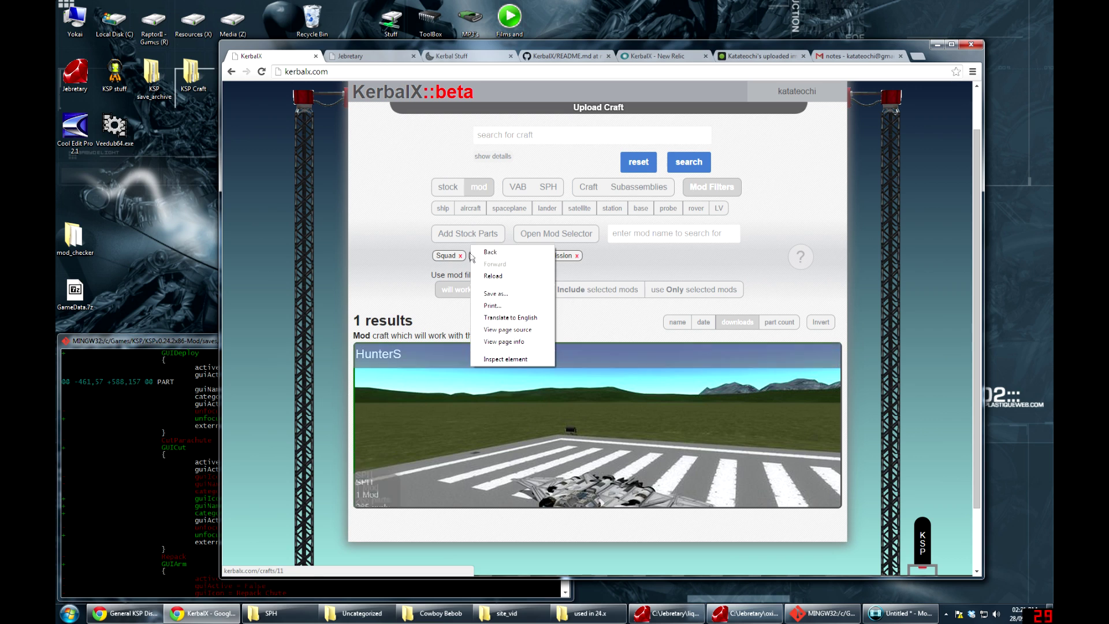
{"action": "left_click", "coordinate": [467, 263]}
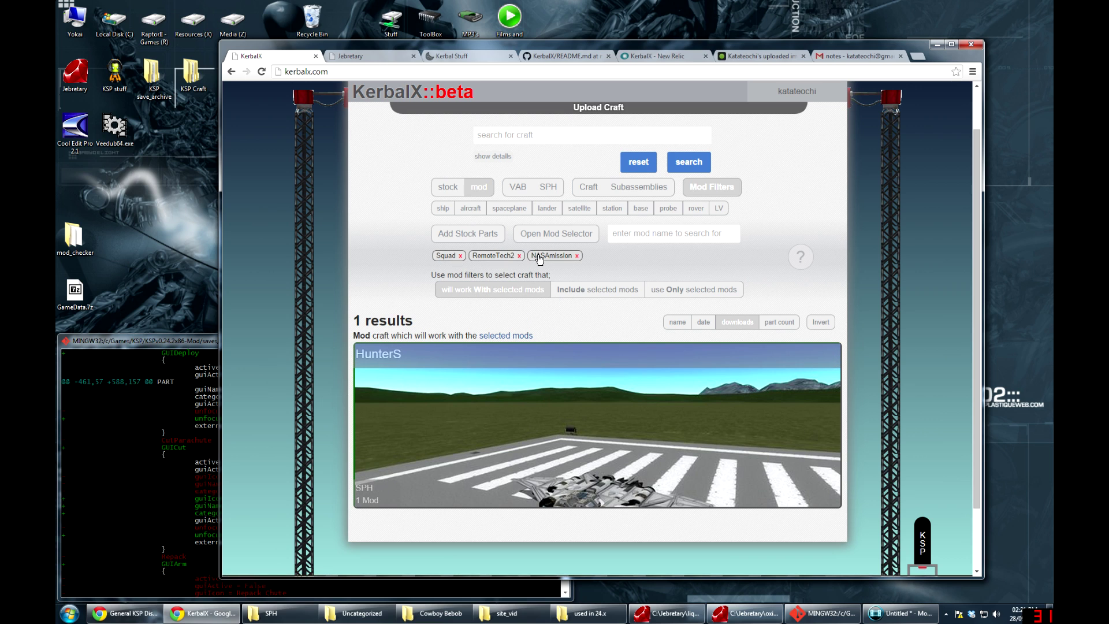
Add SpaceplanePlus and KerbPaint as mod filter tags, then clear the leftover search text
{"action": "left_click", "coordinate": [645, 234]}
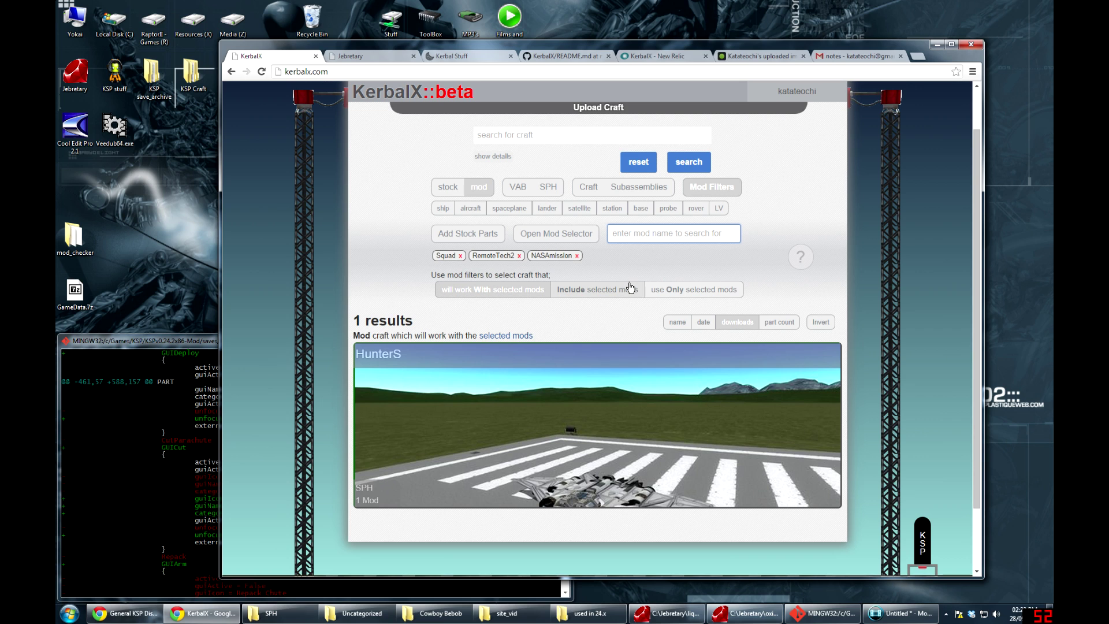
{"action": "type", "text": "space"}
{"action": "key", "text": "Down"}
{"action": "key", "text": "Down"}
{"action": "key", "text": "Return"}
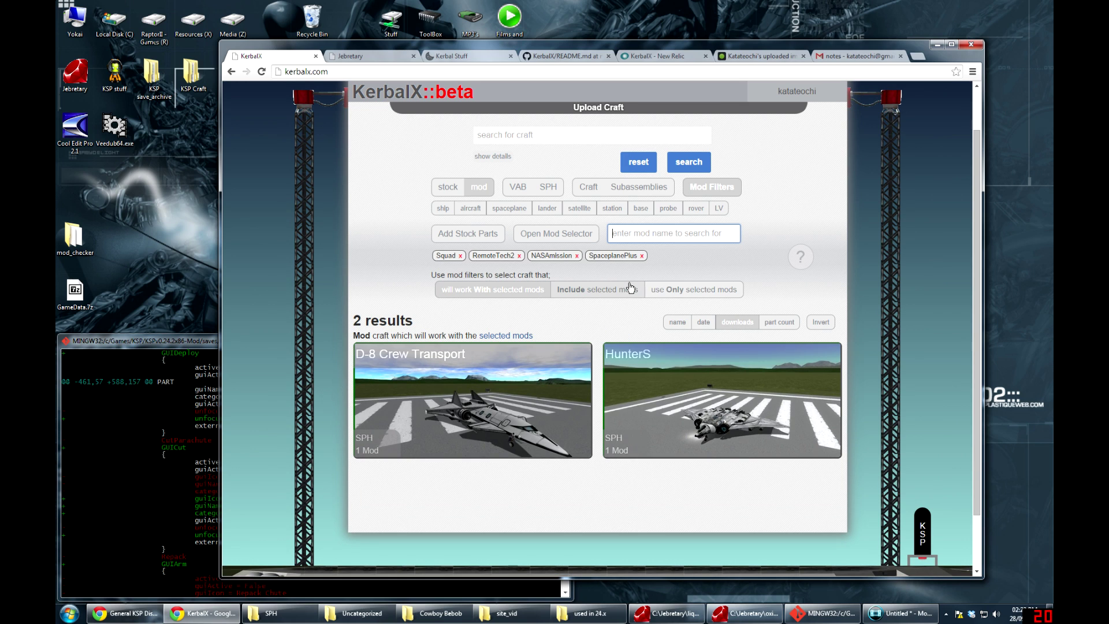
{"action": "type", "text": "kerb"}
{"action": "key", "text": "Down"}
{"action": "key", "text": "Return"}
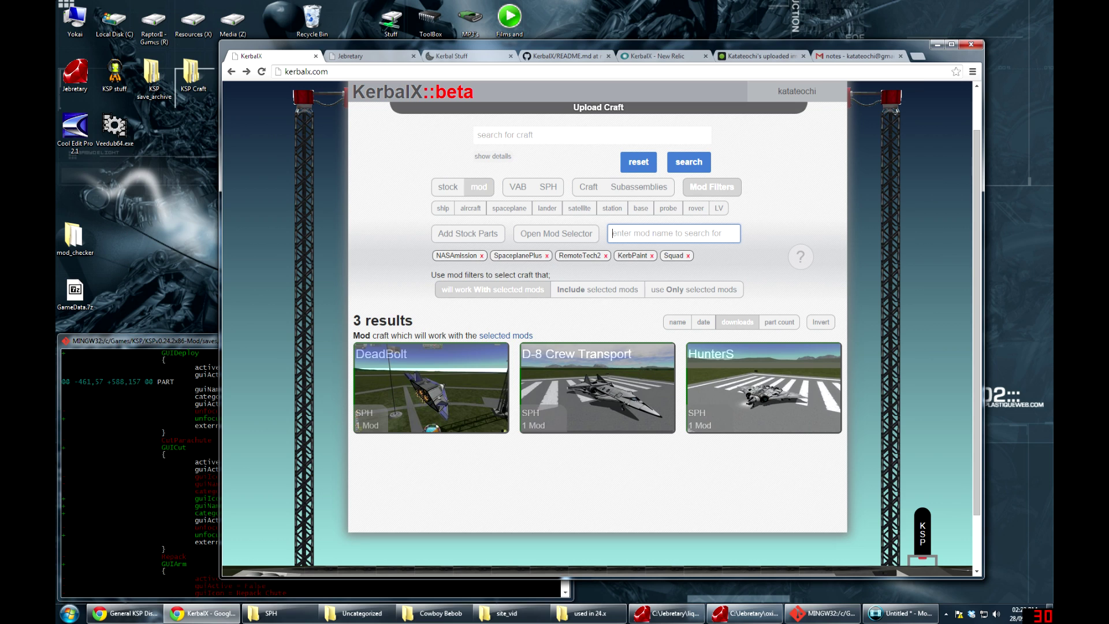
{"action": "type", "text": "keth"}
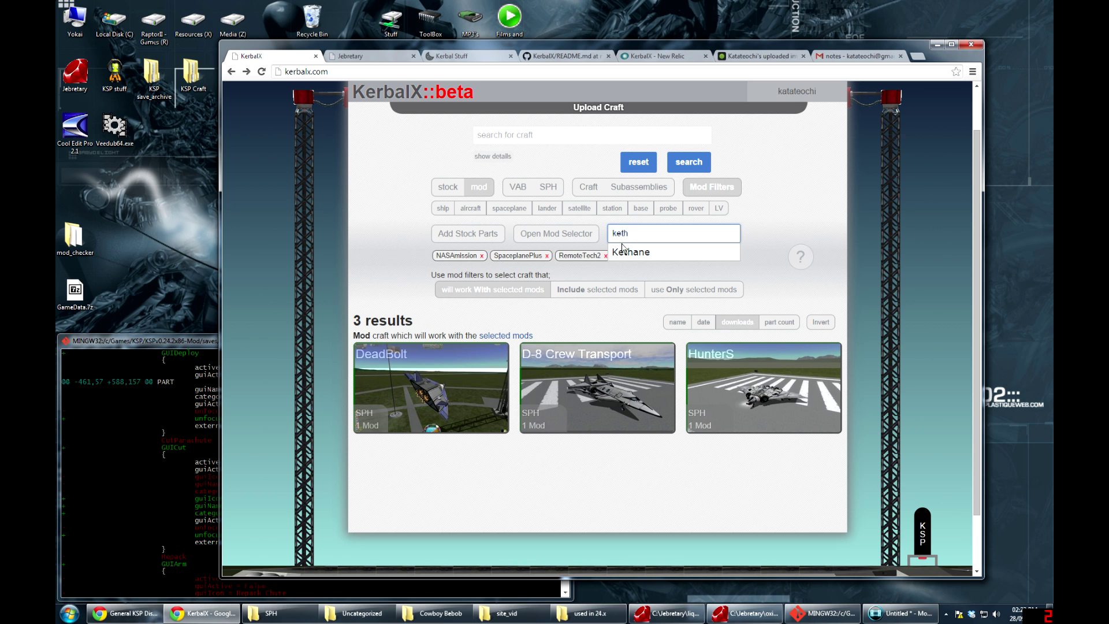
{"action": "key", "text": "ctrl+a"}
{"action": "key", "text": "BackSpace"}
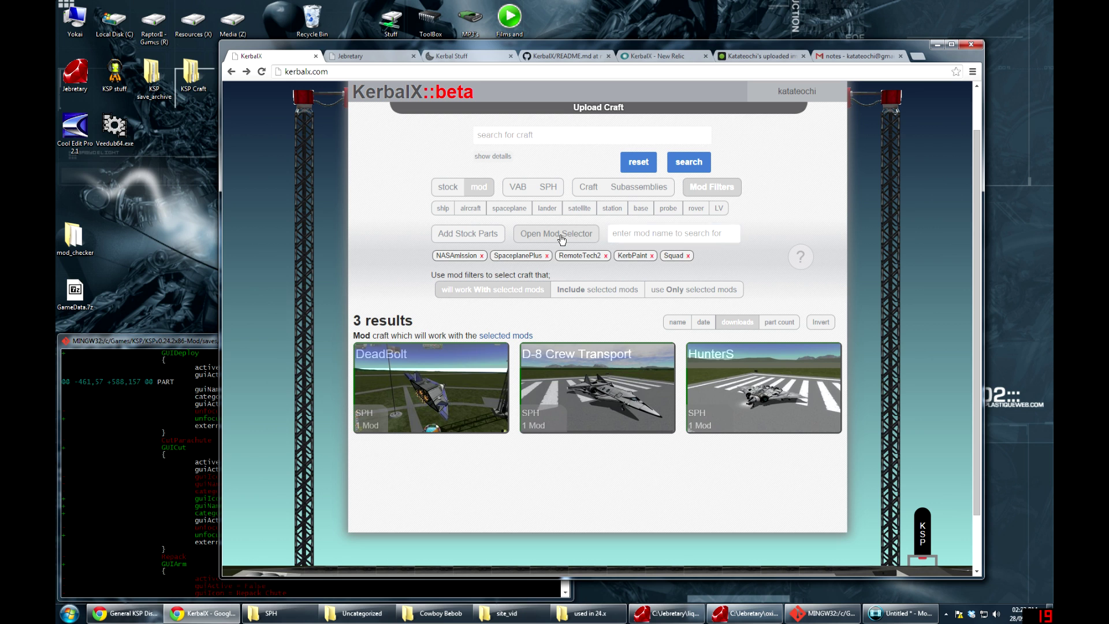
{"action": "left_click", "coordinate": [560, 237]}
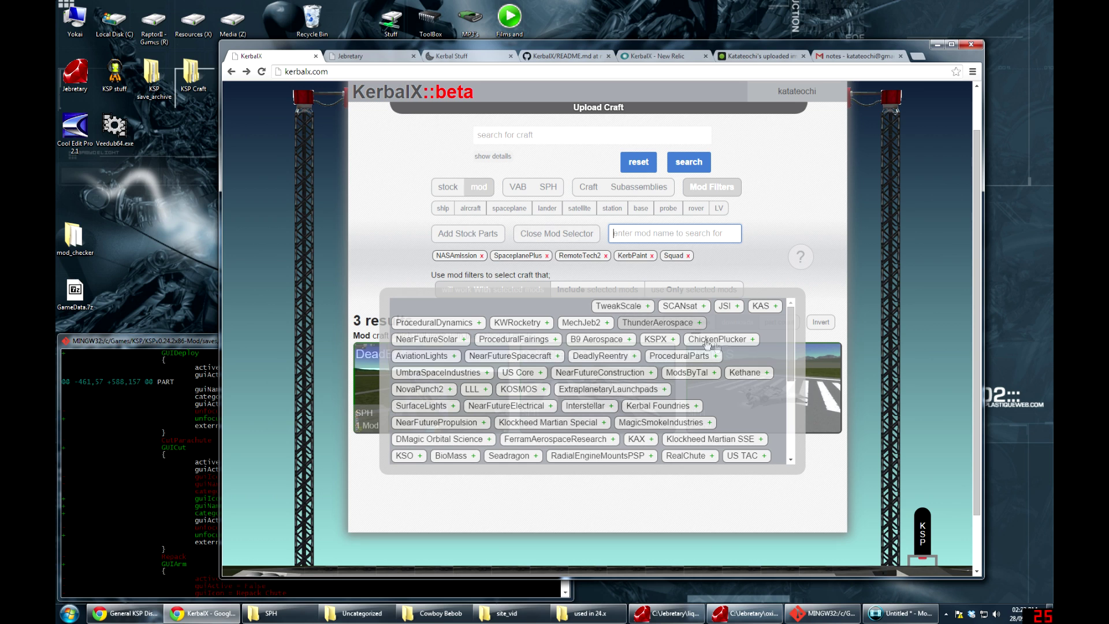
Remove the NASAmission, RemoteTech2, Squad, KerbPaint and SpaceplanePlus filter tags
{"action": "left_click", "coordinate": [481, 255]}
{"action": "left_click", "coordinate": [547, 256]}
{"action": "left_click", "coordinate": [573, 255]}
{"action": "left_click", "coordinate": [535, 255]}
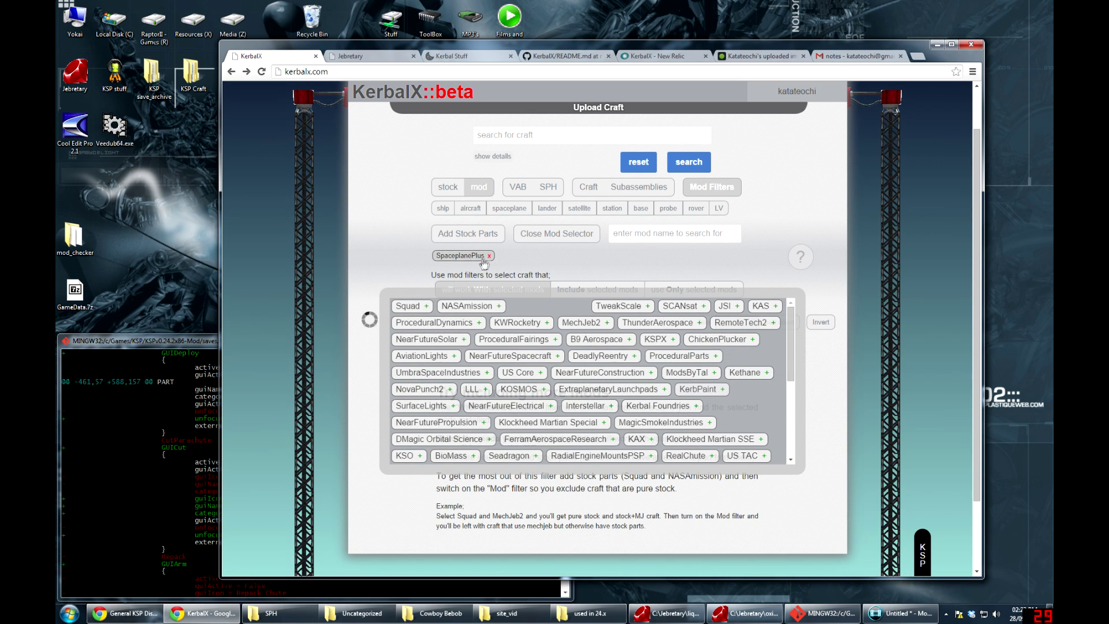
{"action": "left_click", "coordinate": [489, 255]}
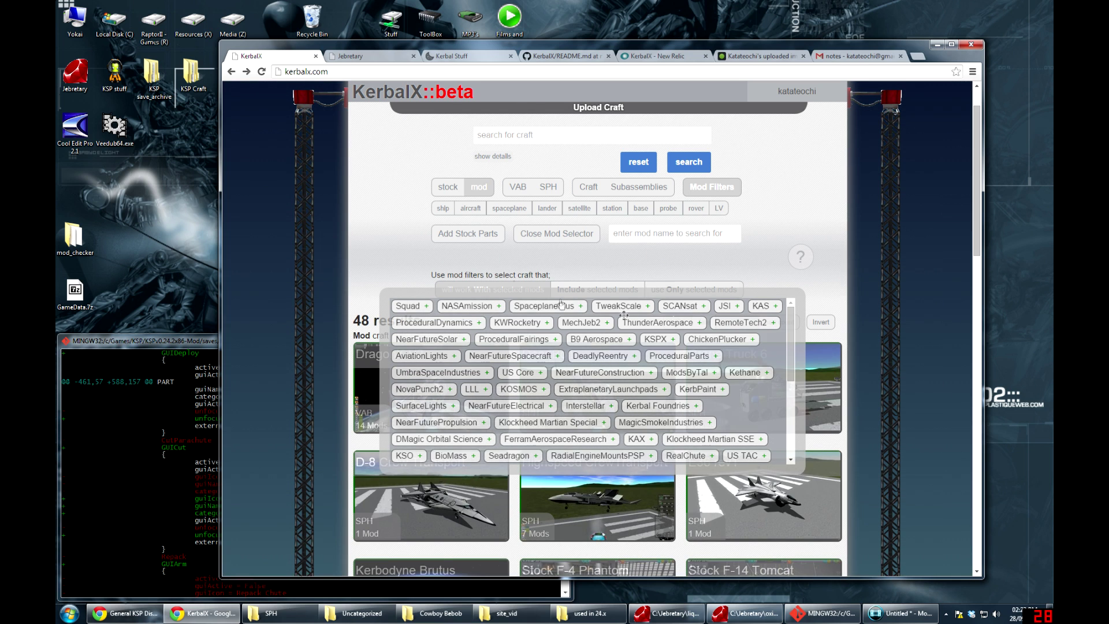
Re-add Squad, NASAmission and SpaceplanePlus, then add NovaPunch2 and KWRocketry
{"action": "left_click", "coordinate": [424, 313]}
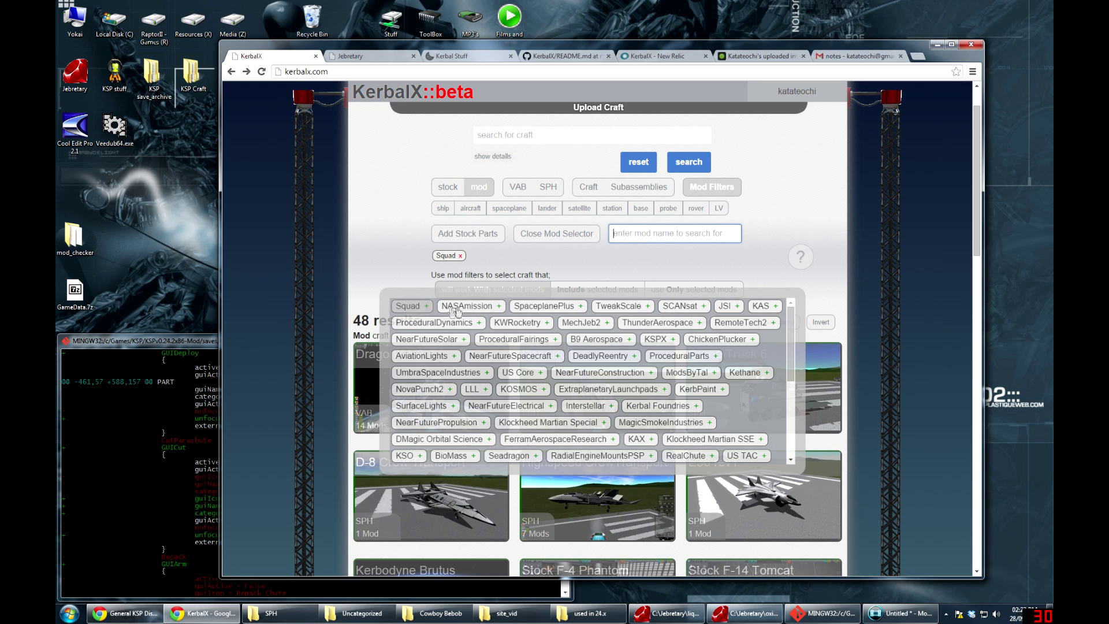
{"action": "left_click", "coordinate": [467, 306]}
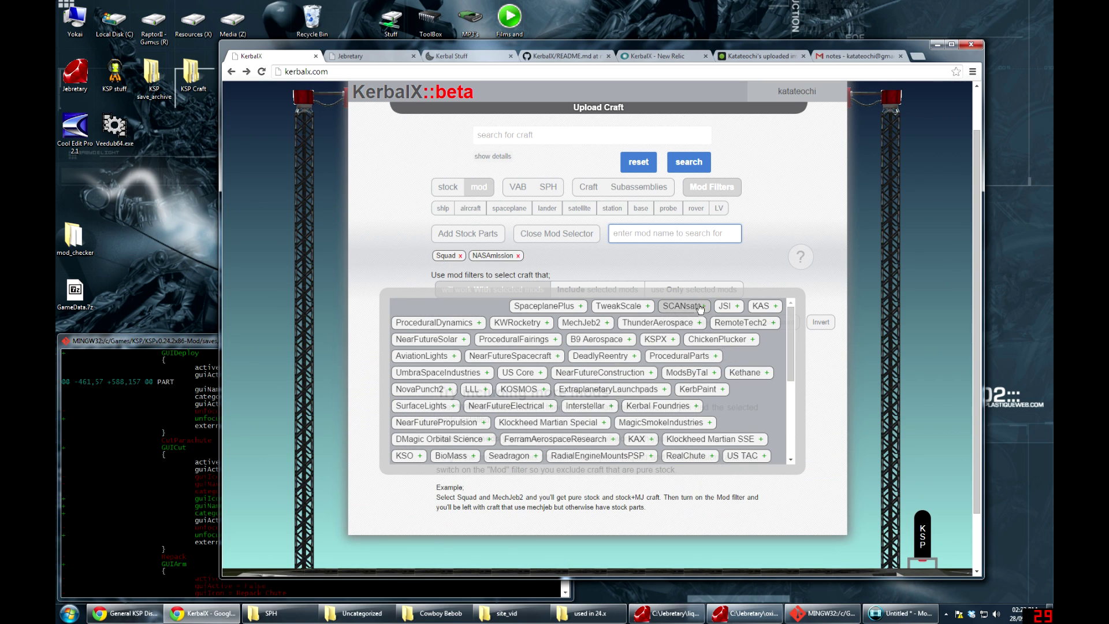
{"action": "left_click", "coordinate": [576, 307]}
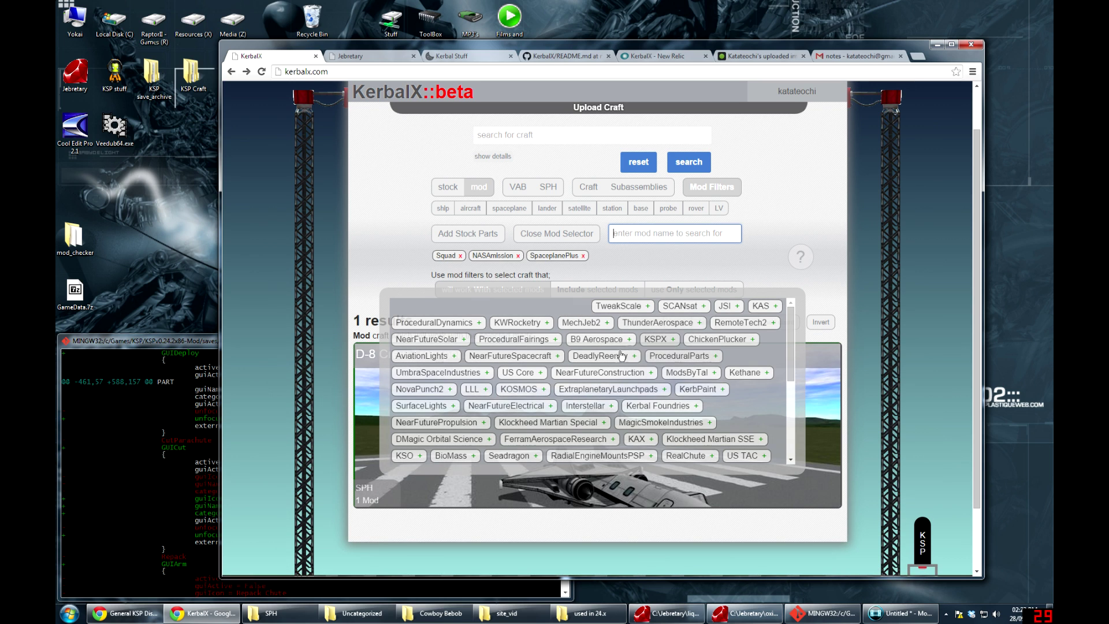
{"action": "type", "text": "NovaPunch2"}
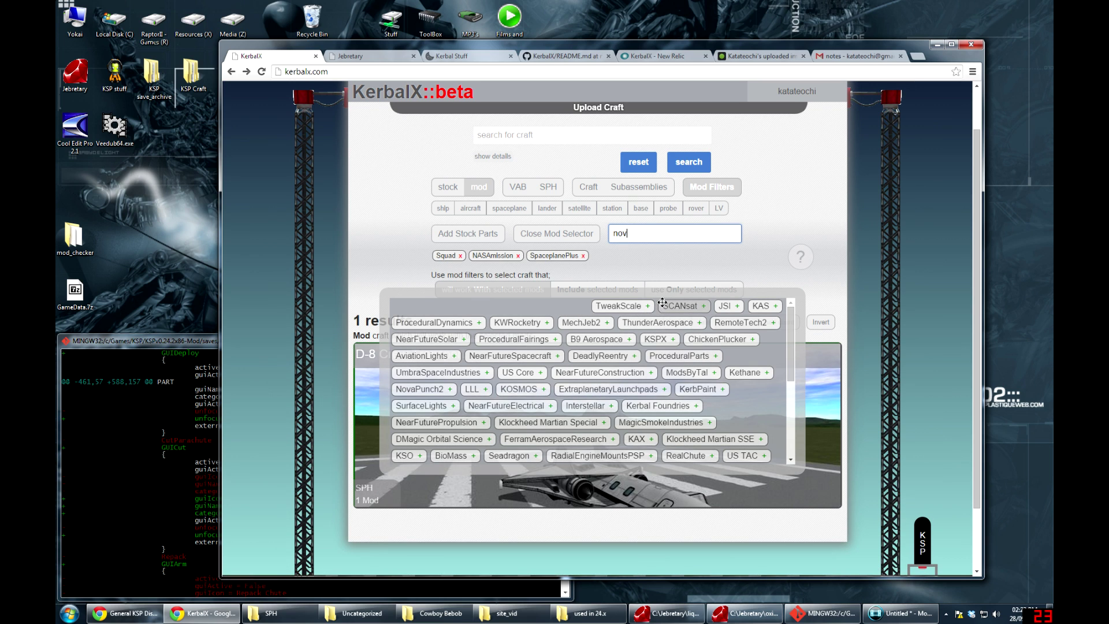
{"action": "left_click", "coordinate": [405, 306]}
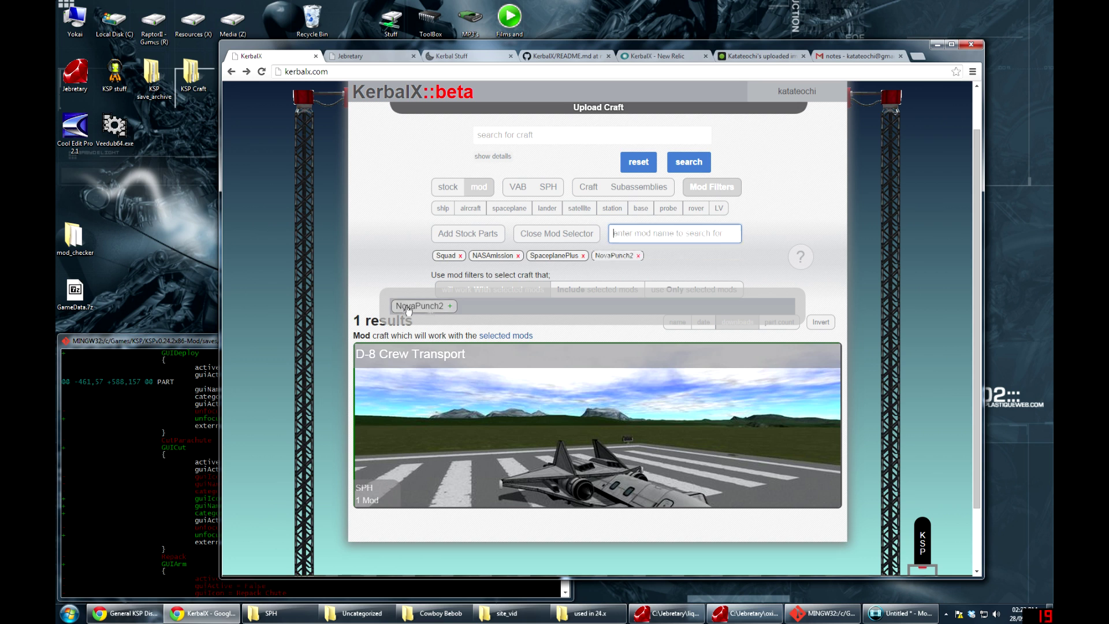
{"action": "type", "text": "kw"}
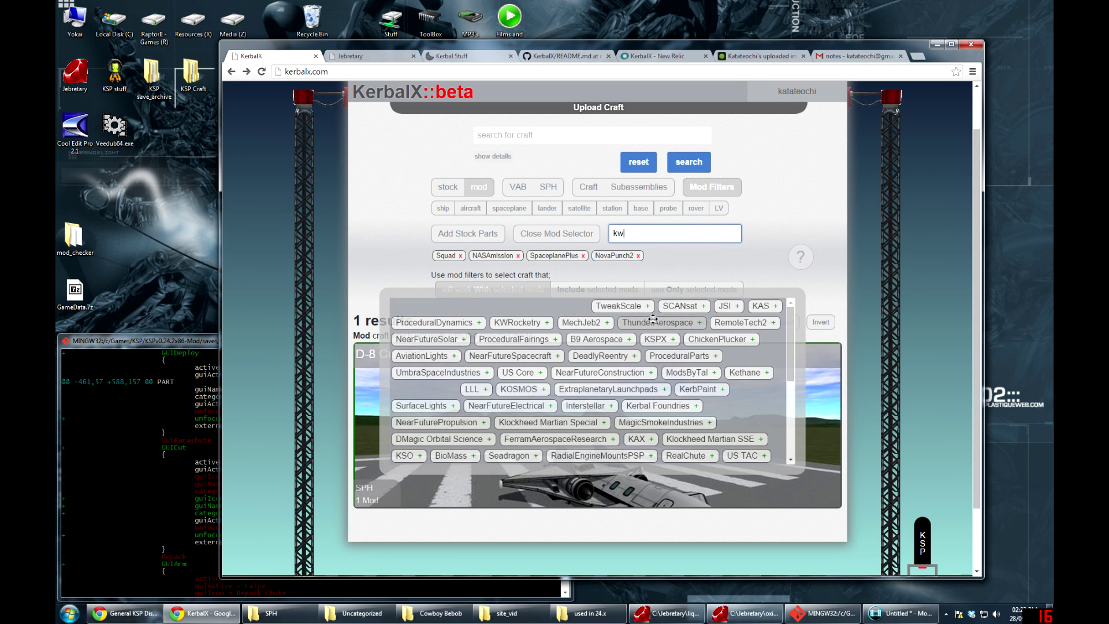
{"action": "left_click", "coordinate": [435, 309]}
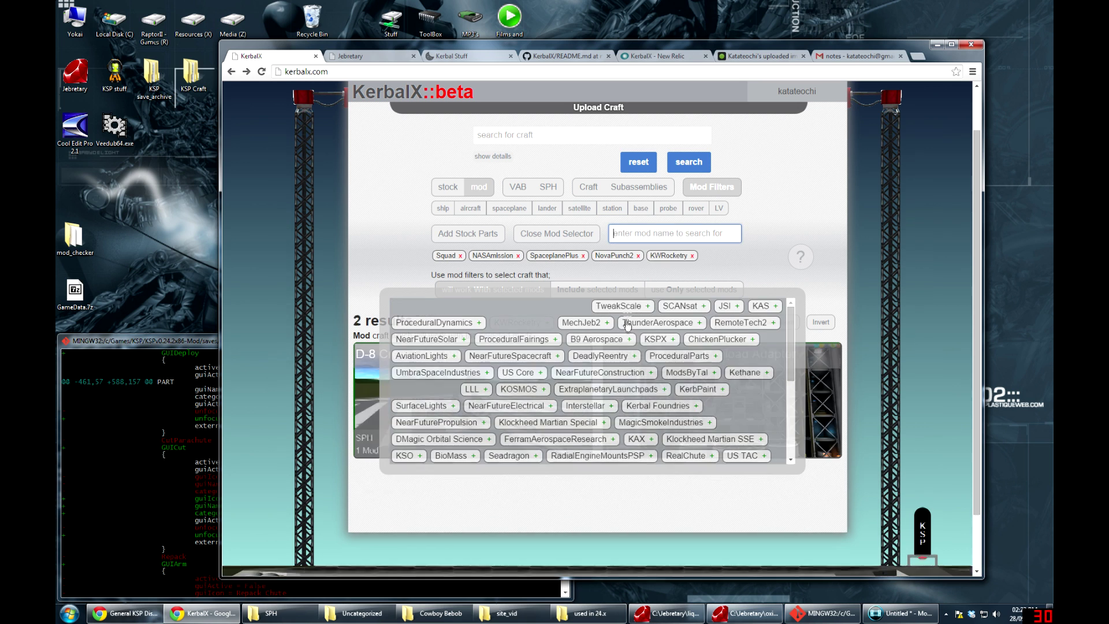
Add MechJeb2, TweakScale, SCANsat, KAS, RemoteTech2, B9 Aerospace, ProceduralDynamics, KerbPaint and Kethane
{"action": "left_click", "coordinate": [612, 323]}
{"action": "left_click", "coordinate": [618, 305]}
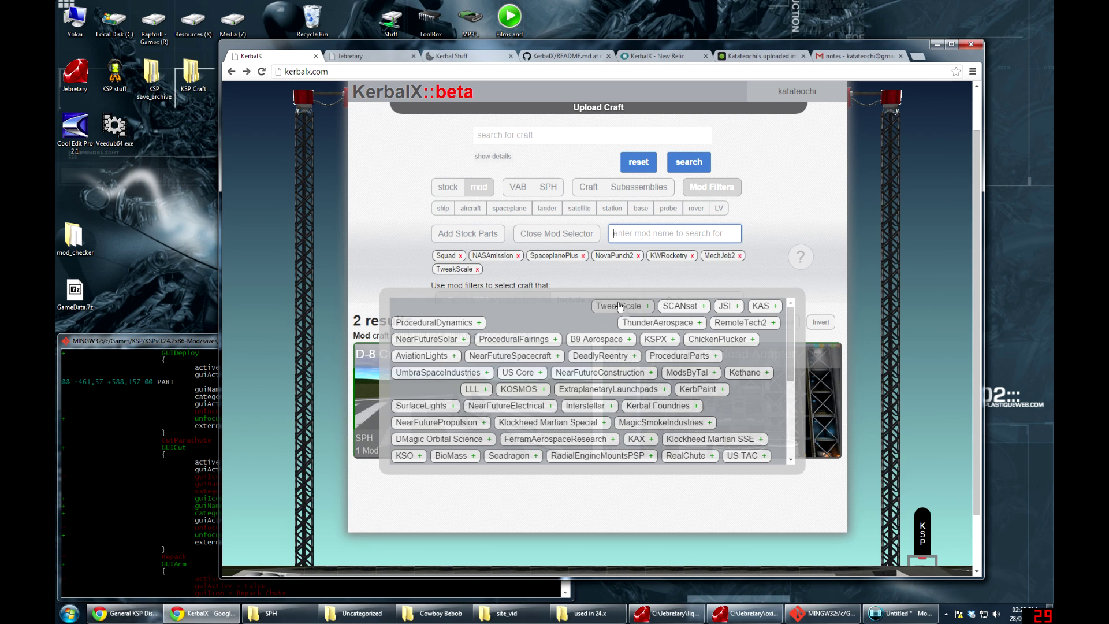
{"action": "left_click", "coordinate": [680, 305]}
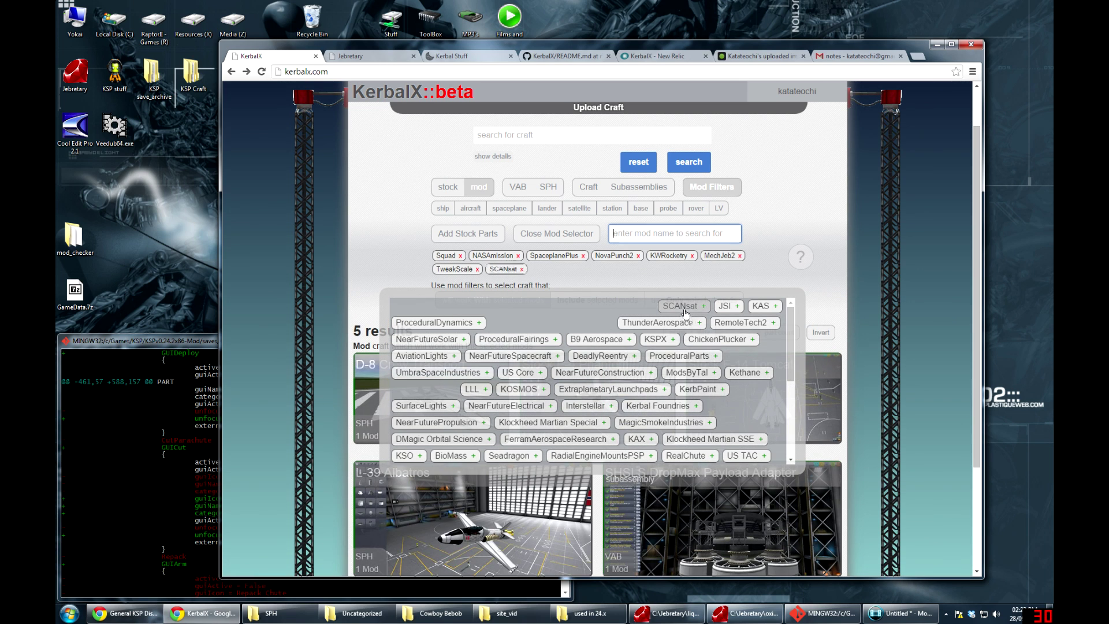
{"action": "left_click", "coordinate": [760, 306]}
{"action": "left_click", "coordinate": [741, 322]}
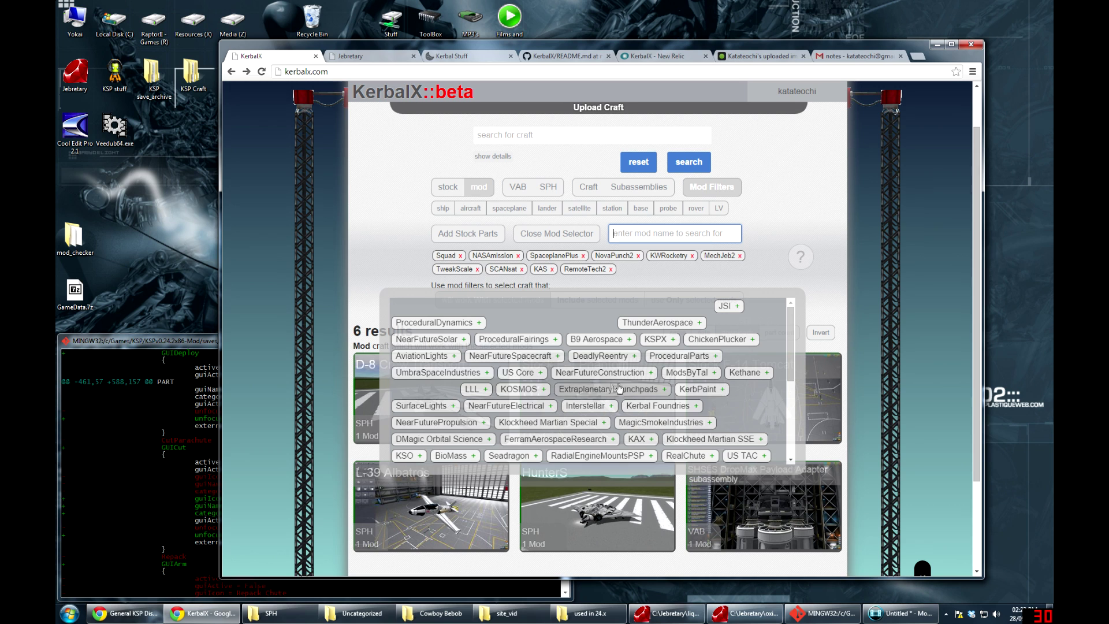
{"action": "left_click", "coordinate": [598, 340]}
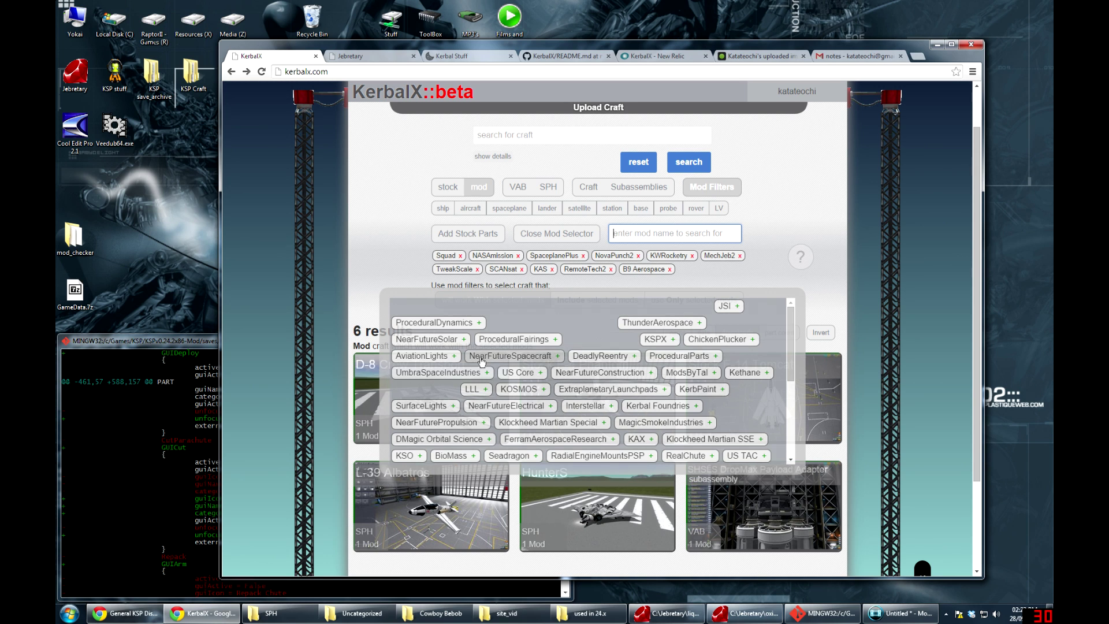
{"action": "left_click", "coordinate": [437, 325]}
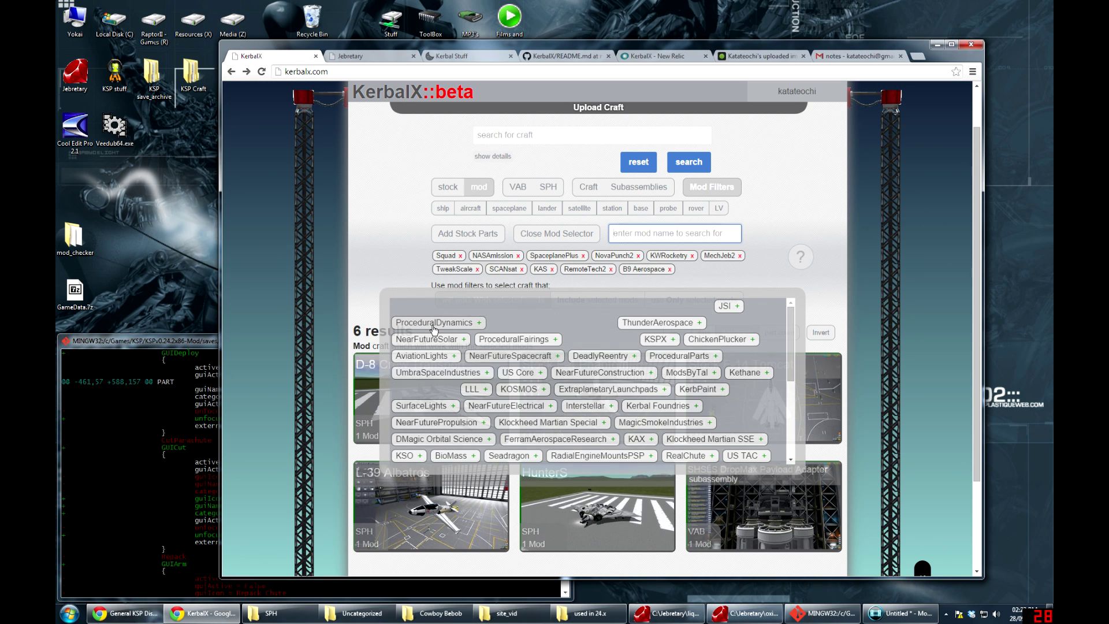
{"action": "left_click", "coordinate": [715, 395]}
{"action": "left_click", "coordinate": [751, 375]}
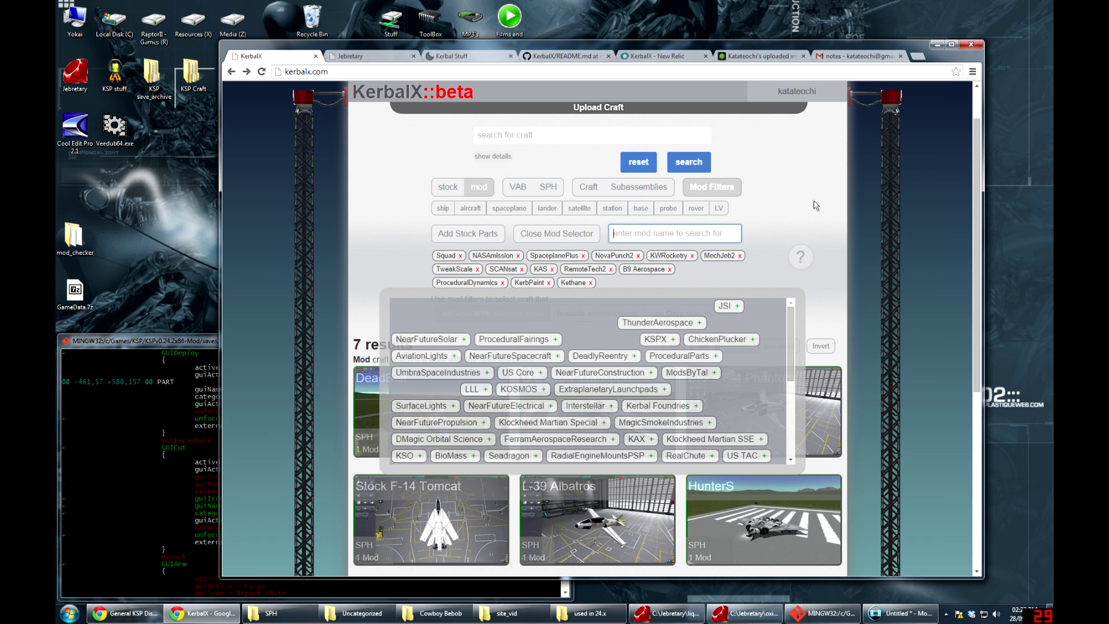
{"action": "left_click", "coordinate": [581, 235]}
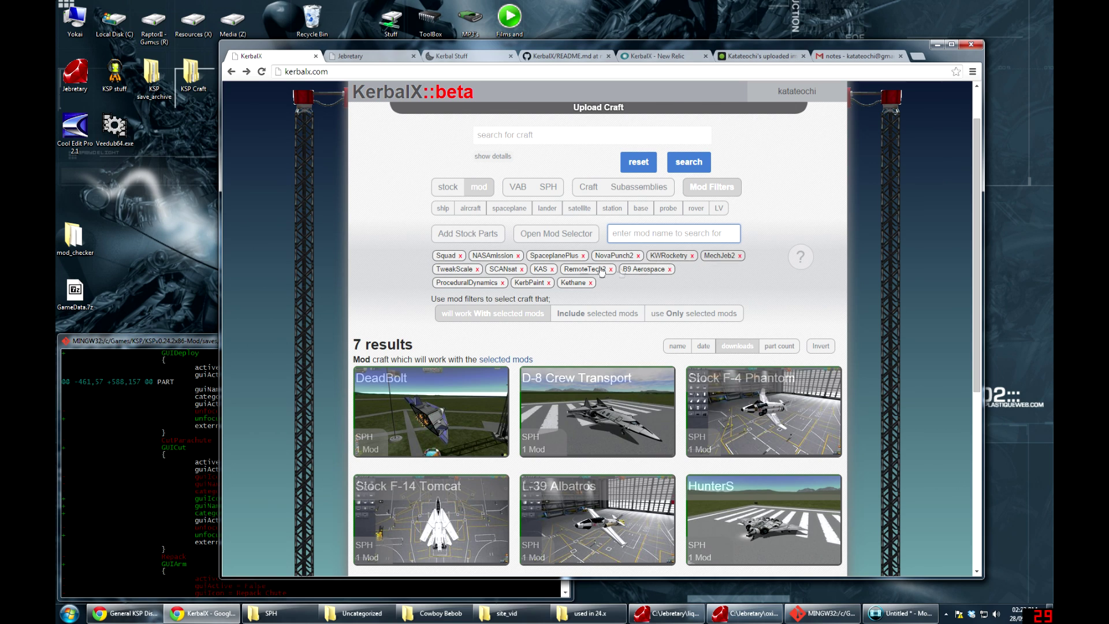
Check the Subassemblies results for the selected mods, then switch back to the Craft list
{"action": "scroll", "coordinate": [715, 302], "scroll_direction": "down", "scroll_amount": 5}
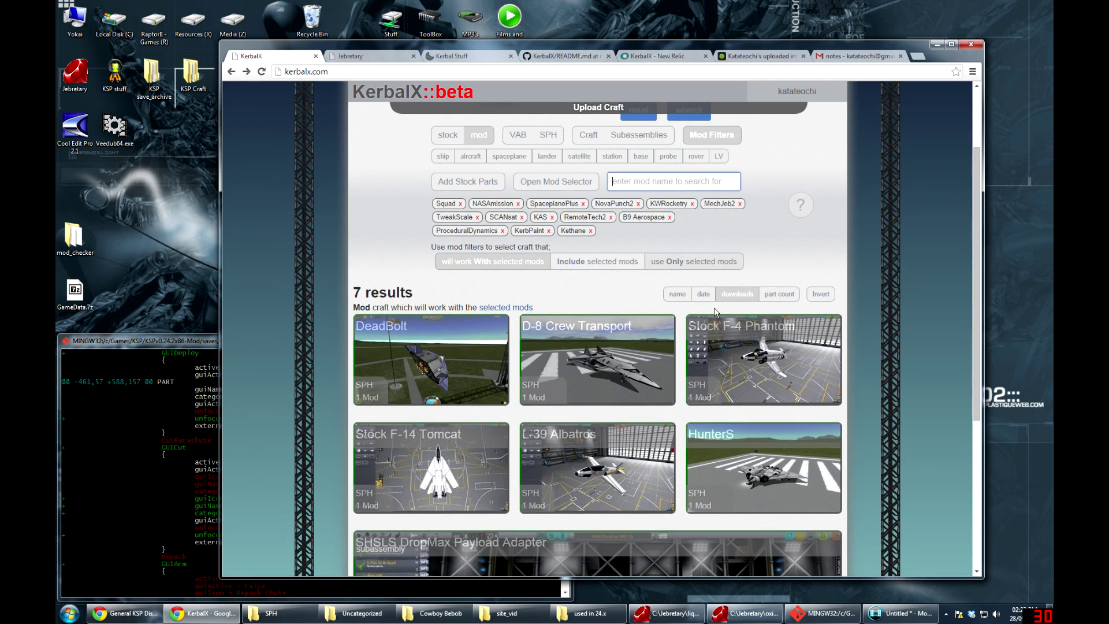
{"action": "scroll", "coordinate": [712, 314], "scroll_direction": "up", "scroll_amount": 3}
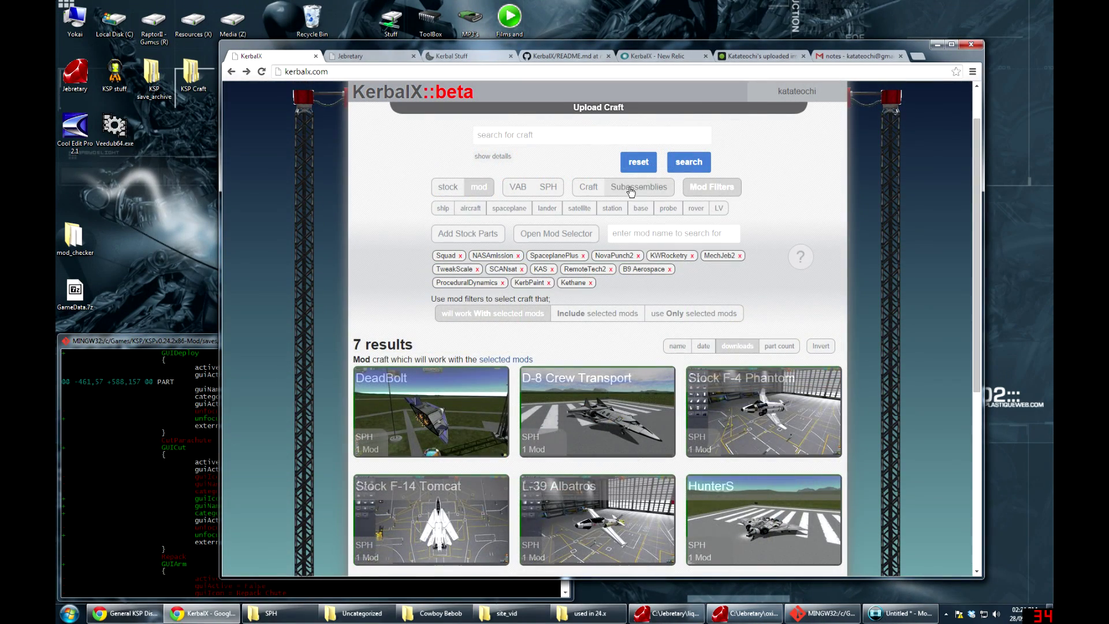
{"action": "left_click", "coordinate": [640, 190]}
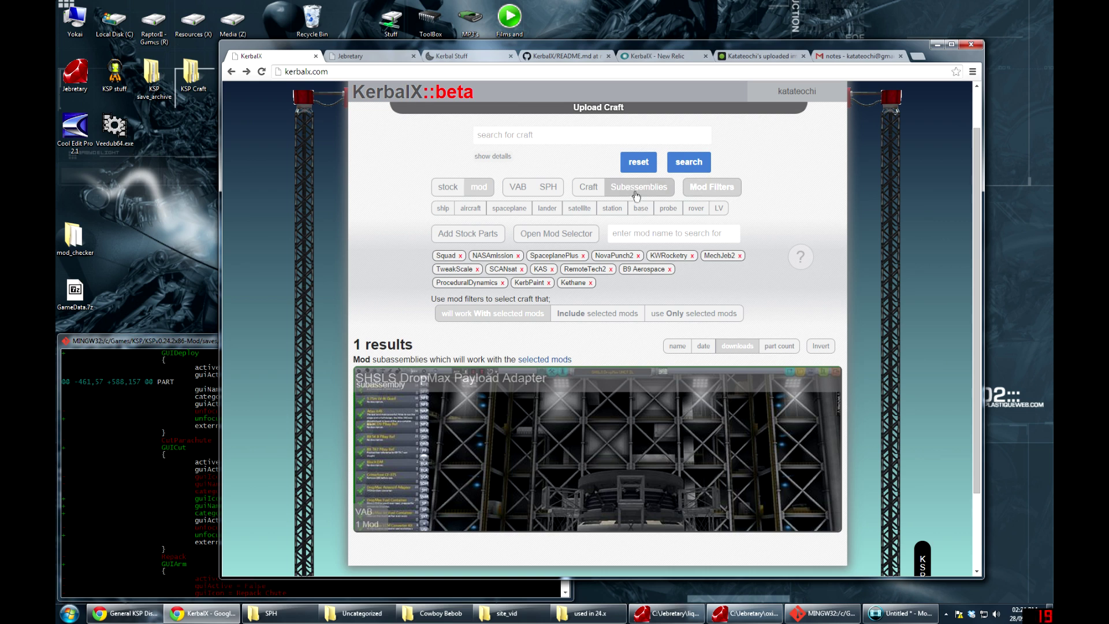
{"action": "mouse_move", "coordinate": [535, 419]}
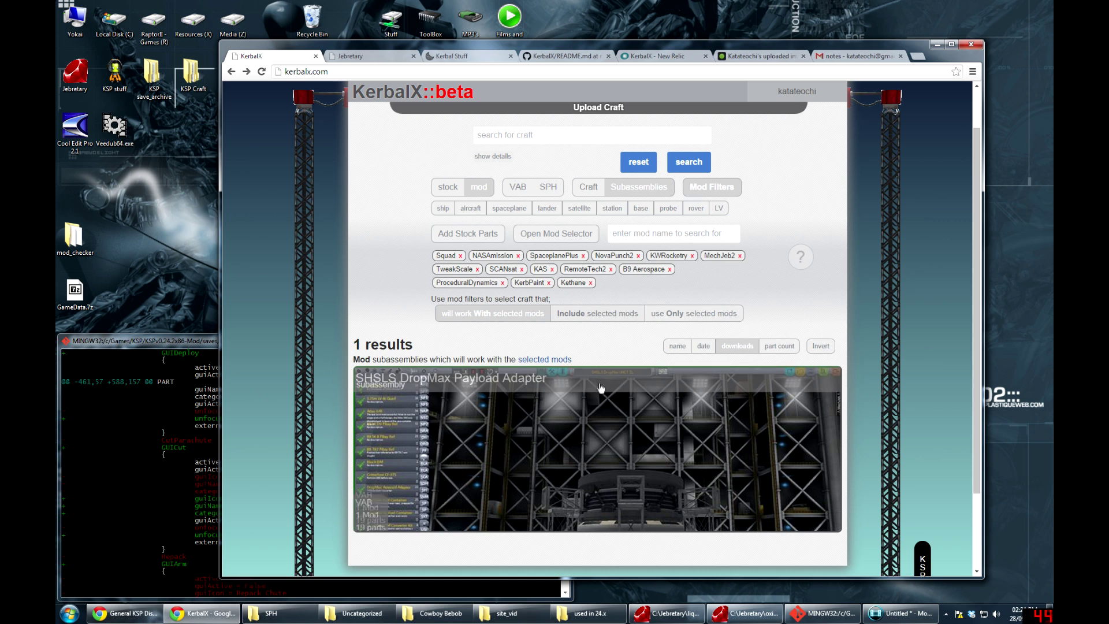
{"action": "left_click", "coordinate": [592, 186]}
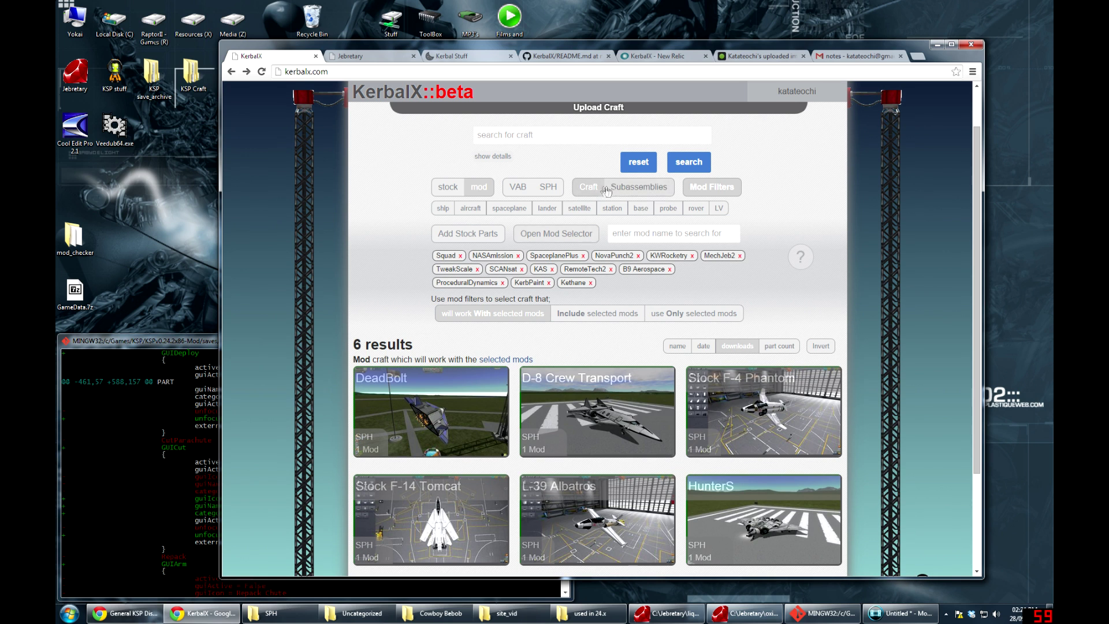
{"action": "scroll", "coordinate": [578, 389], "scroll_direction": "down", "scroll_amount": 3}
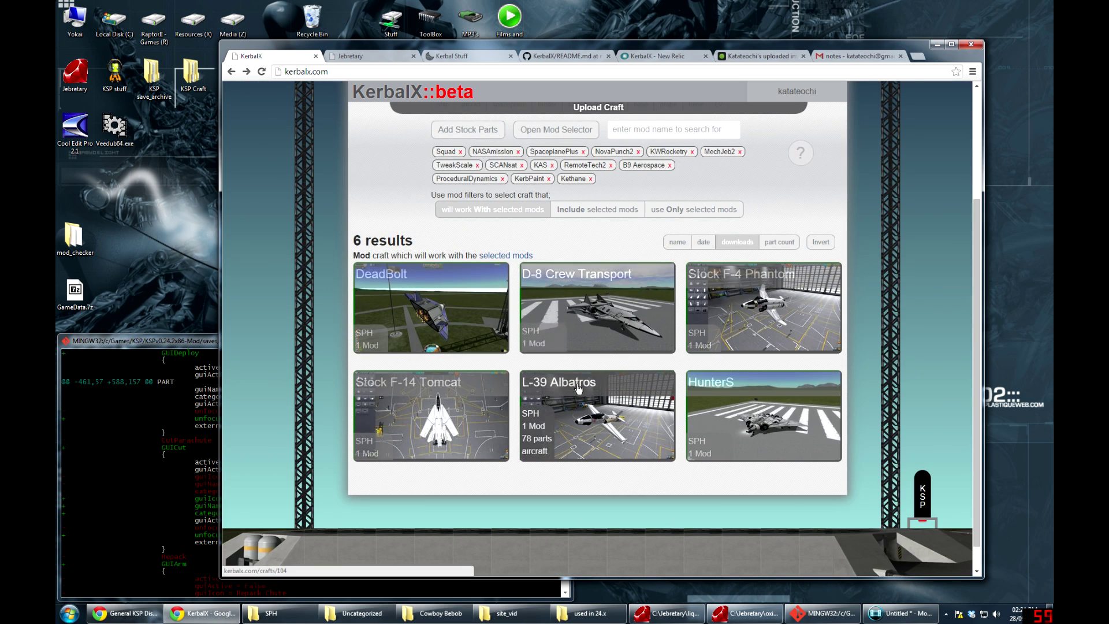
{"action": "scroll", "coordinate": [578, 389], "scroll_direction": "up", "scroll_amount": 3}
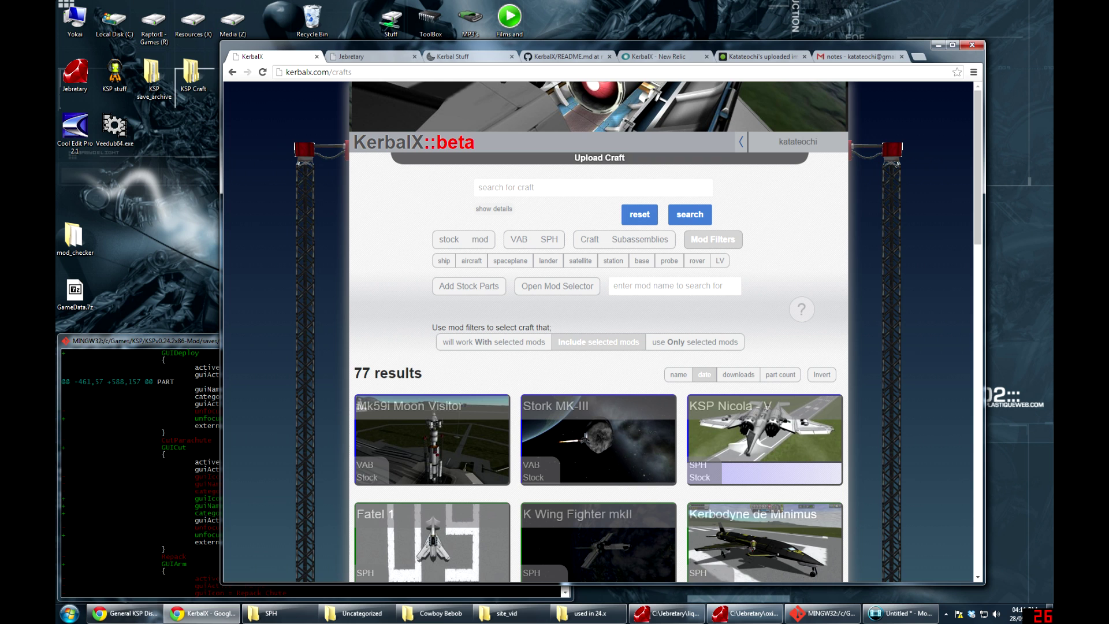
Upload HyperJet.craft from the SPH folder by dragging it onto KerbalX's upload area
{"action": "left_click", "coordinate": [588, 162]}
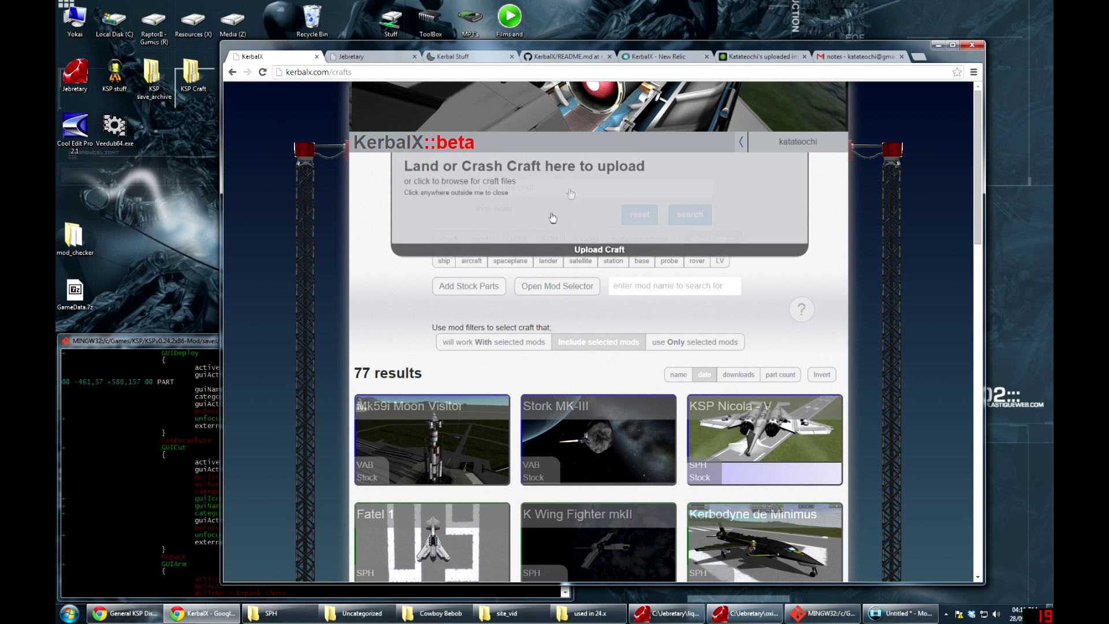
{"action": "left_click", "coordinate": [283, 613]}
{"action": "left_click", "coordinate": [195, 241]}
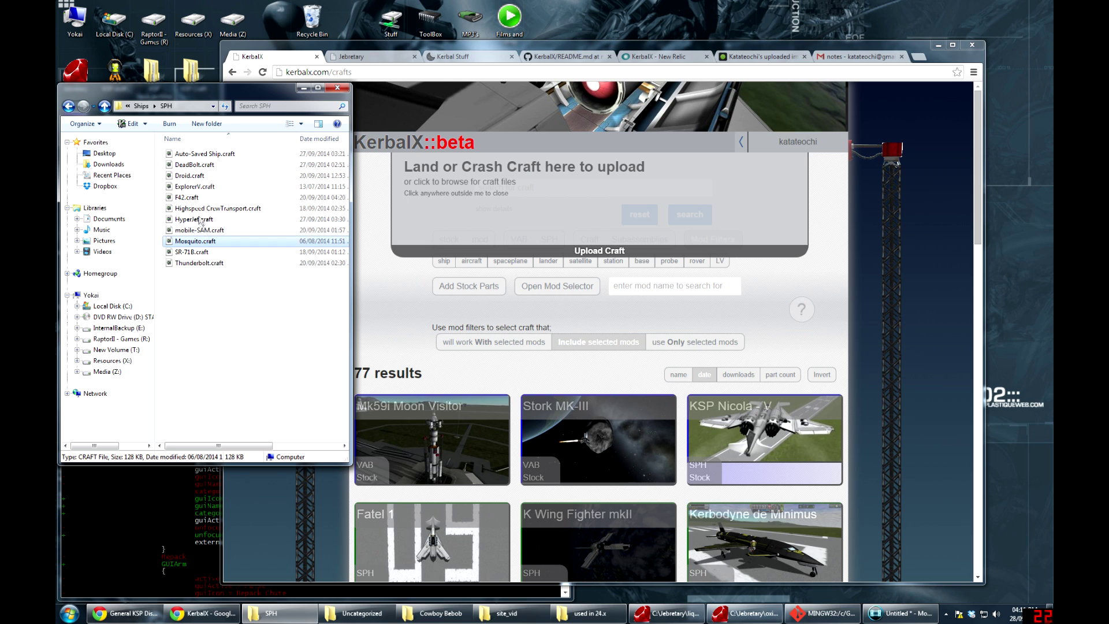
{"action": "left_click", "coordinate": [196, 219]}
{"action": "left_click_drag", "start_coordinate": [297, 218], "coordinate": [567, 207]}
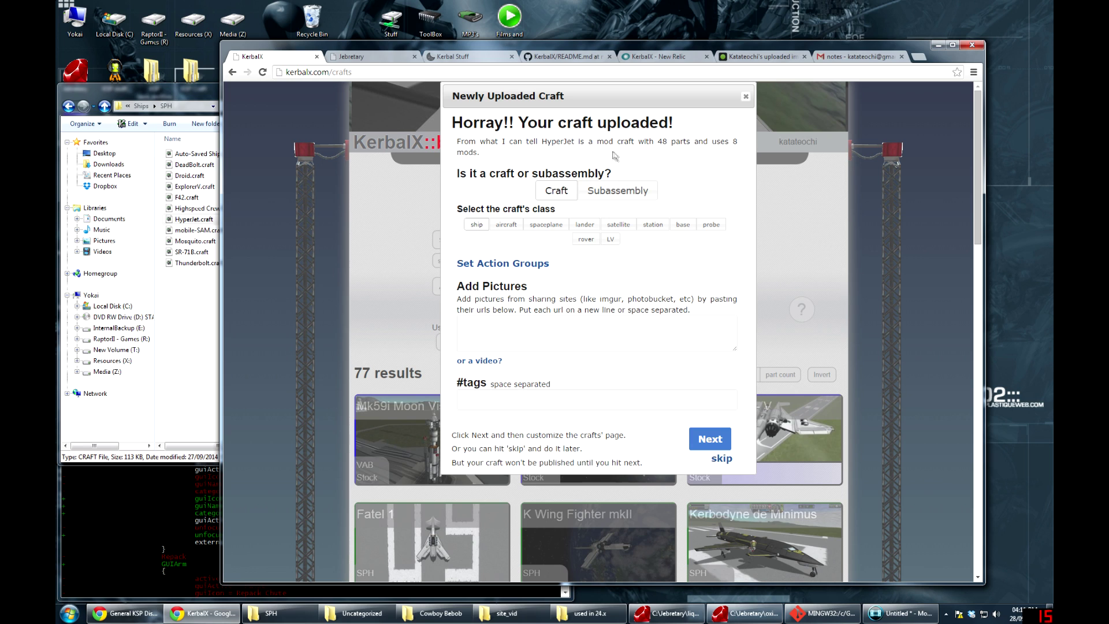
Class HyperJet as an aircraft and move the 'toggles upper 2 airbrakes' note to the RCS action group
{"action": "left_click", "coordinate": [634, 191]}
{"action": "left_click", "coordinate": [506, 225]}
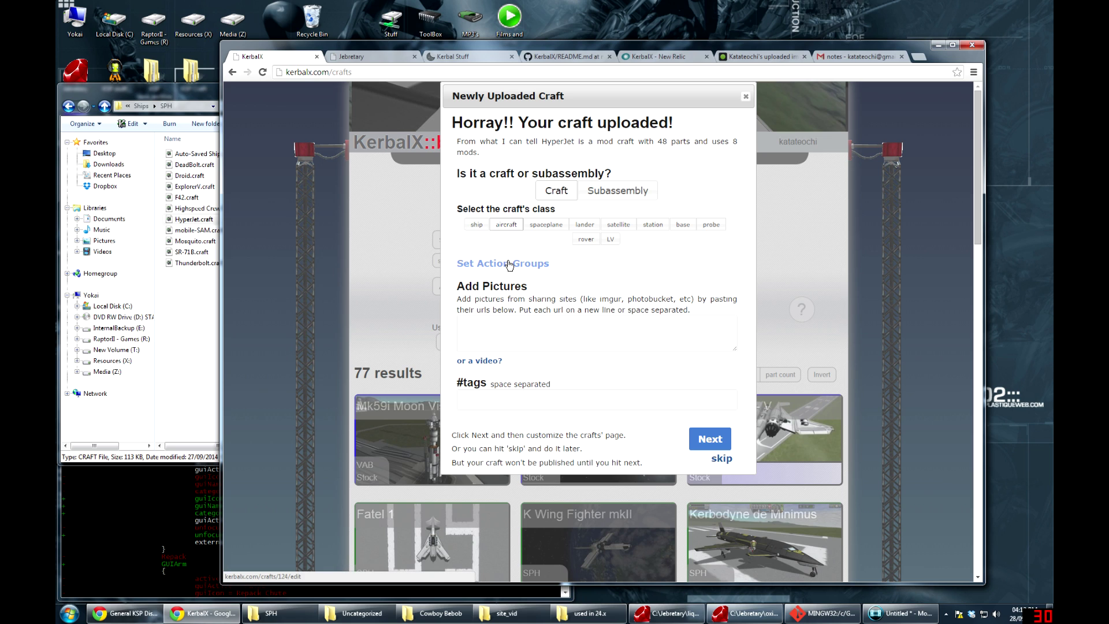
{"action": "left_click", "coordinate": [508, 264]}
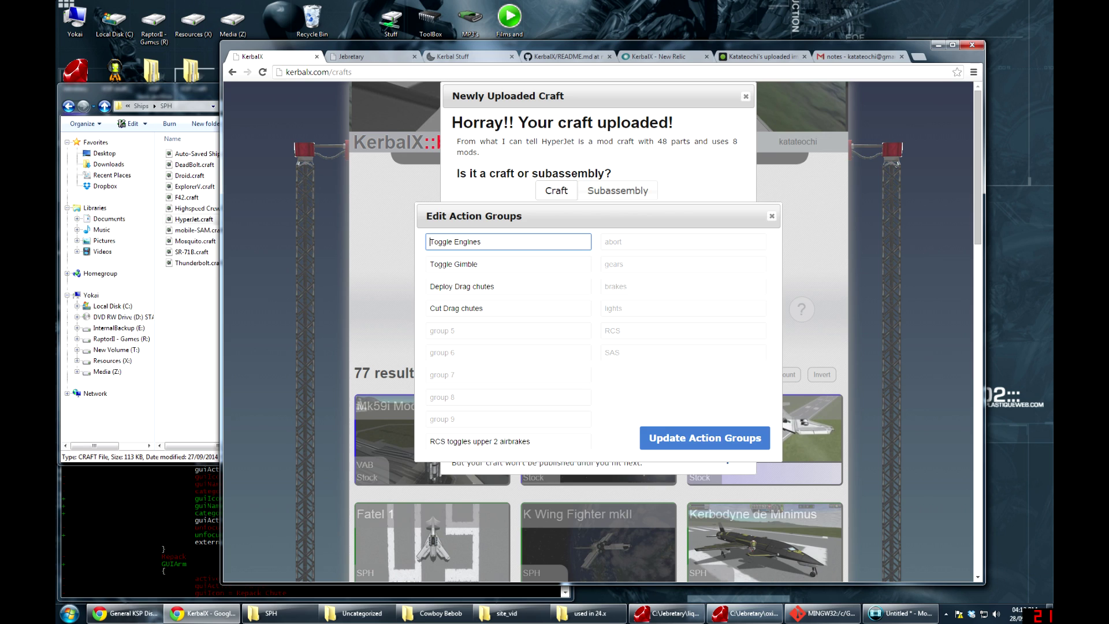
{"action": "key", "text": "Tab"}
{"action": "key", "text": "Tab"}
{"action": "key", "text": "Tab"}
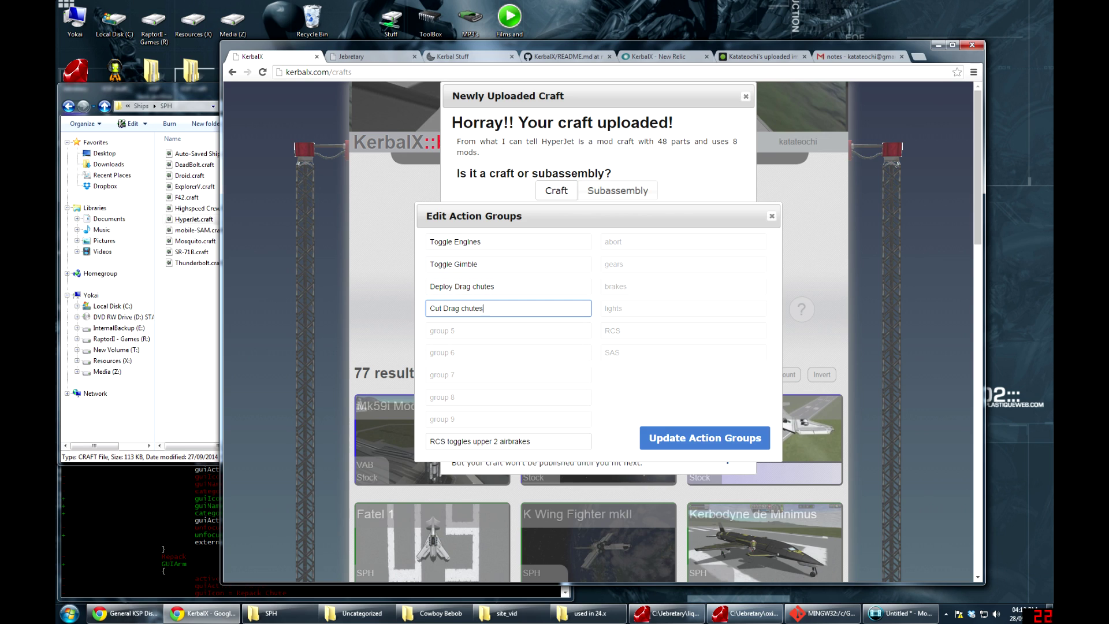
{"action": "left_click_drag", "start_coordinate": [529, 441], "coordinate": [447, 441]}
{"action": "key", "text": "ctrl+c"}
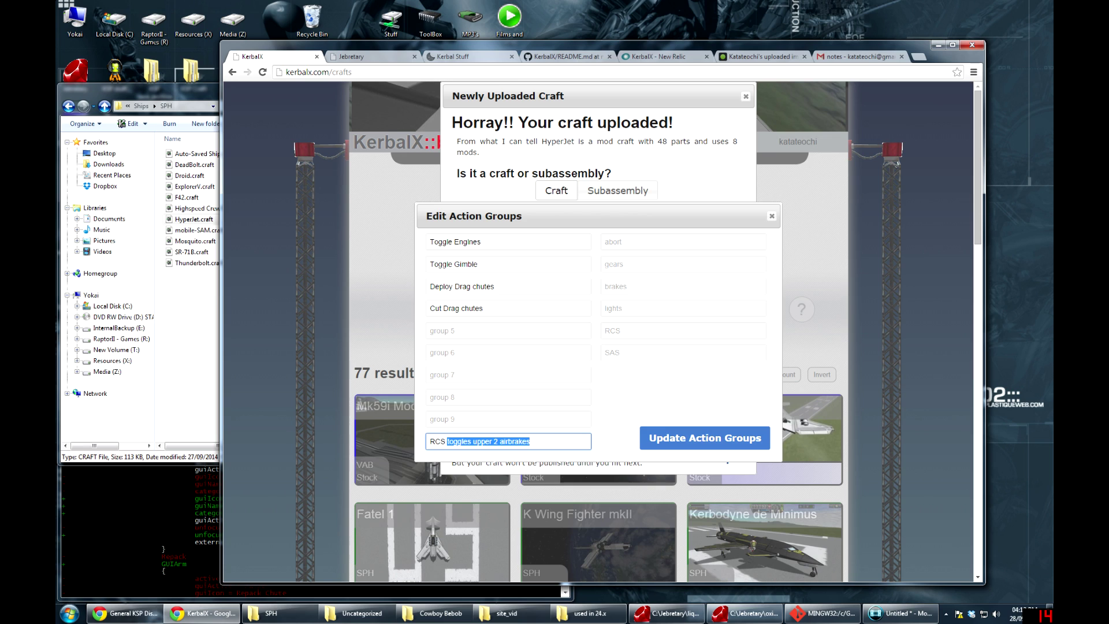
{"action": "key", "text": "BackSpace"}
{"action": "left_click", "coordinate": [684, 330]}
{"action": "key", "text": "ctrl+v"}
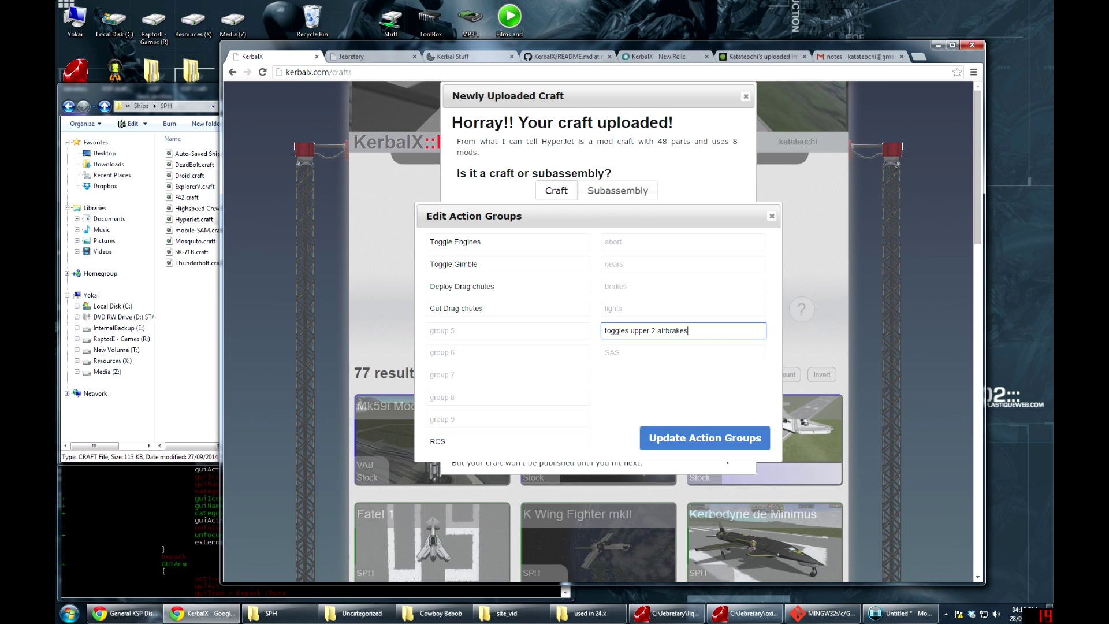
{"action": "left_click_drag", "start_coordinate": [479, 441], "coordinate": [401, 419]}
{"action": "key", "text": "BackSpace"}
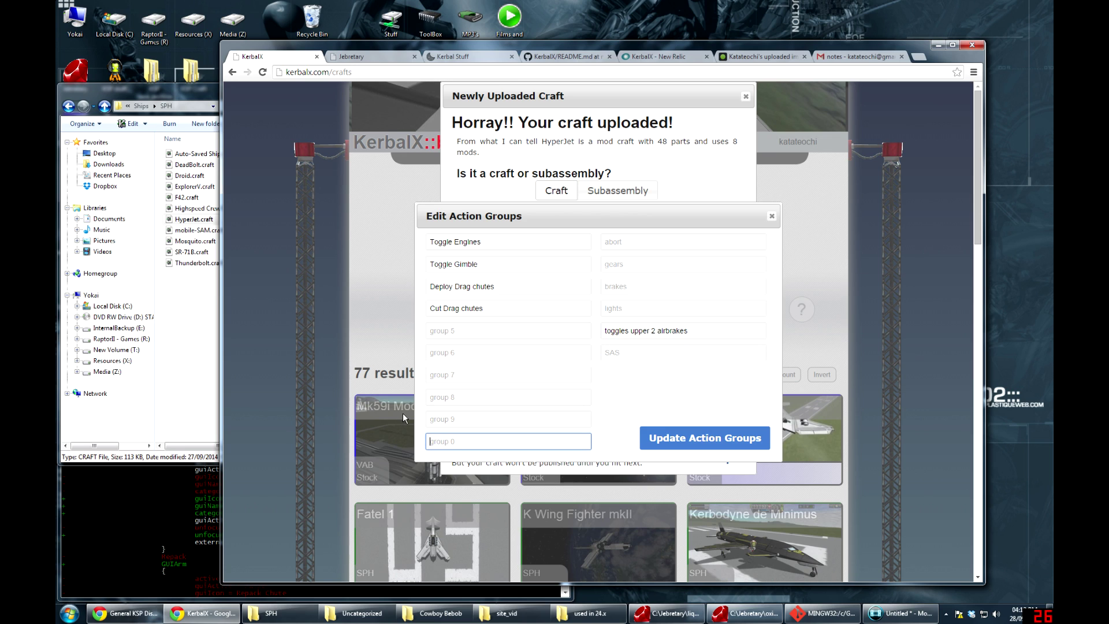
{"action": "left_click", "coordinate": [698, 435]}
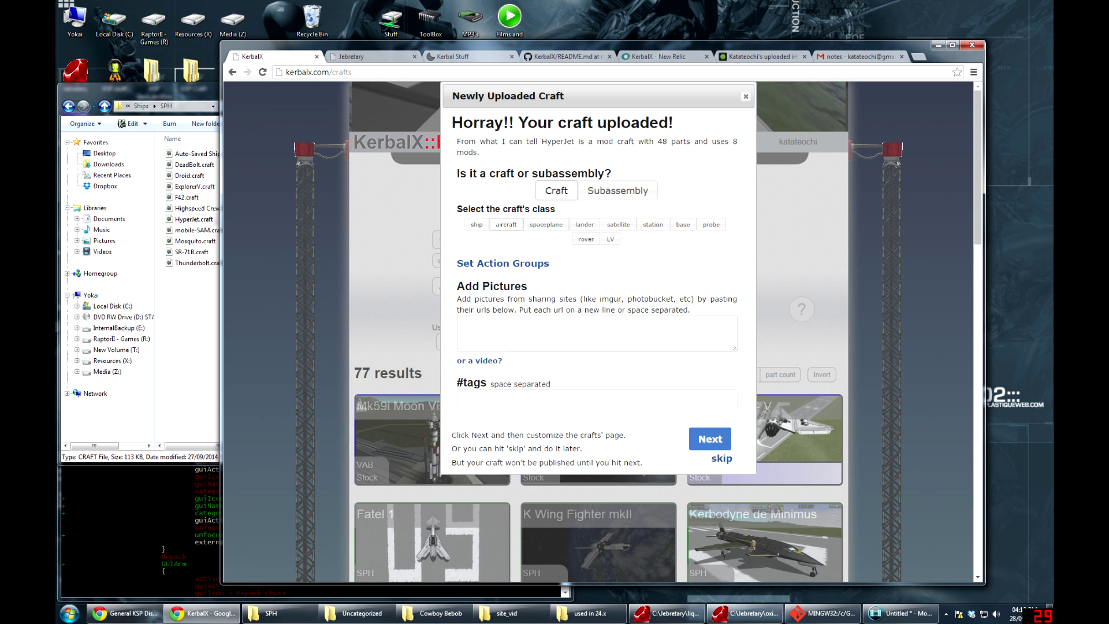
{"action": "left_click", "coordinate": [458, 322]}
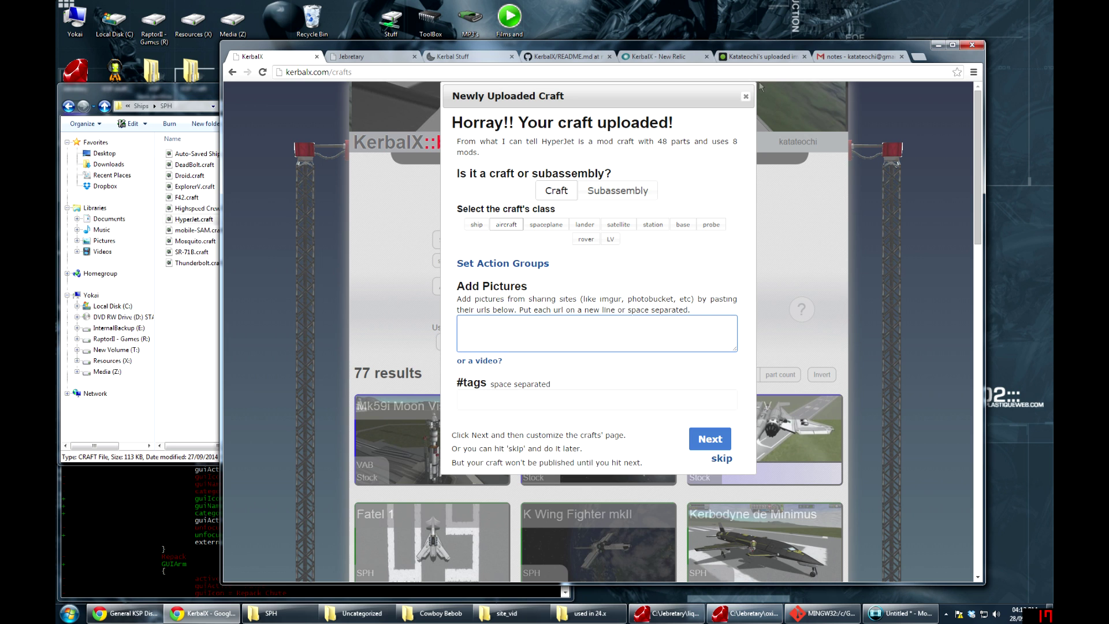
Copy Direct Link URLs for the four selected Imgur images and return to KerbalX
{"action": "left_click", "coordinate": [759, 56]}
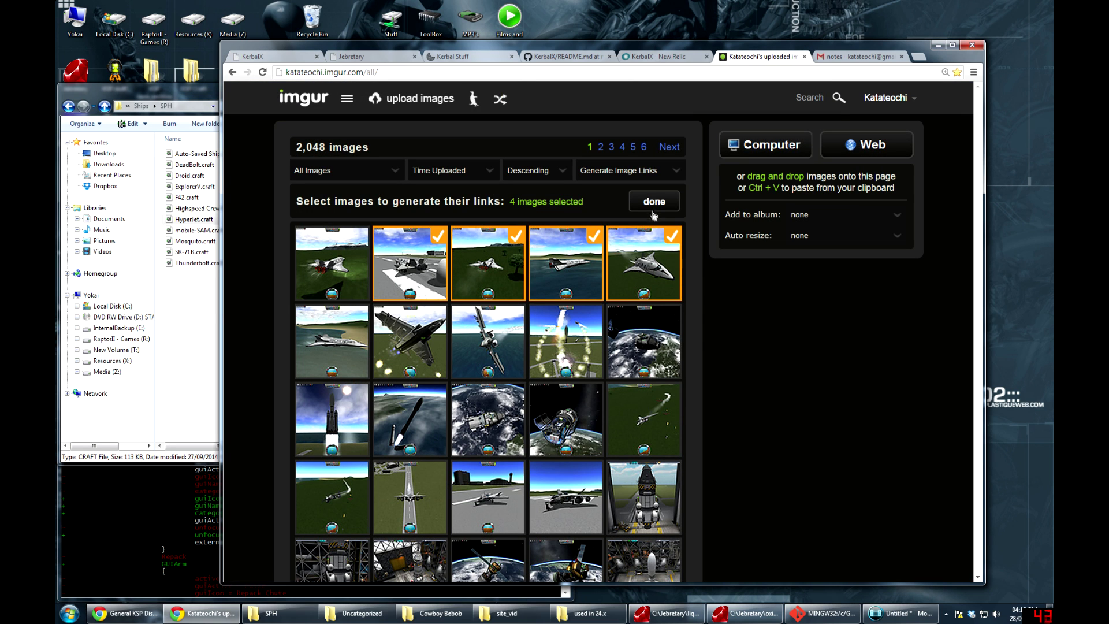
{"action": "left_click", "coordinate": [654, 202]}
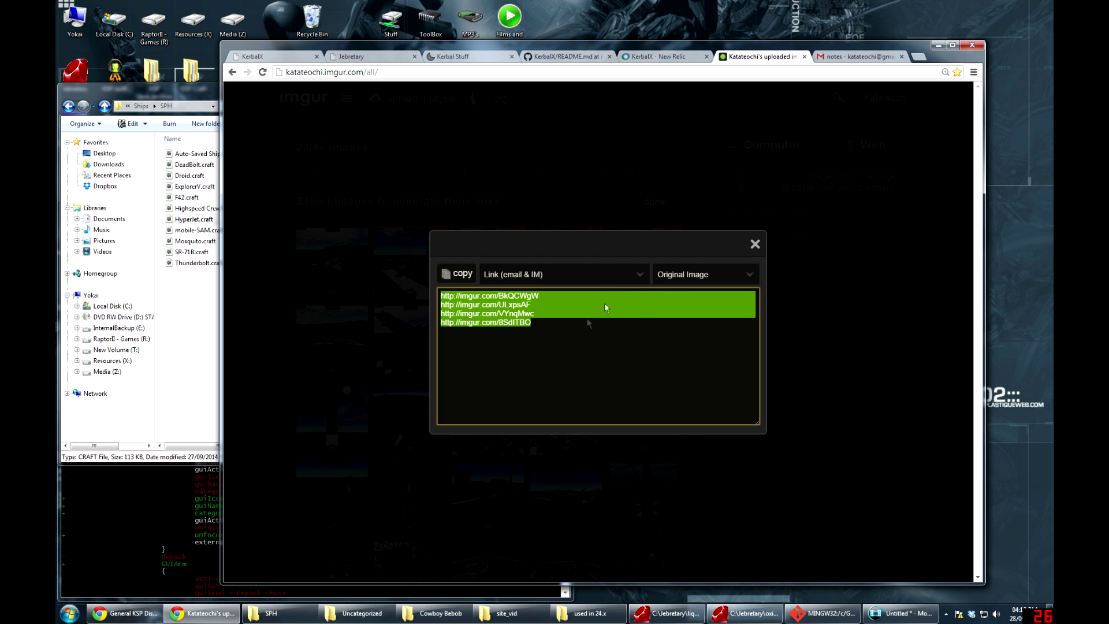
{"action": "left_click", "coordinate": [601, 276]}
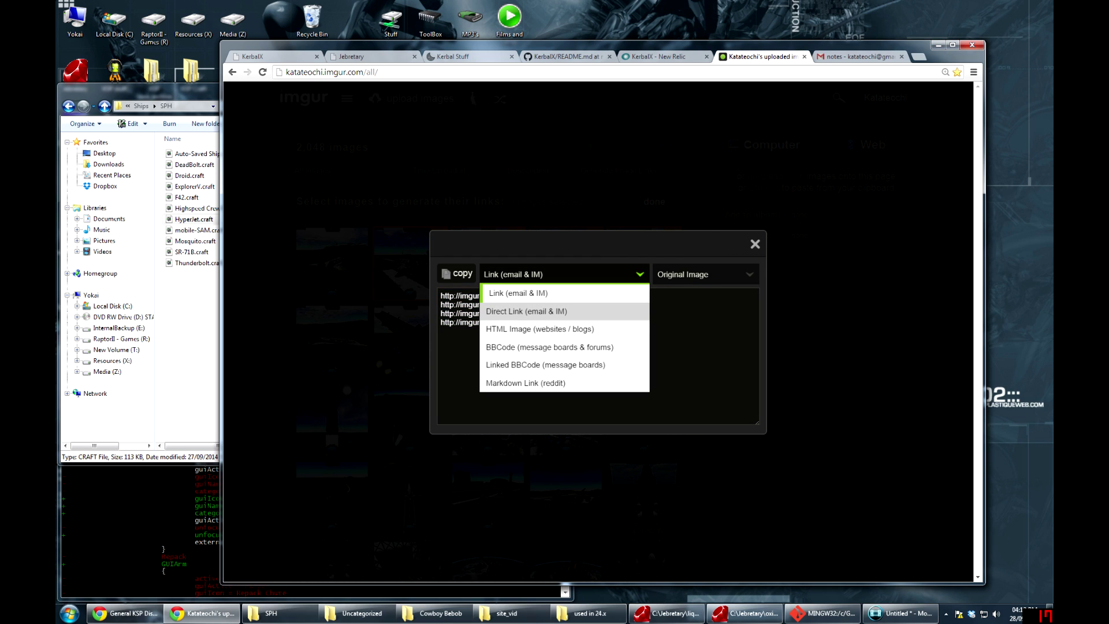
{"action": "left_click", "coordinate": [506, 315]}
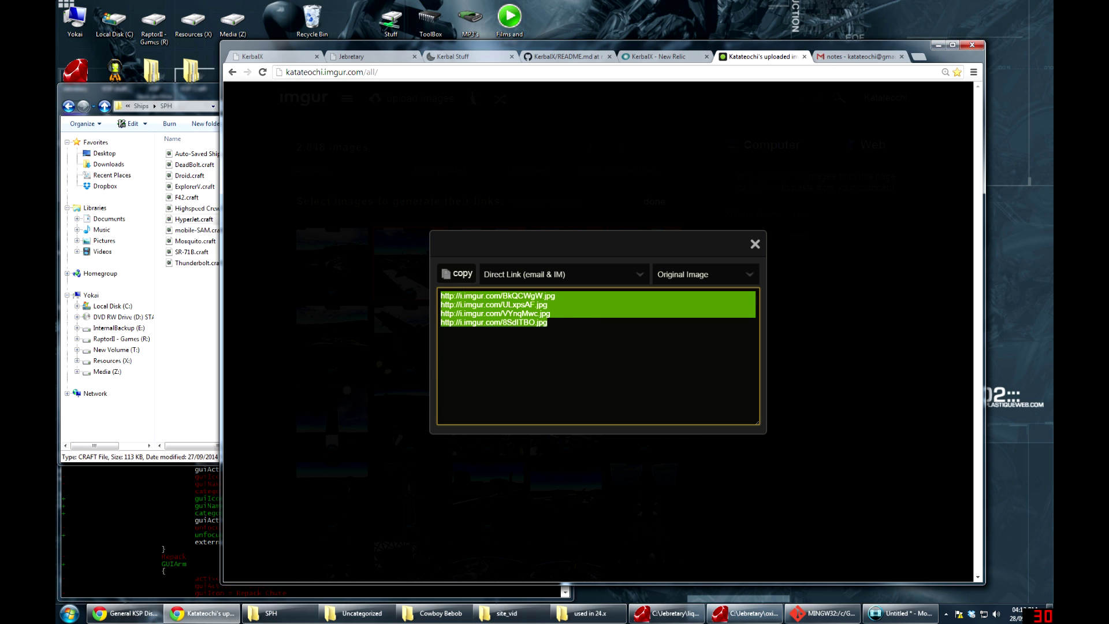
{"action": "left_click", "coordinate": [463, 274]}
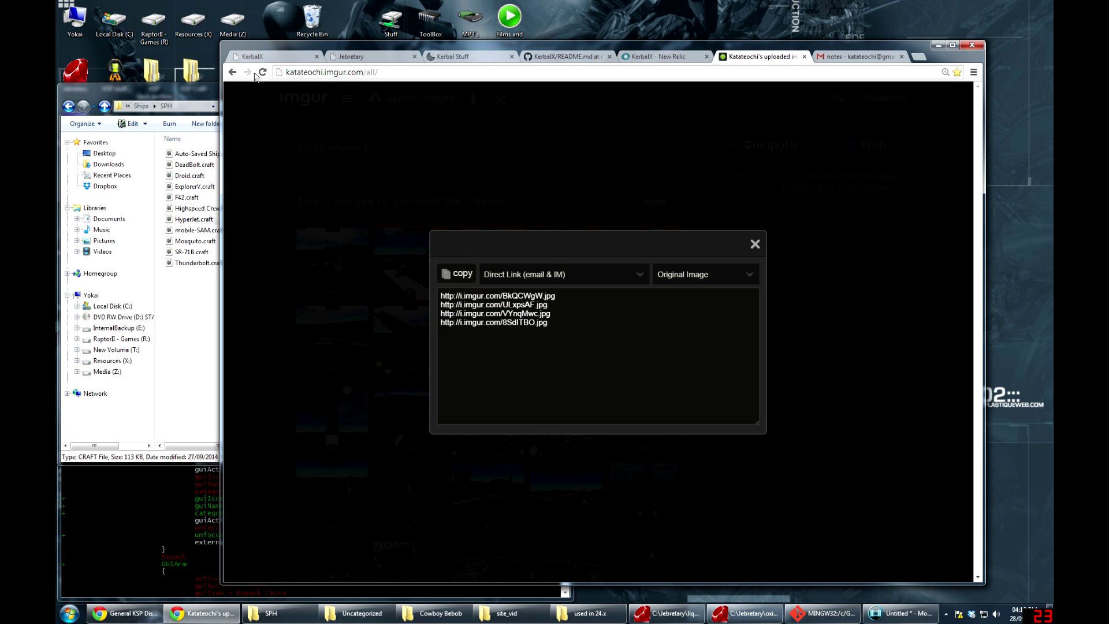
{"action": "left_click", "coordinate": [270, 59]}
Paste the four Imgur .jpg links into Add Pictures and add an empty YouTube video field
{"action": "key", "text": "ctrl+v"}
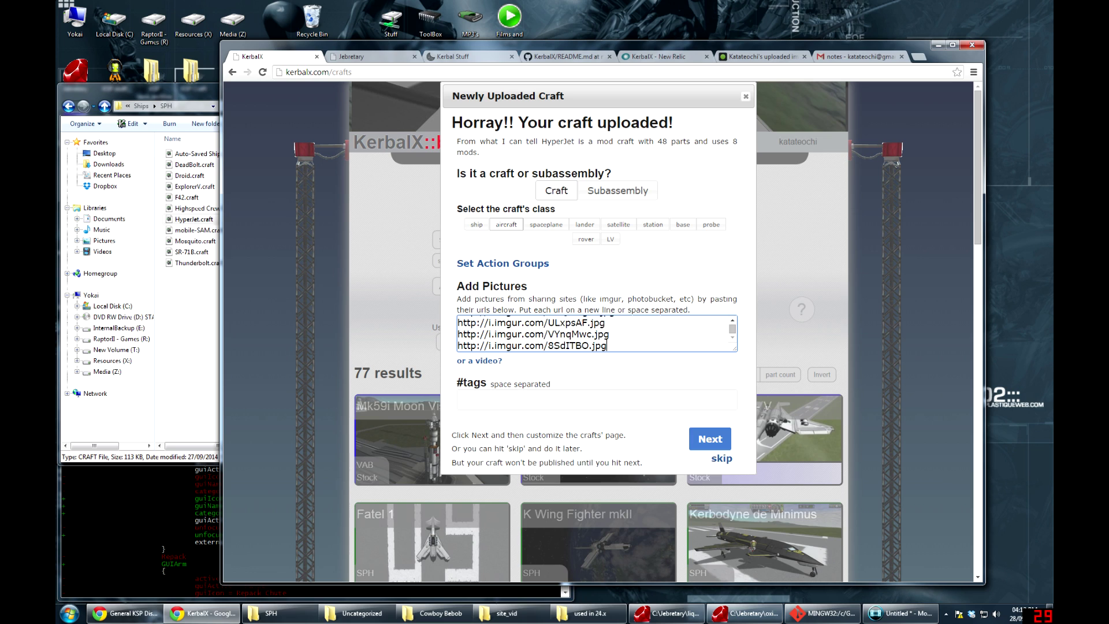
{"action": "scroll", "coordinate": [597, 333], "scroll_direction": "up", "scroll_amount": 1}
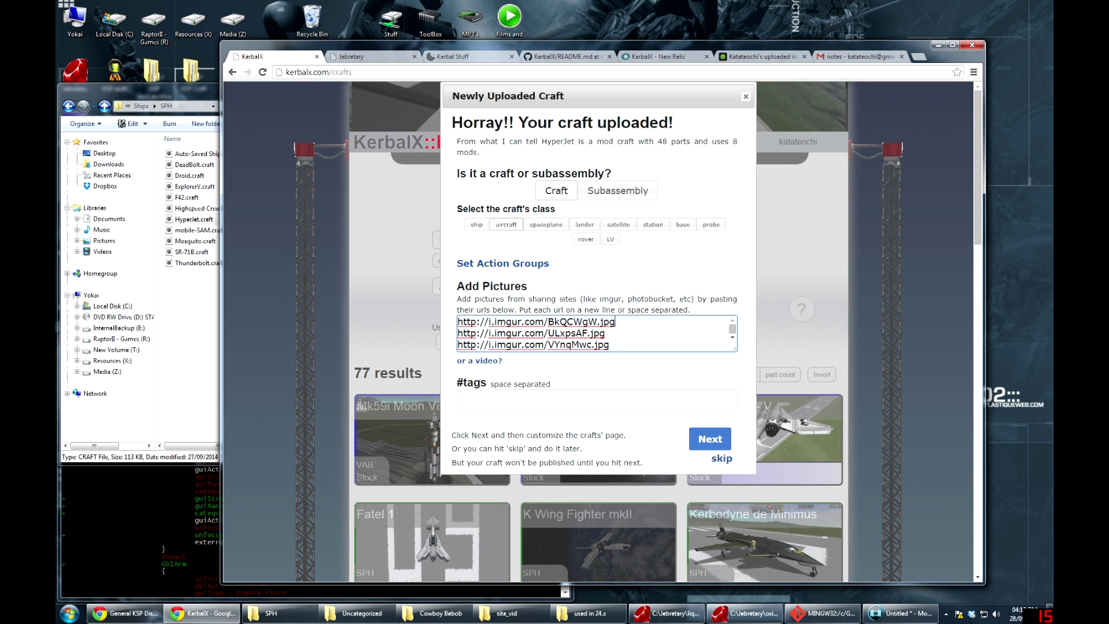
{"action": "left_click", "coordinate": [481, 361]}
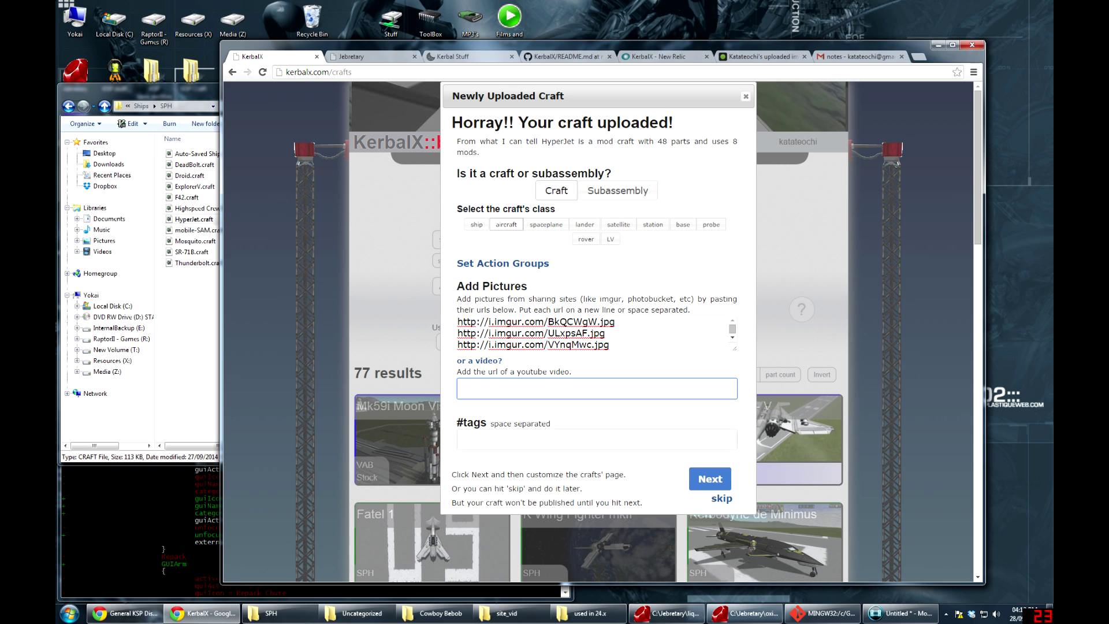
Tag HyperJet with 6-man and crew-transport, then submit the upload form
{"action": "left_click", "coordinate": [597, 438]}
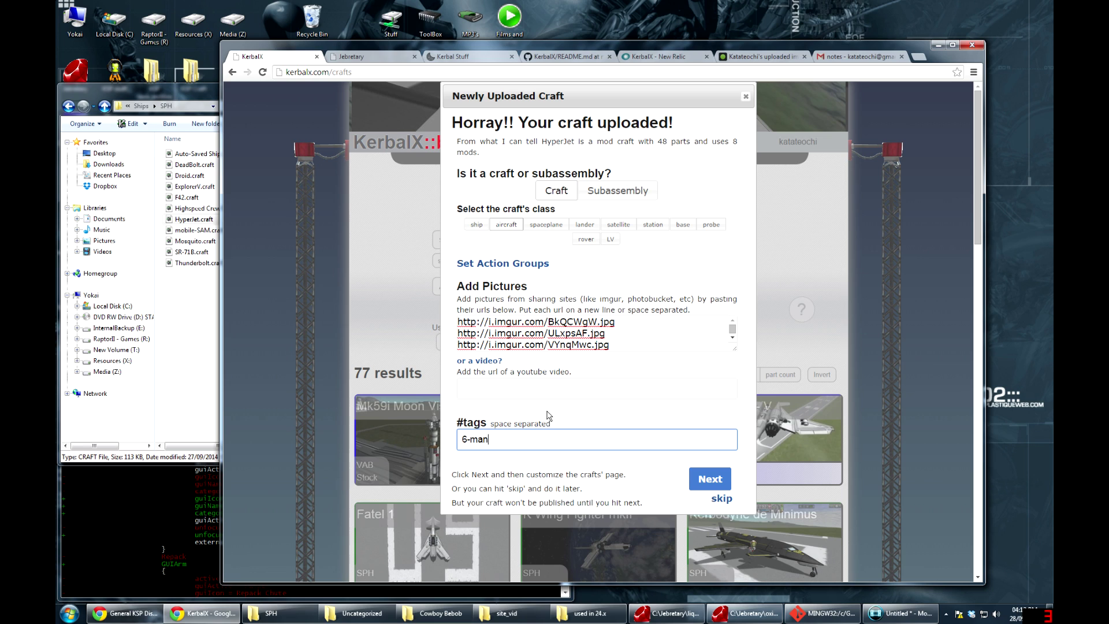
{"action": "type", "text": "6-man c"}
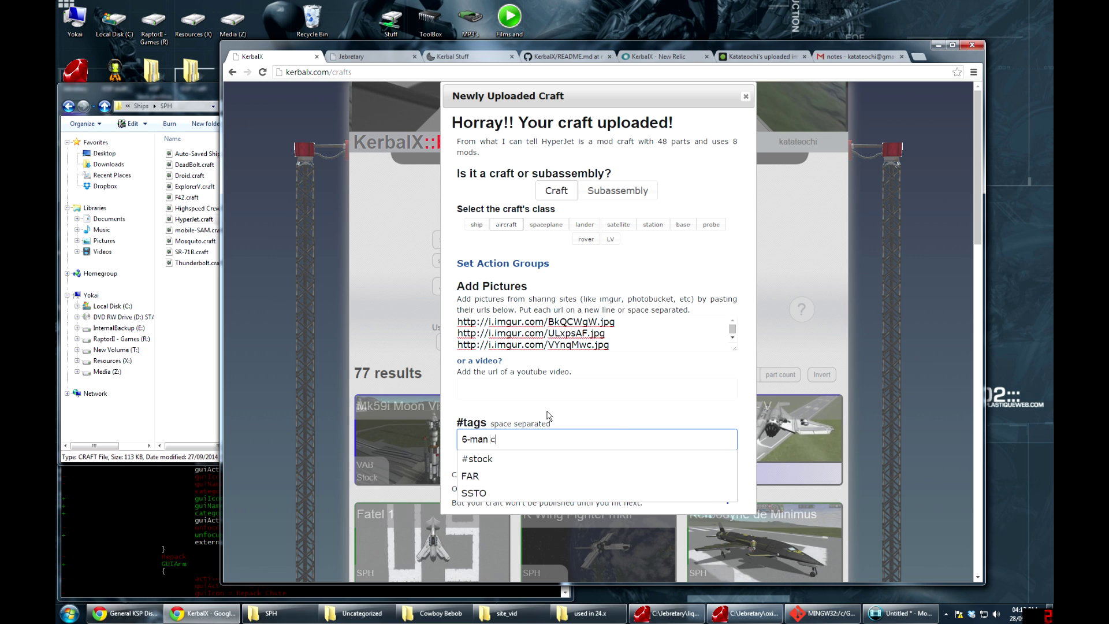
{"action": "type", "text": "rew-transport"}
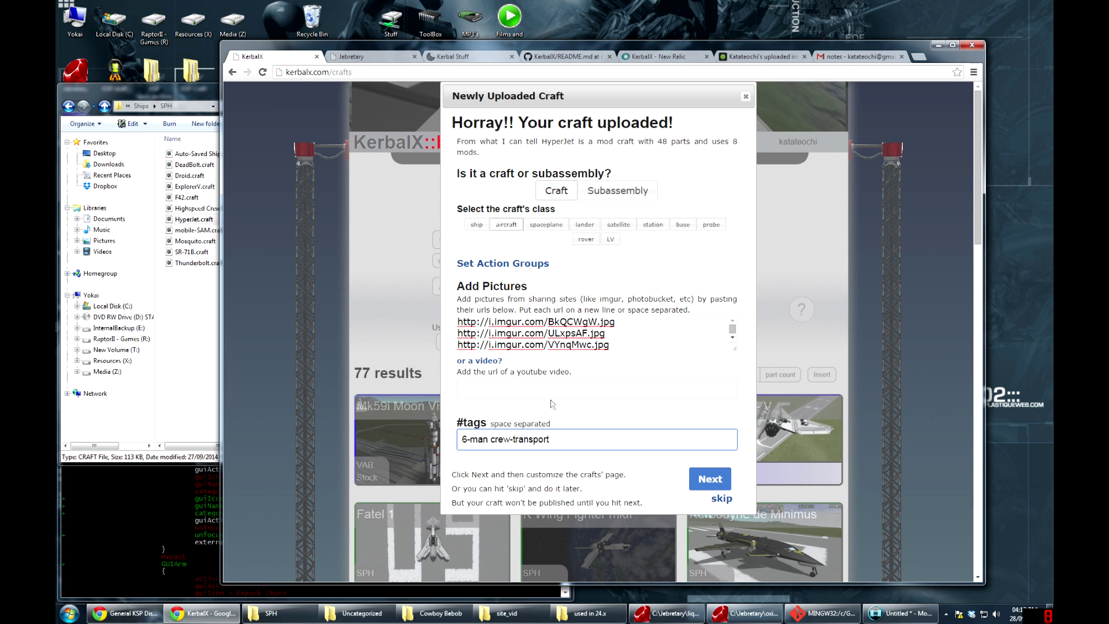
{"action": "key", "text": "Tab"}
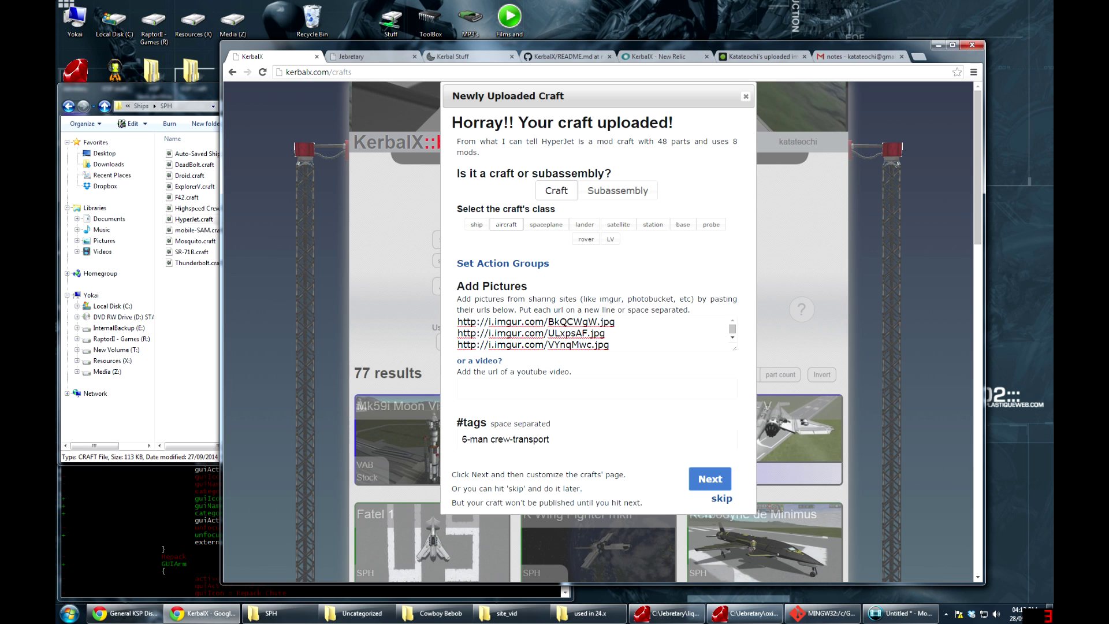
{"action": "left_click", "coordinate": [555, 440]}
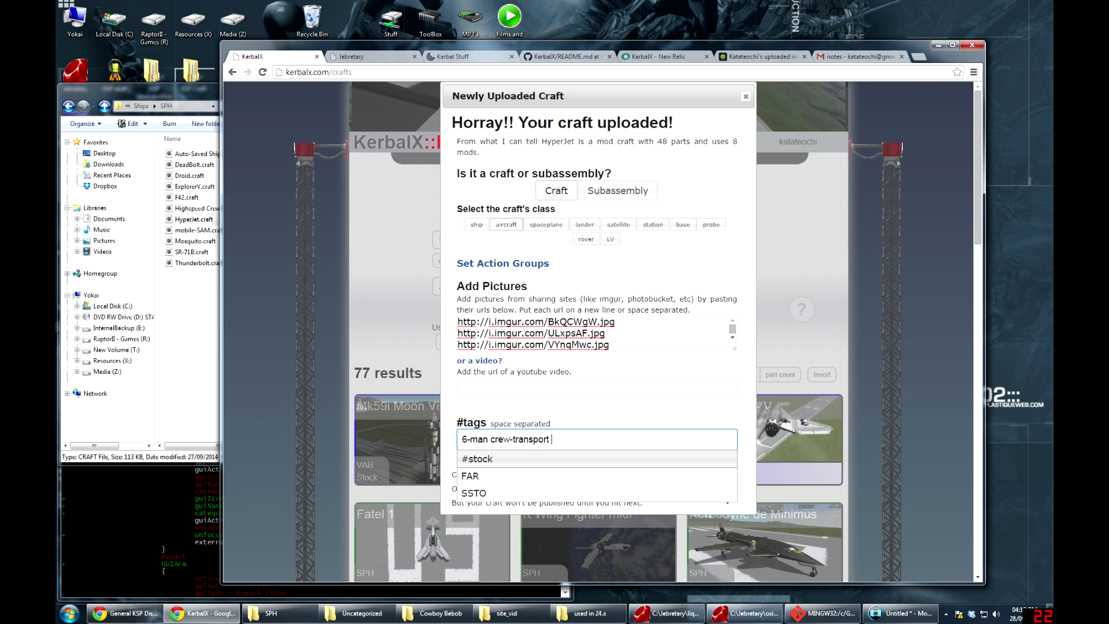
{"action": "left_click", "coordinate": [593, 426]}
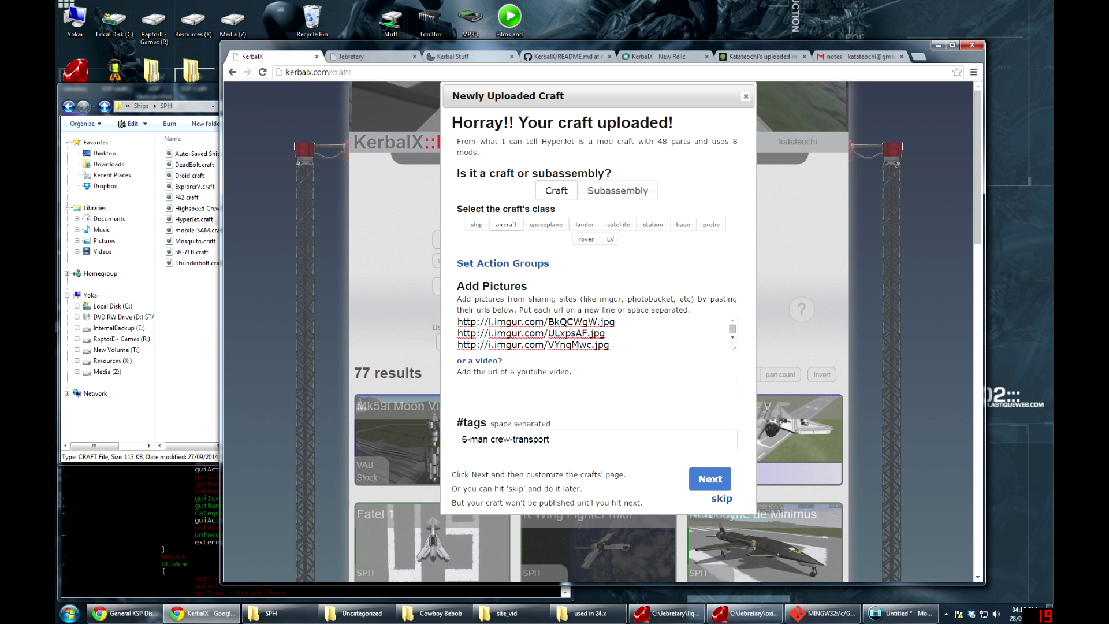
{"action": "left_click", "coordinate": [715, 477]}
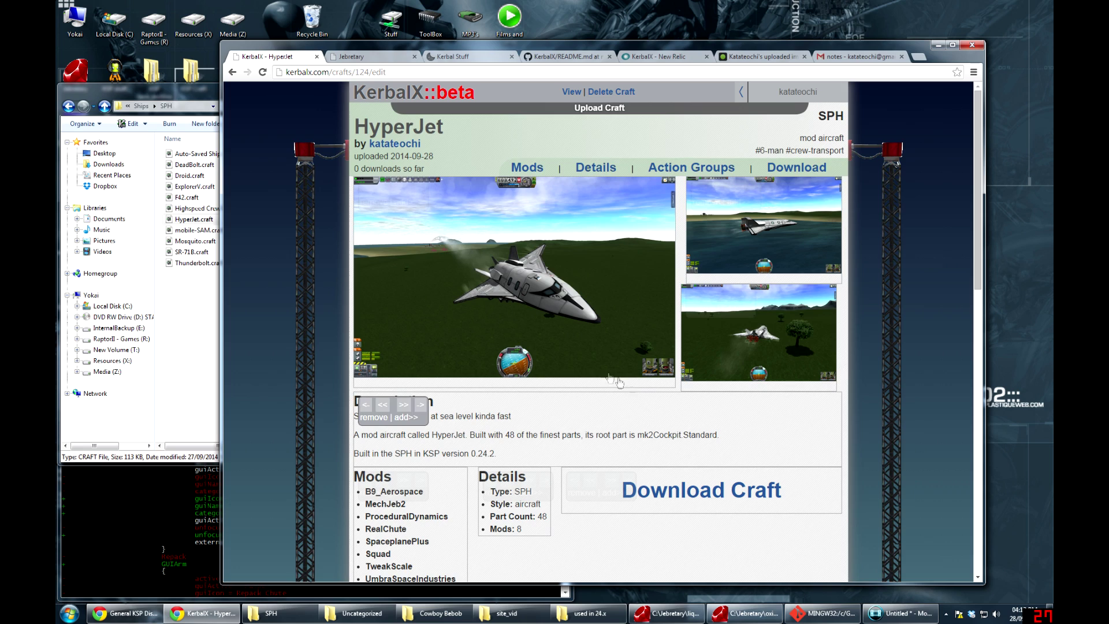
Apply the Basic2 template to the HyperJet craft page
{"action": "scroll", "coordinate": [587, 318], "scroll_direction": "down", "scroll_amount": 5}
{"action": "scroll", "coordinate": [587, 318], "scroll_direction": "down", "scroll_amount": 5}
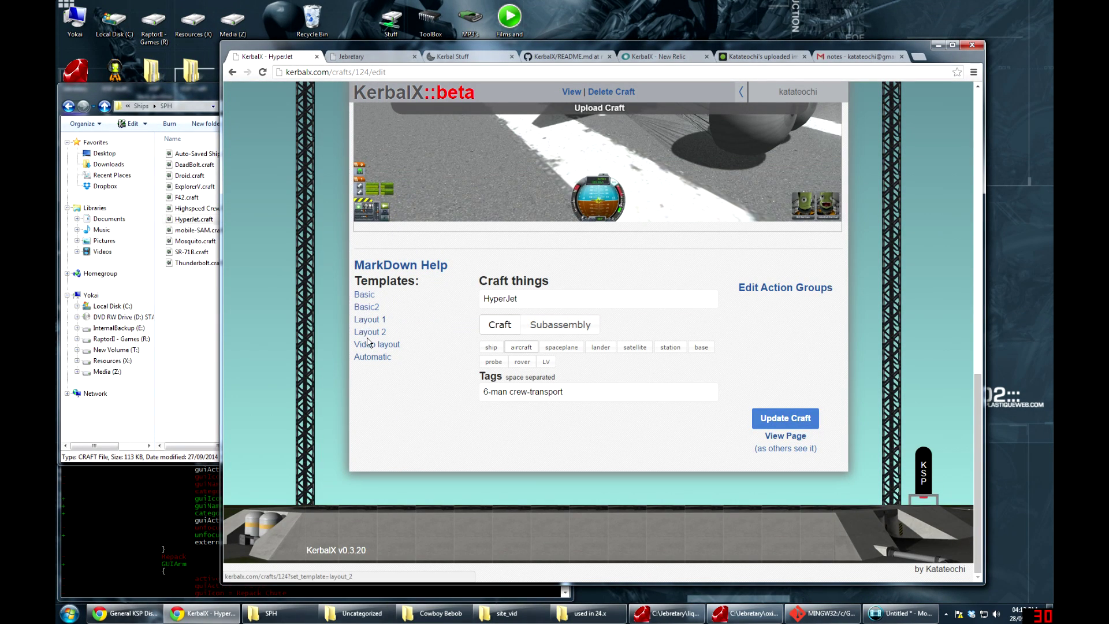
{"action": "left_click", "coordinate": [368, 301]}
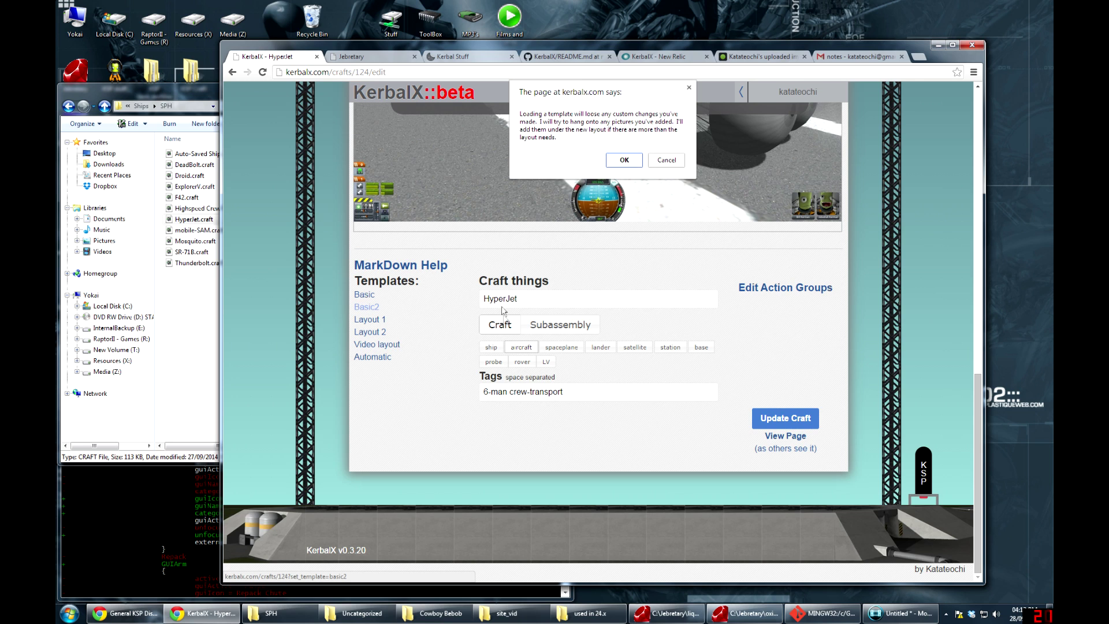
{"action": "left_click", "coordinate": [611, 162]}
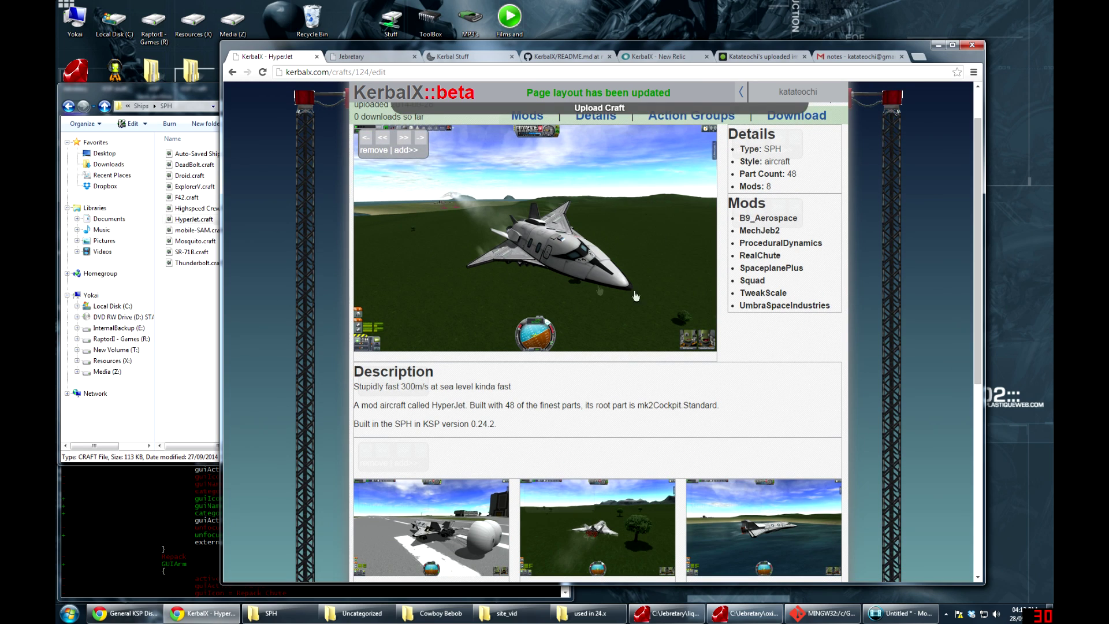
Switch the craft page to the Layout 1 template and review the result
{"action": "scroll", "coordinate": [751, 309], "scroll_direction": "up", "scroll_amount": 1}
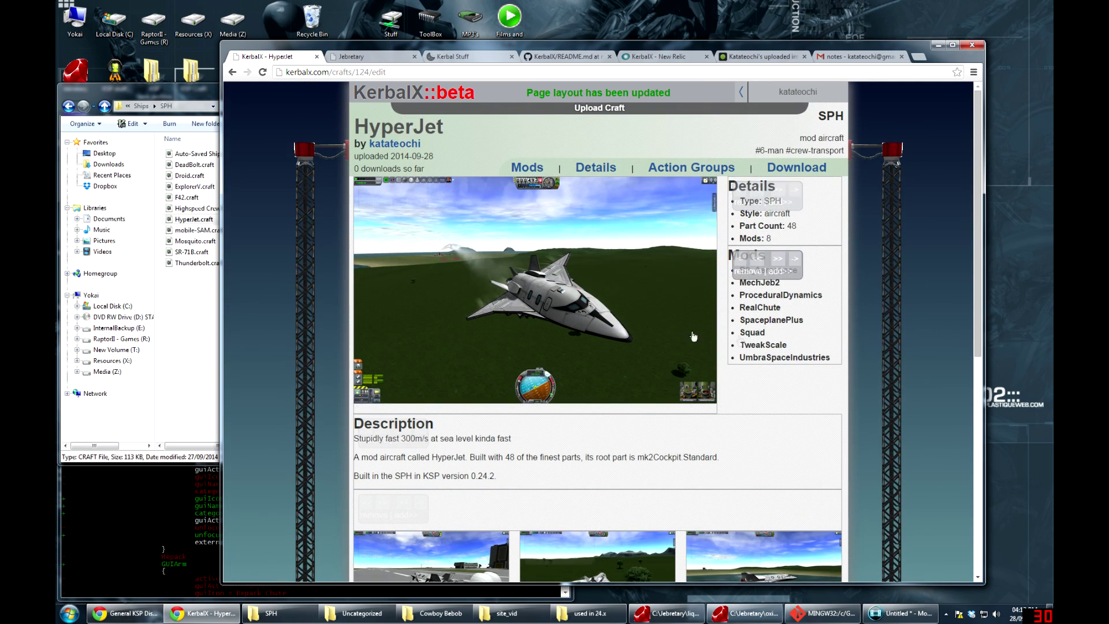
{"action": "scroll", "coordinate": [522, 349], "scroll_direction": "down", "scroll_amount": 3}
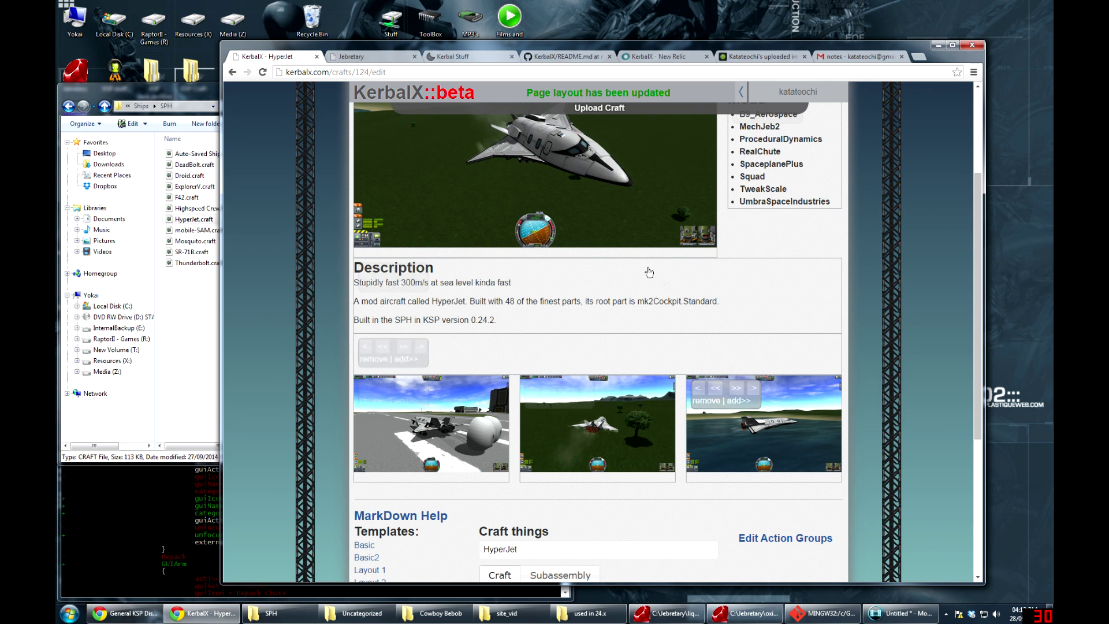
{"action": "scroll", "coordinate": [439, 462], "scroll_direction": "down", "scroll_amount": 2}
{"action": "left_click", "coordinate": [369, 467]}
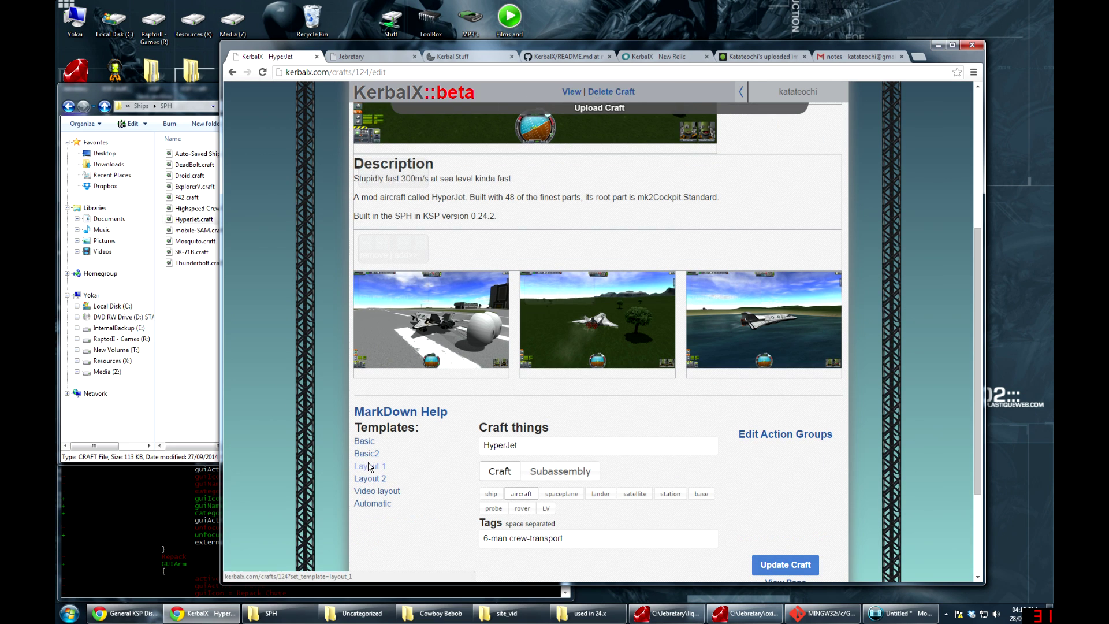
{"action": "left_click", "coordinate": [624, 162]}
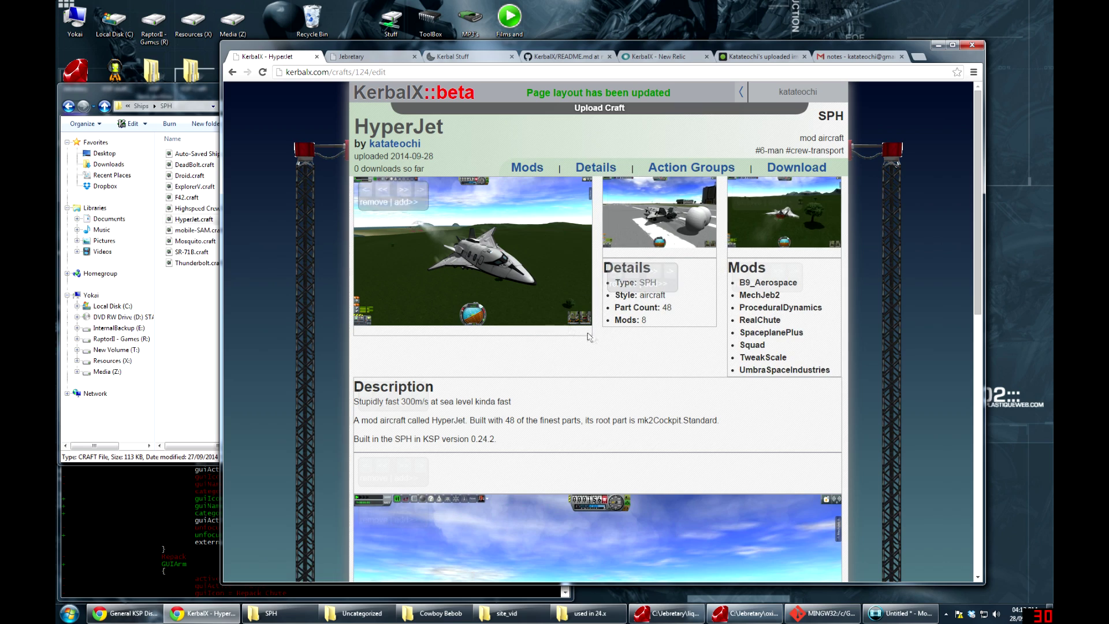
{"action": "scroll", "coordinate": [595, 329], "scroll_direction": "down", "scroll_amount": 3}
{"action": "scroll", "coordinate": [593, 338], "scroll_direction": "down", "scroll_amount": 3}
{"action": "scroll", "coordinate": [593, 338], "scroll_direction": "up", "scroll_amount": 5}
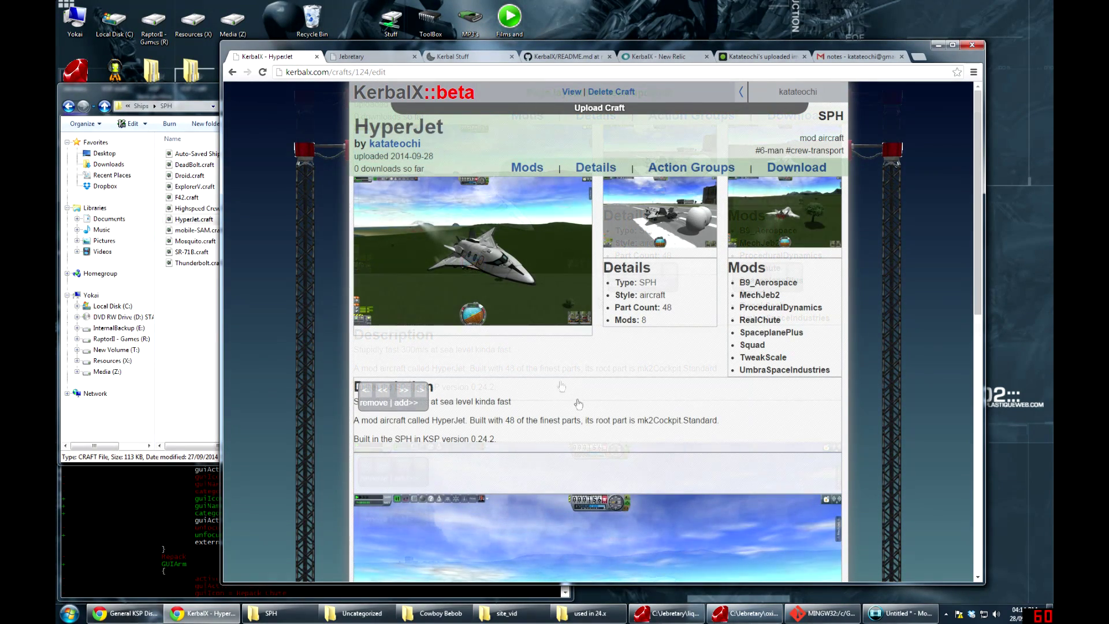
{"action": "mouse_move", "coordinate": [646, 322]}
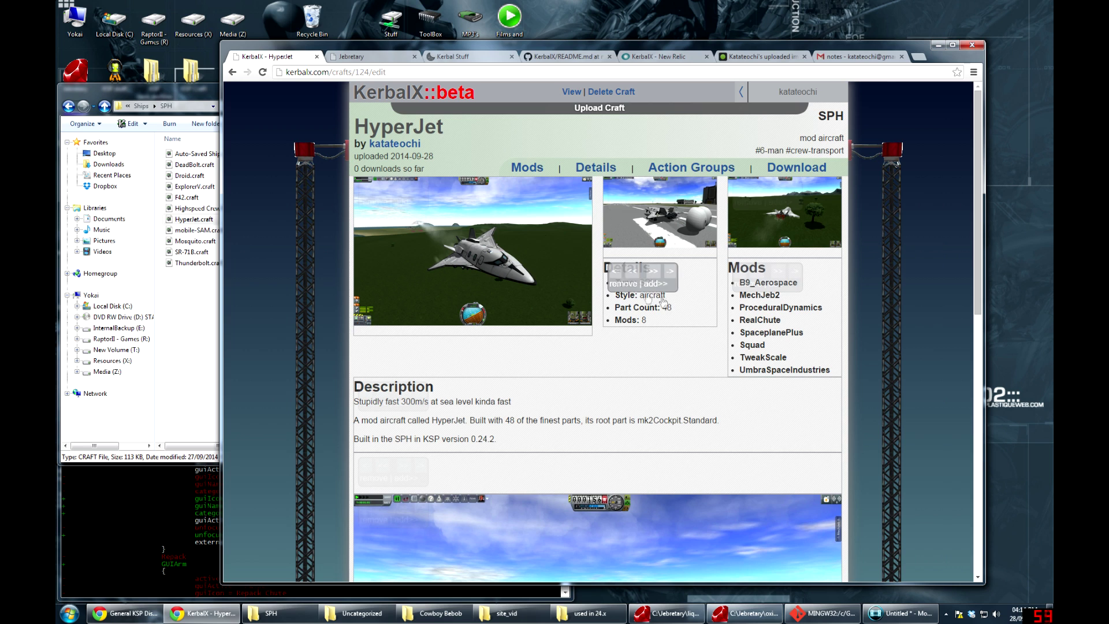
{"action": "mouse_move", "coordinate": [792, 312]}
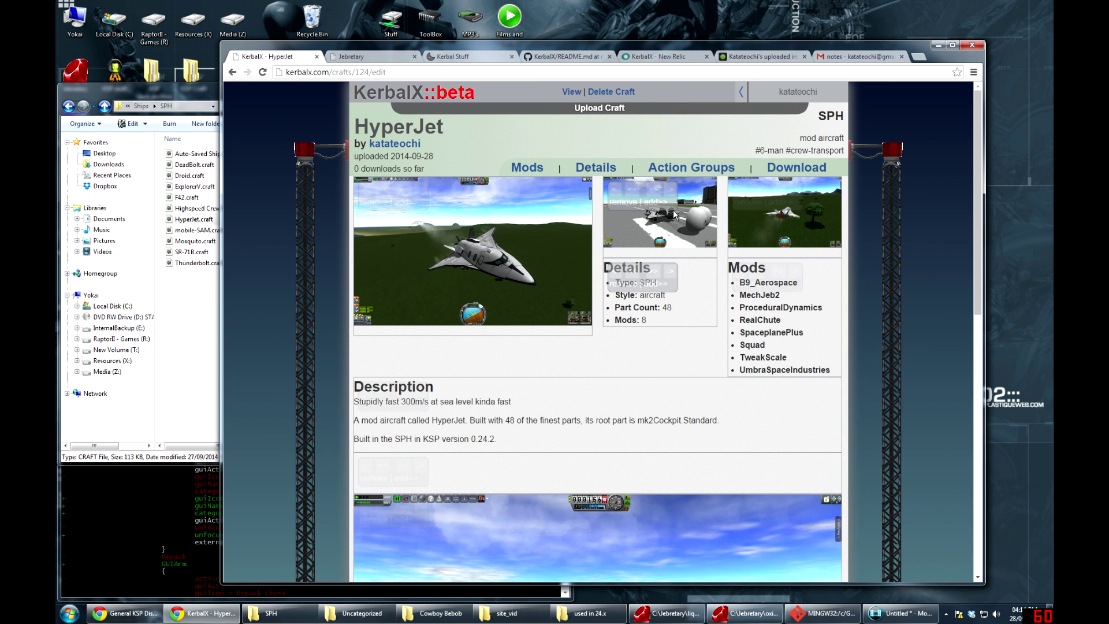
{"action": "mouse_move", "coordinate": [625, 297]}
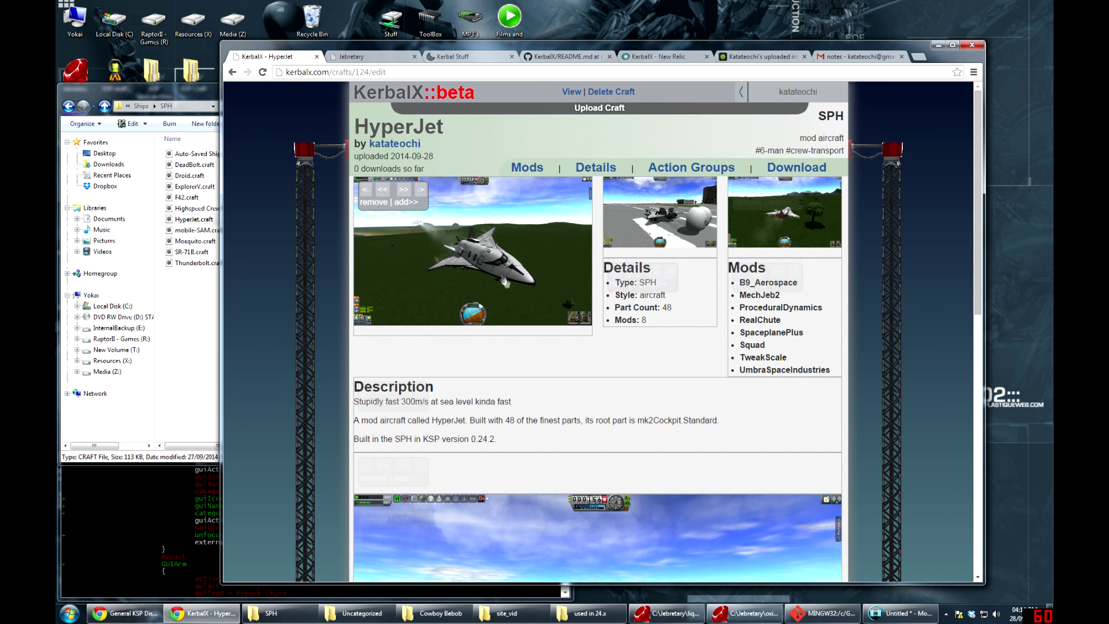
{"action": "mouse_move", "coordinate": [716, 325]}
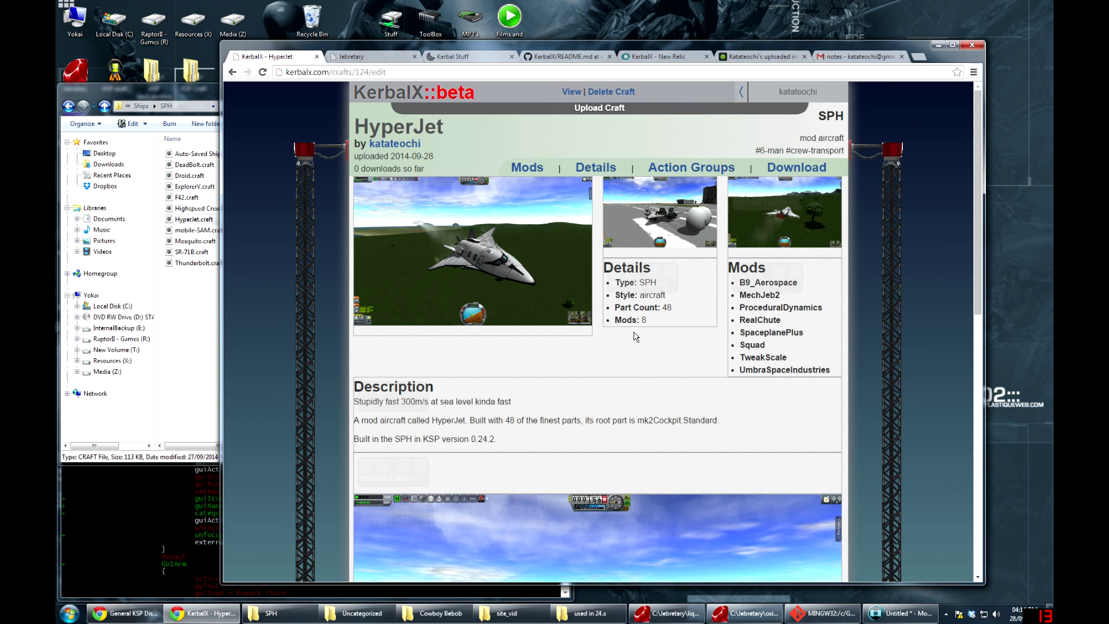
{"action": "mouse_move", "coordinate": [638, 315]}
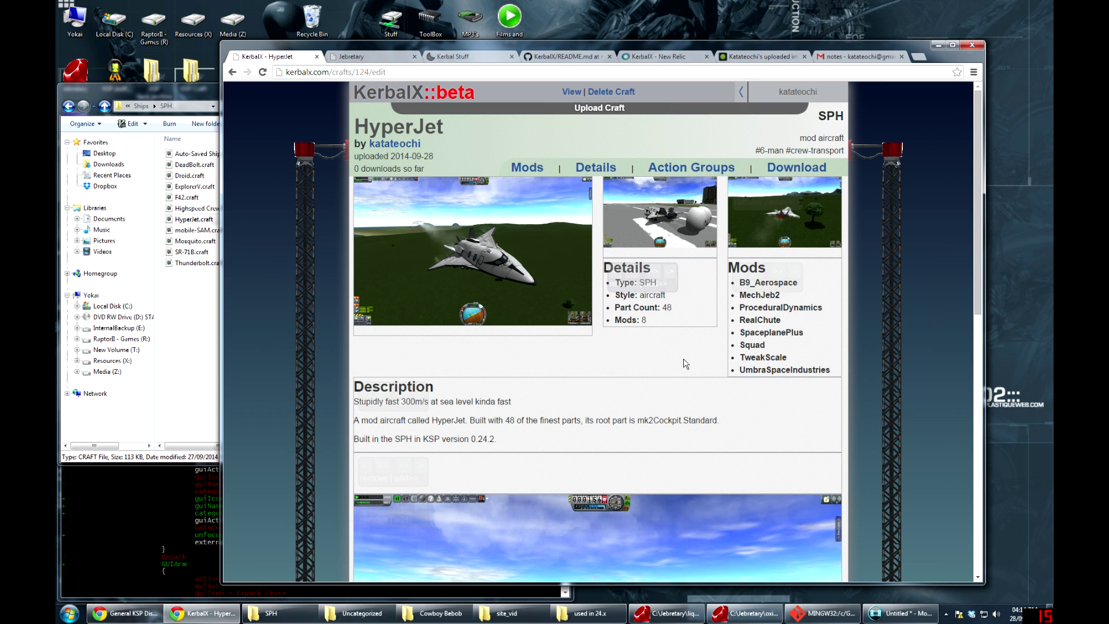
Inspect the Details and Mods markdown, including the ###Details heading and [details] placeholder
{"action": "left_click", "coordinate": [608, 267]}
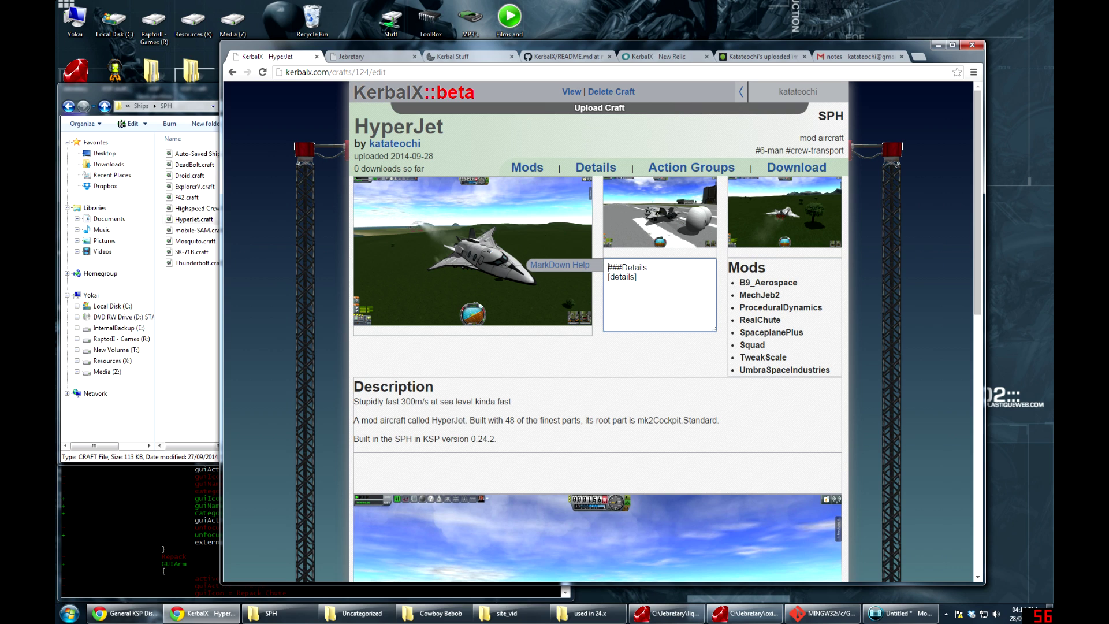
{"action": "left_click", "coordinate": [760, 296]}
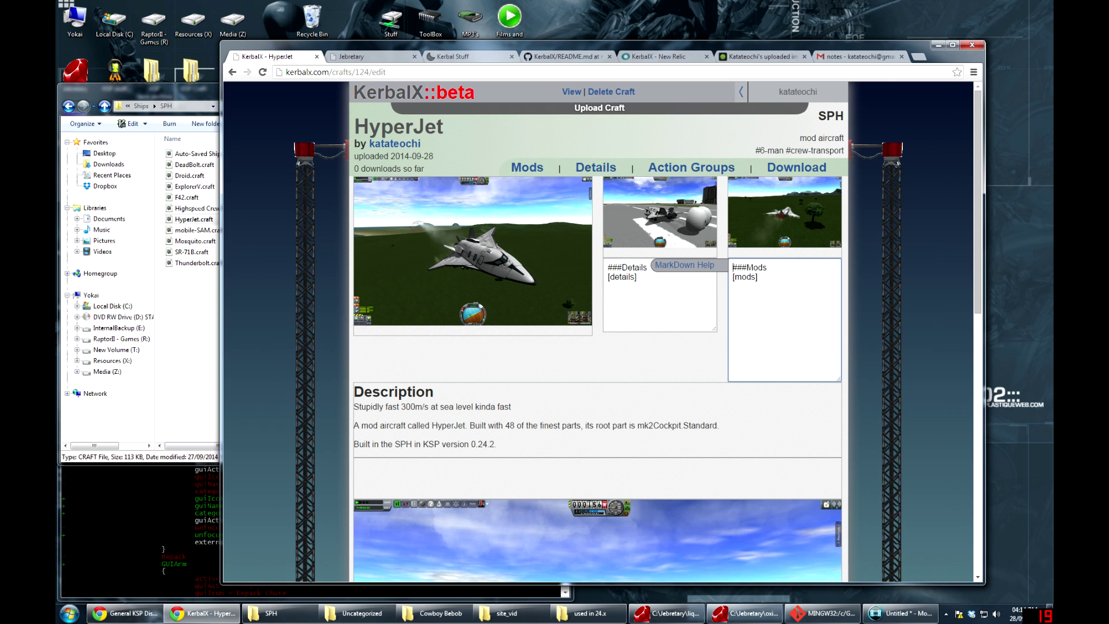
{"action": "left_click", "coordinate": [636, 277]}
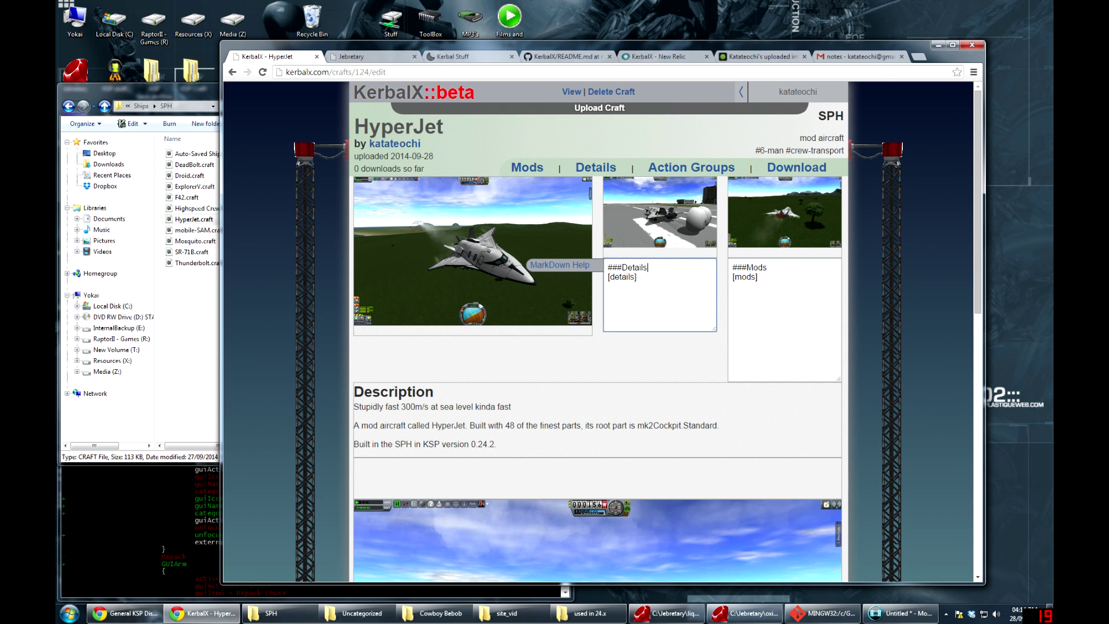
{"action": "left_click_drag", "start_coordinate": [648, 267], "coordinate": [607, 267]}
{"action": "left_click", "coordinate": [622, 268]}
{"action": "left_click_drag", "start_coordinate": [622, 268], "coordinate": [607, 276]}
{"action": "left_click", "coordinate": [619, 276]}
Render the Details and Mods boxes, then open the Description block's markdown
{"action": "left_click", "coordinate": [632, 354]}
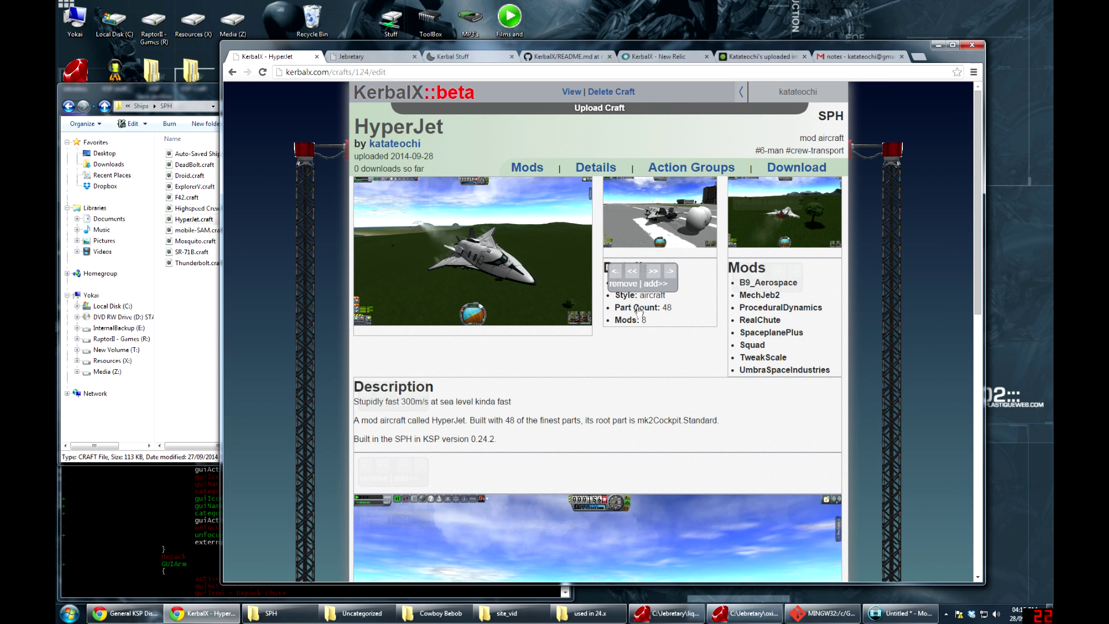
{"action": "left_click", "coordinate": [752, 289]}
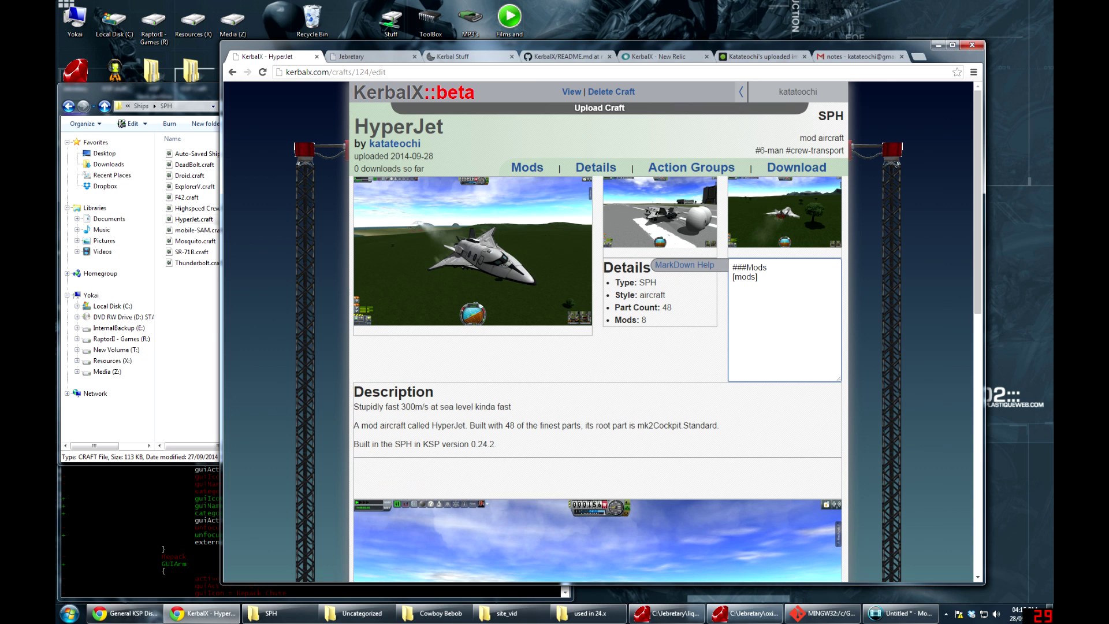
{"action": "left_click", "coordinate": [697, 353]}
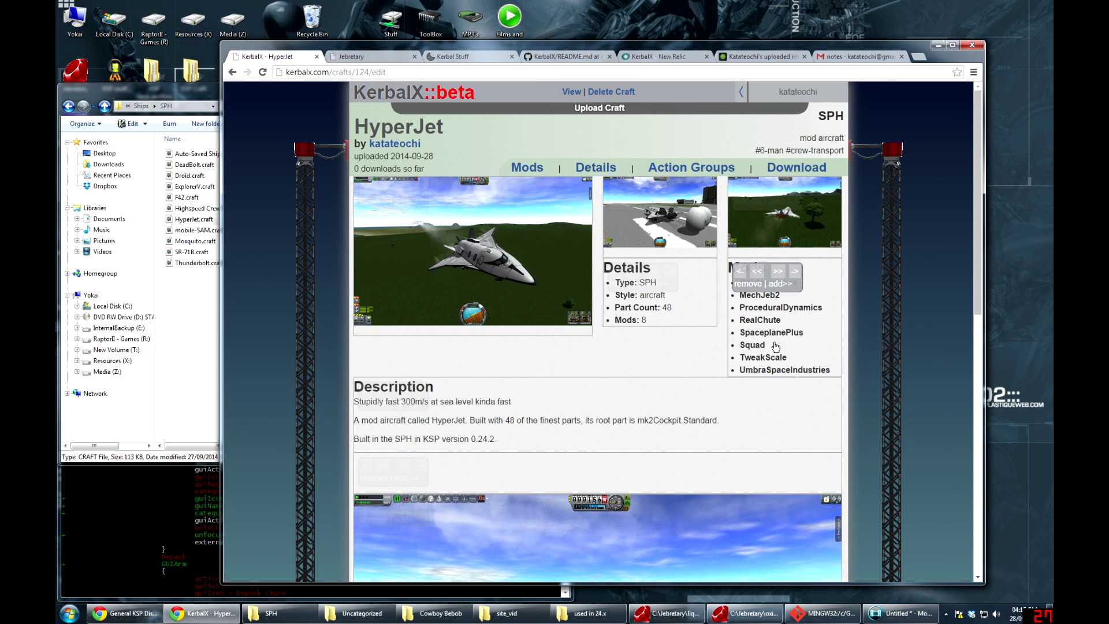
{"action": "left_click", "coordinate": [603, 405]}
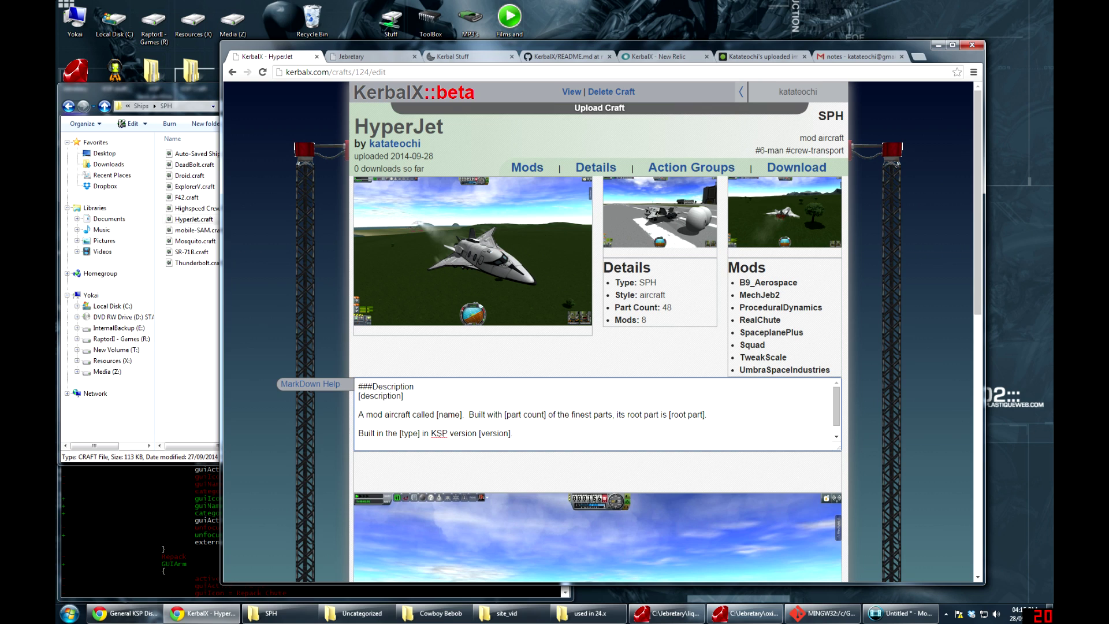
Look over the Description's [description] placeholder and template sentence, then render the description
{"action": "key", "text": "ctrl+shift+Left"}
{"action": "key", "text": "ctrl+shift+Left"}
{"action": "key", "text": "End"}
{"action": "key", "text": "Down"}
{"action": "key", "text": "Down"}
{"action": "key", "text": "Home"}
{"action": "key", "text": "ctrl+Right"}
{"action": "key", "text": "ctrl+shift+Right"}
{"action": "key", "text": "ctrl+shift+Right"}
{"action": "key", "text": "ctrl+shift+Right"}
{"action": "key", "text": "ctrl+shift+Right"}
{"action": "key", "text": "ctrl+shift+Right"}
{"action": "key", "text": "ctrl+shift+Right"}
{"action": "key", "text": "ctrl+shift+Right"}
{"action": "key", "text": "ctrl+shift+Right"}
{"action": "key", "text": "ctrl+shift+Right"}
{"action": "key", "text": "ctrl+shift+Right"}
{"action": "key", "text": "ctrl+shift+Right"}
{"action": "key", "text": "ctrl+shift+Right"}
{"action": "key", "text": "ctrl+shift+Right"}
{"action": "key", "text": "ctrl+shift+Right"}
{"action": "key", "text": "ctrl+shift+Right"}
{"action": "key", "text": "ctrl+shift+Right"}
{"action": "key", "text": "ctrl+shift+Right"}
{"action": "key", "text": "ctrl+shift+Right"}
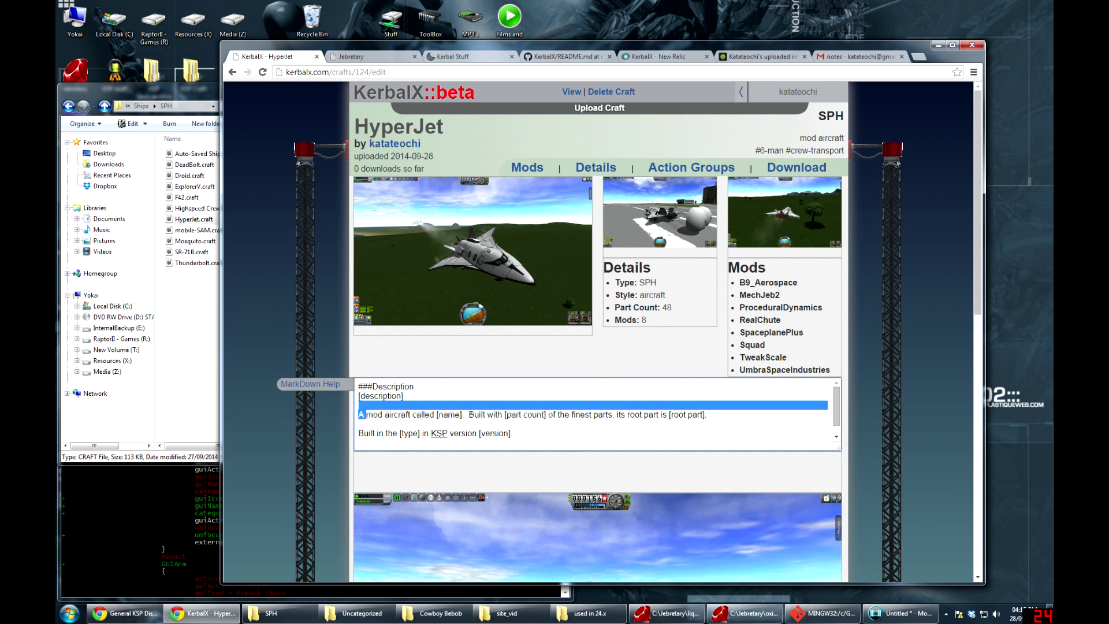
{"action": "key", "text": "Right"}
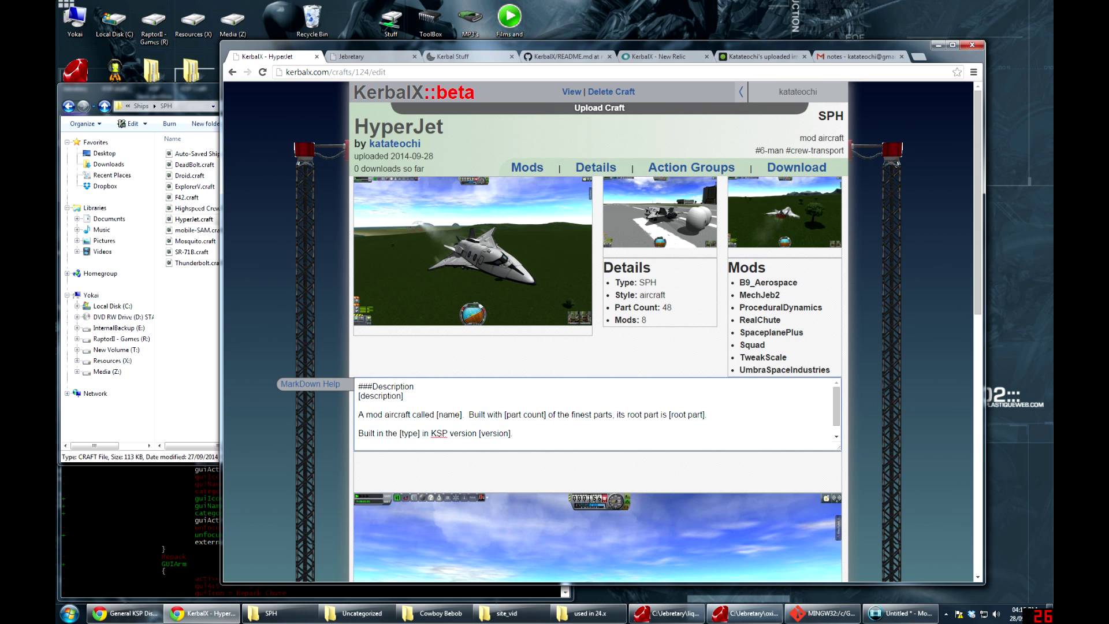
{"action": "left_click", "coordinate": [601, 377]}
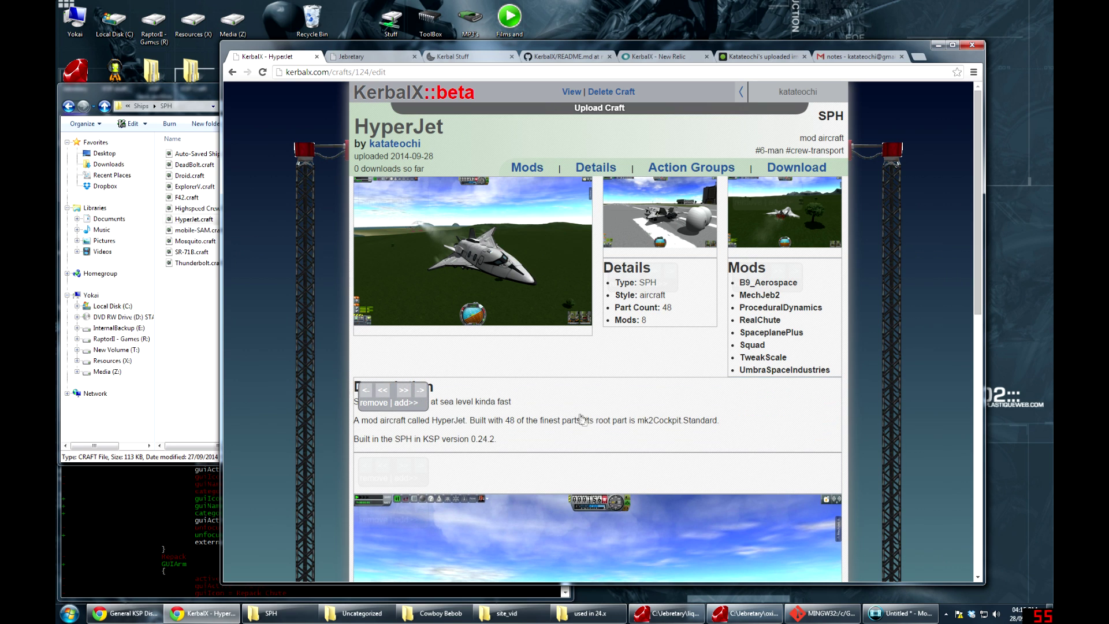
Delete the generated mod-aircraft paragraph and the [description] placeholder line
{"action": "left_click", "coordinate": [549, 425]}
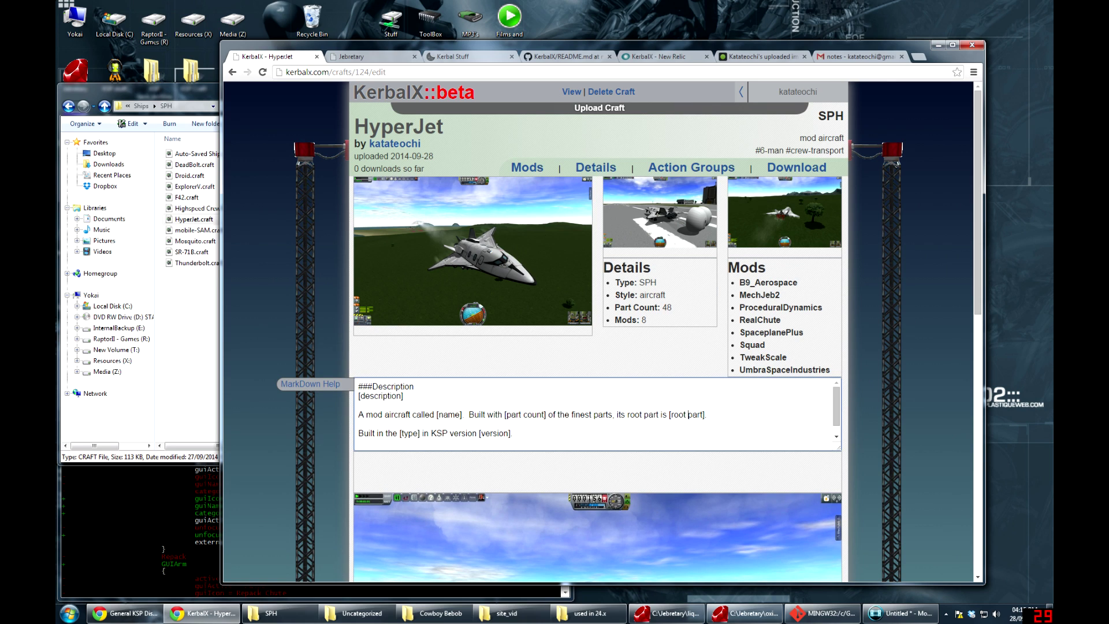
{"action": "left_click_drag", "start_coordinate": [358, 414], "coordinate": [512, 433]}
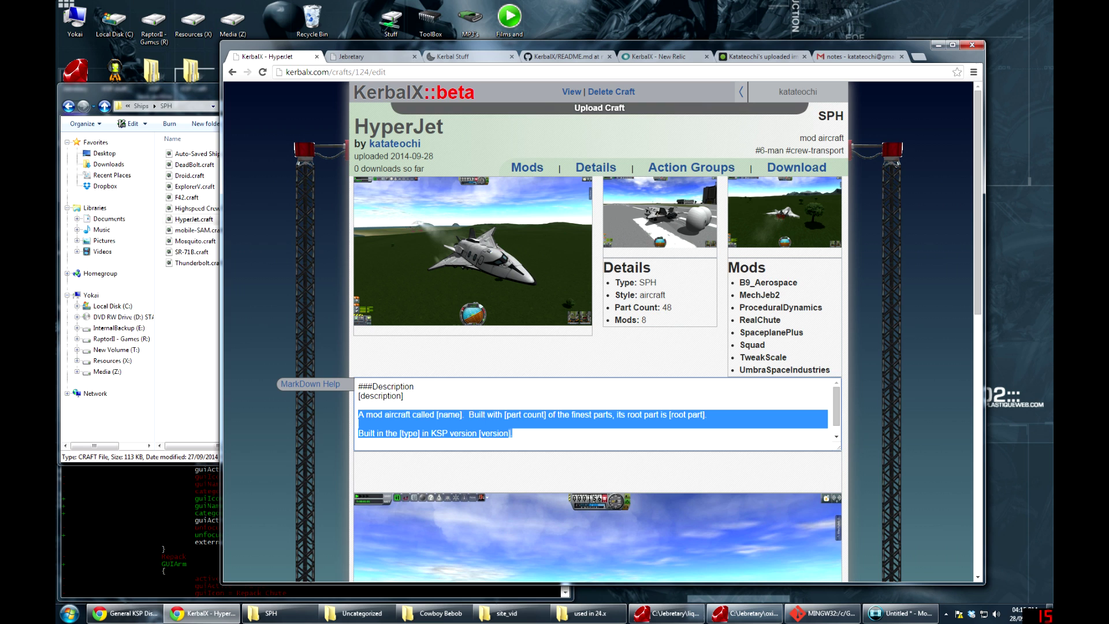
{"action": "key", "text": "BackSpace"}
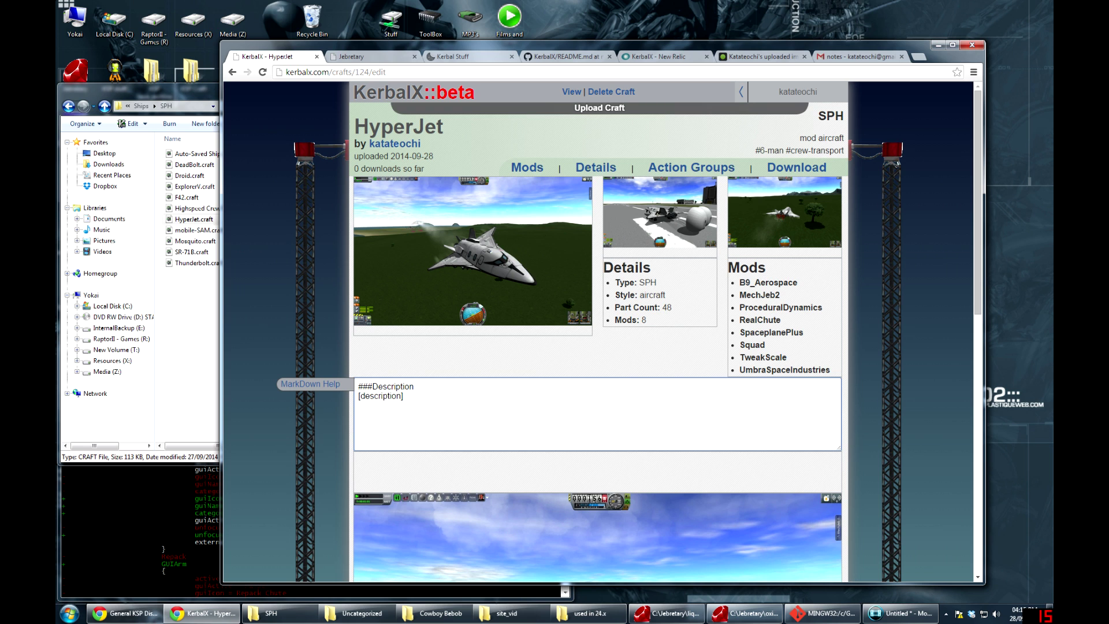
{"action": "left_click", "coordinate": [530, 366]}
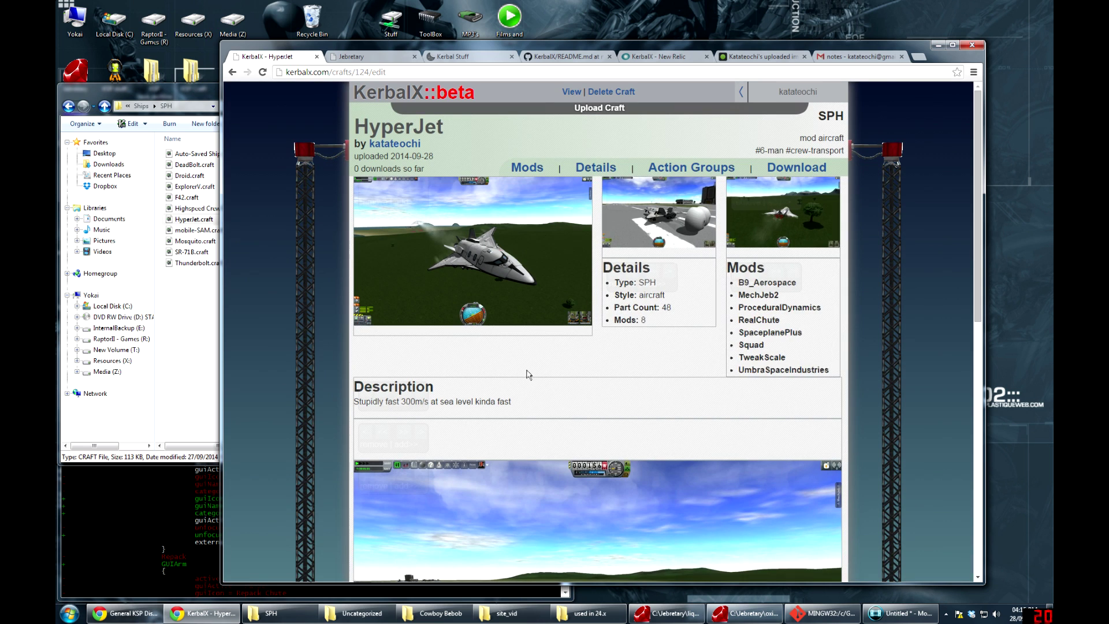
{"action": "mouse_move", "coordinate": [549, 404]}
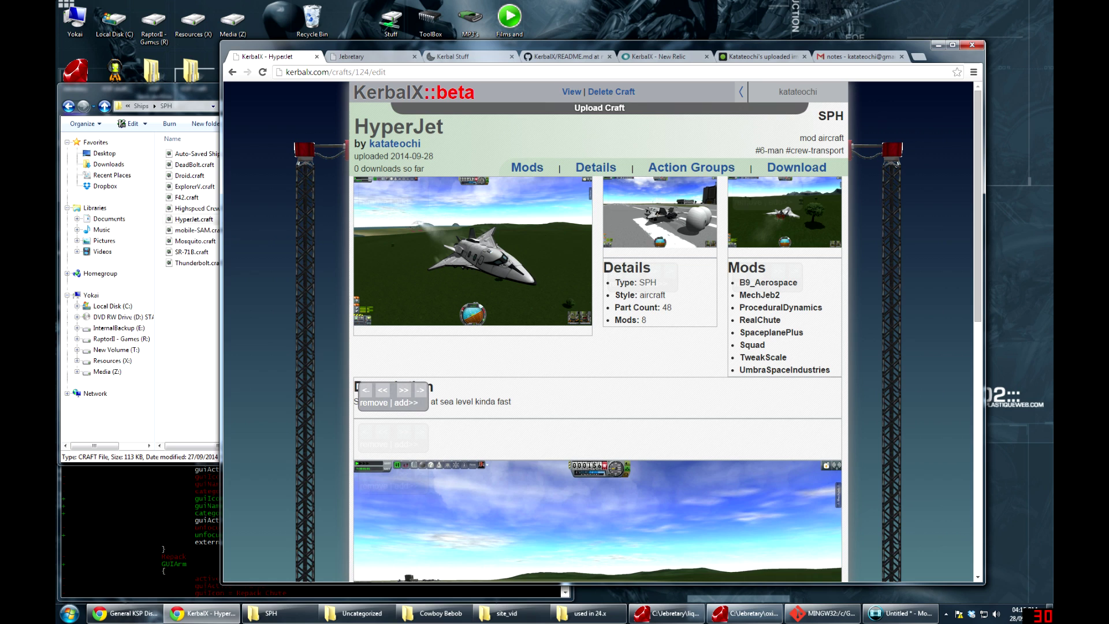
{"action": "left_click", "coordinate": [462, 403]}
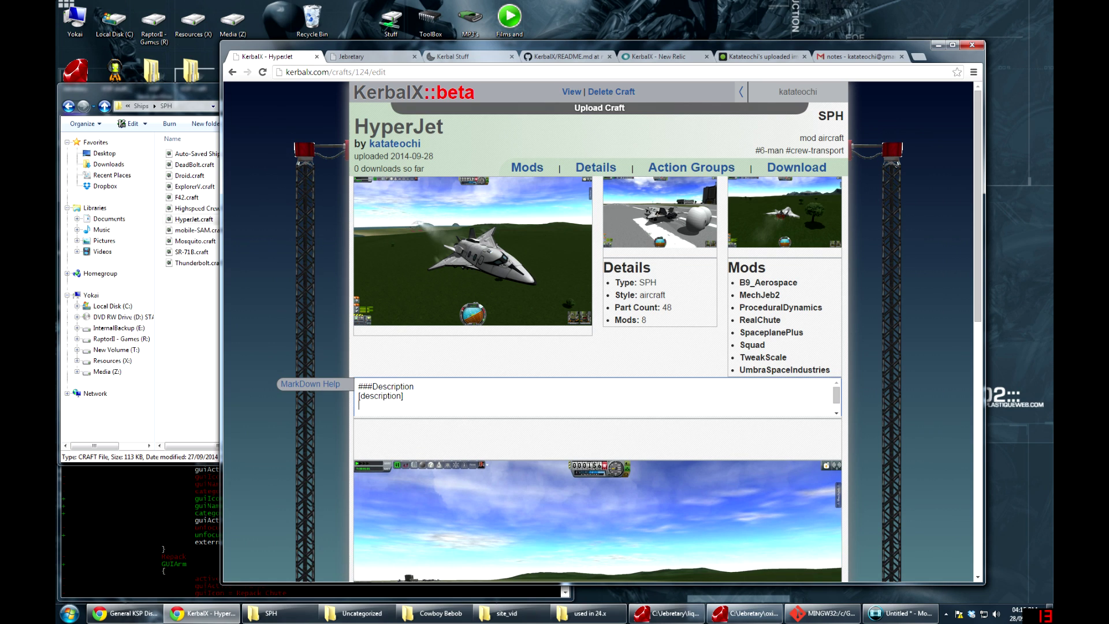
{"action": "key", "text": "shift+End"}
{"action": "key", "text": "Delete"}
{"action": "left_click", "coordinate": [310, 385]}
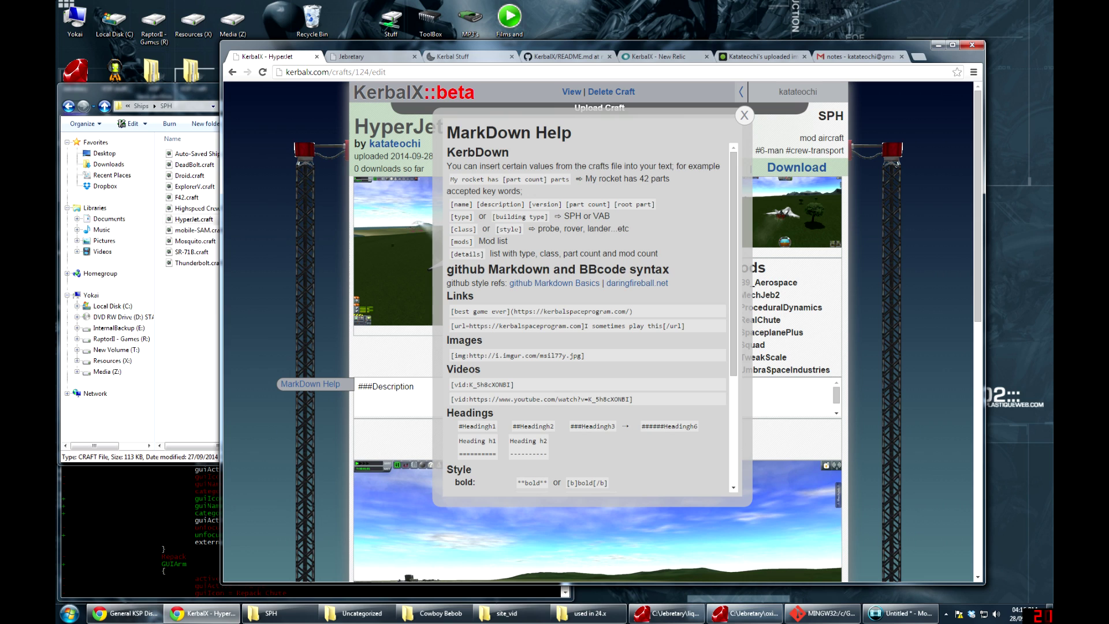
{"action": "left_click_drag", "start_coordinate": [451, 311], "coordinate": [633, 312]}
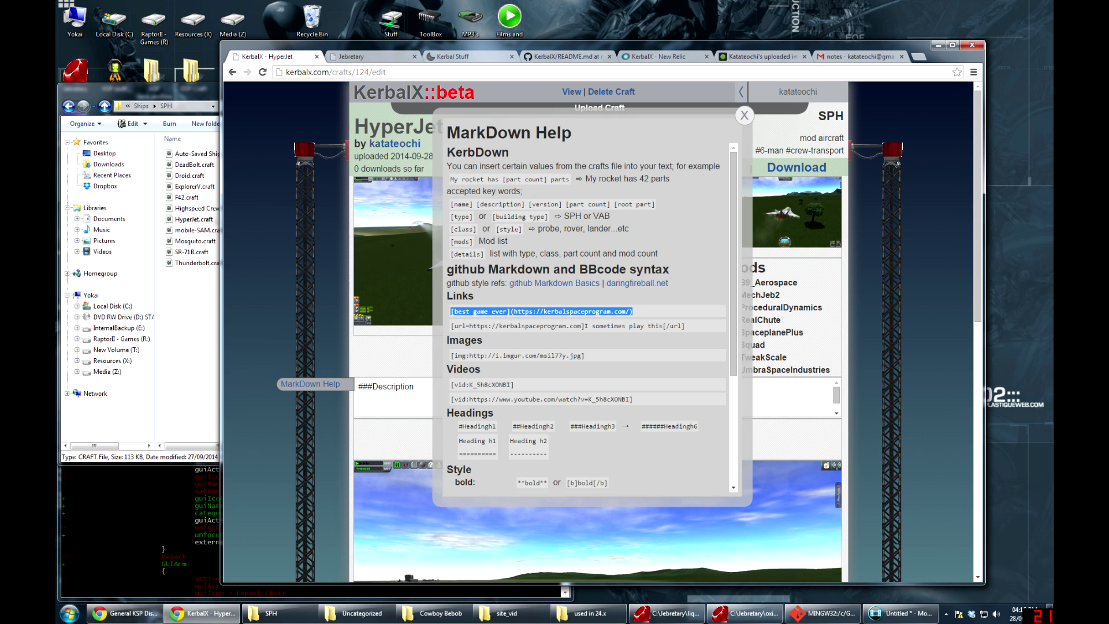
{"action": "left_click_drag", "start_coordinate": [452, 326], "coordinate": [667, 325]}
{"action": "left_click", "coordinate": [629, 335]}
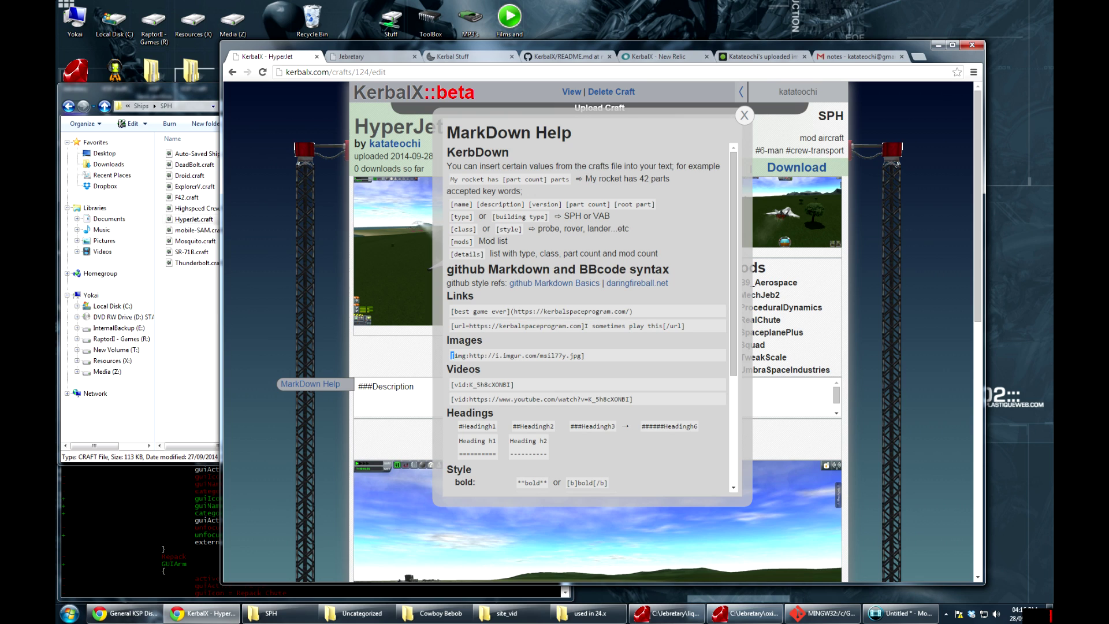
{"action": "left_click_drag", "start_coordinate": [452, 356], "coordinate": [584, 356]}
{"action": "left_click", "coordinate": [584, 356]}
{"action": "mouse_move", "coordinate": [659, 325]}
{"action": "left_mouse_down"}
{"action": "mouse_move", "coordinate": [684, 326]}
{"action": "mouse_move", "coordinate": [663, 325]}
{"action": "left_mouse_up"}
{"action": "left_click_drag", "start_coordinate": [469, 355], "coordinate": [573, 355]}
{"action": "left_click", "coordinate": [575, 355]}
{"action": "left_click_drag", "start_coordinate": [512, 384], "coordinate": [450, 399]}
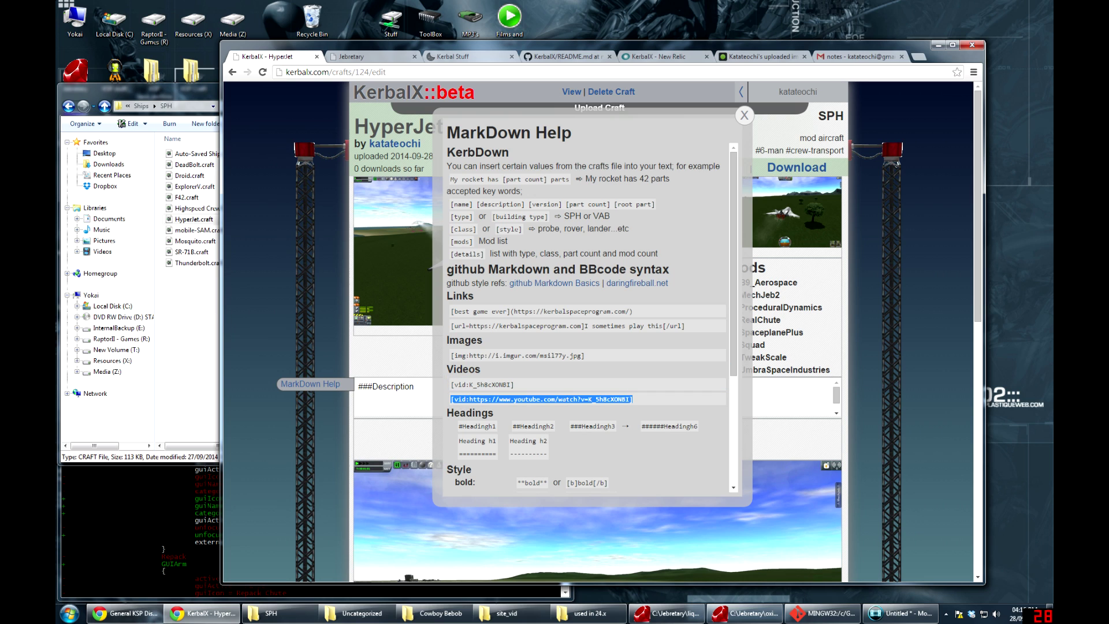
{"action": "left_click_drag", "start_coordinate": [465, 385], "coordinate": [502, 385]}
{"action": "left_click", "coordinate": [503, 385]}
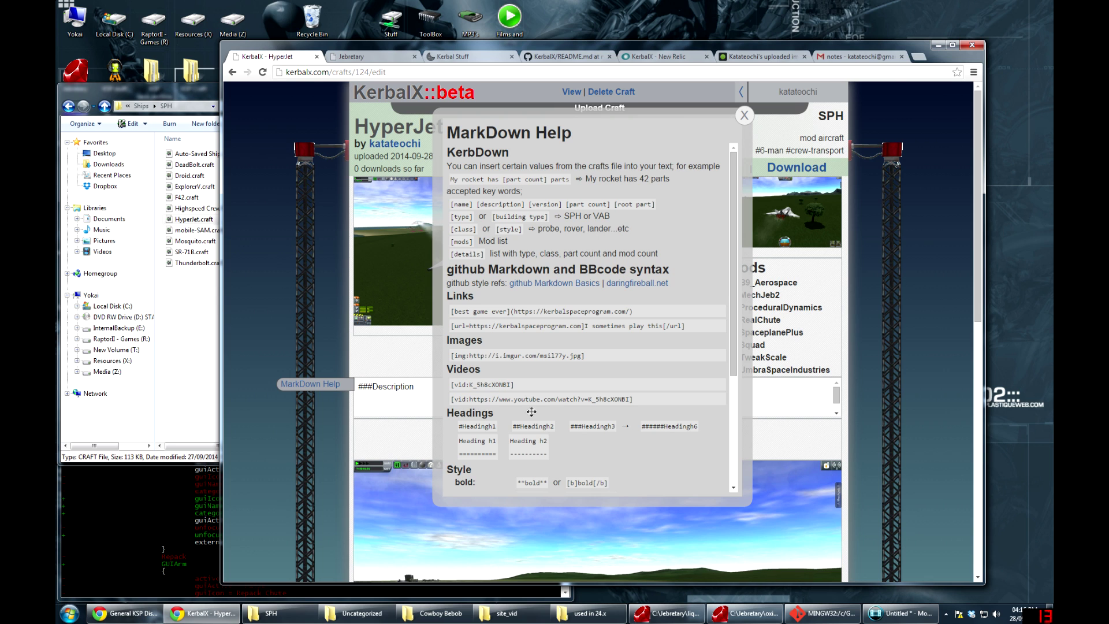
{"action": "middle_click", "coordinate": [520, 243]}
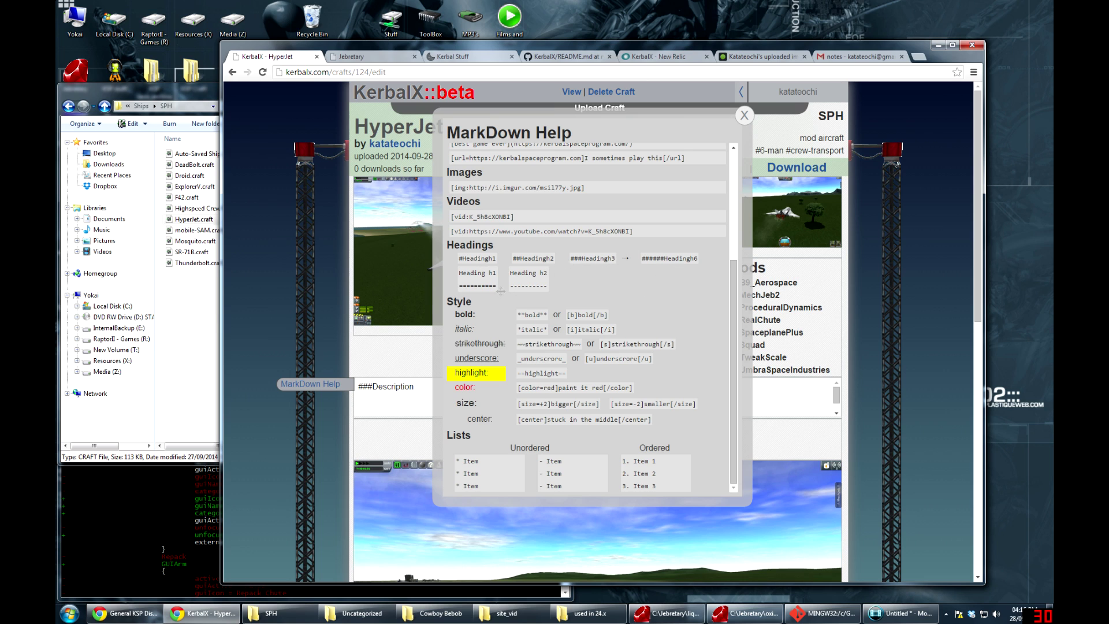
{"action": "scroll", "coordinate": [498, 312], "scroll_direction": "down", "scroll_amount": 1}
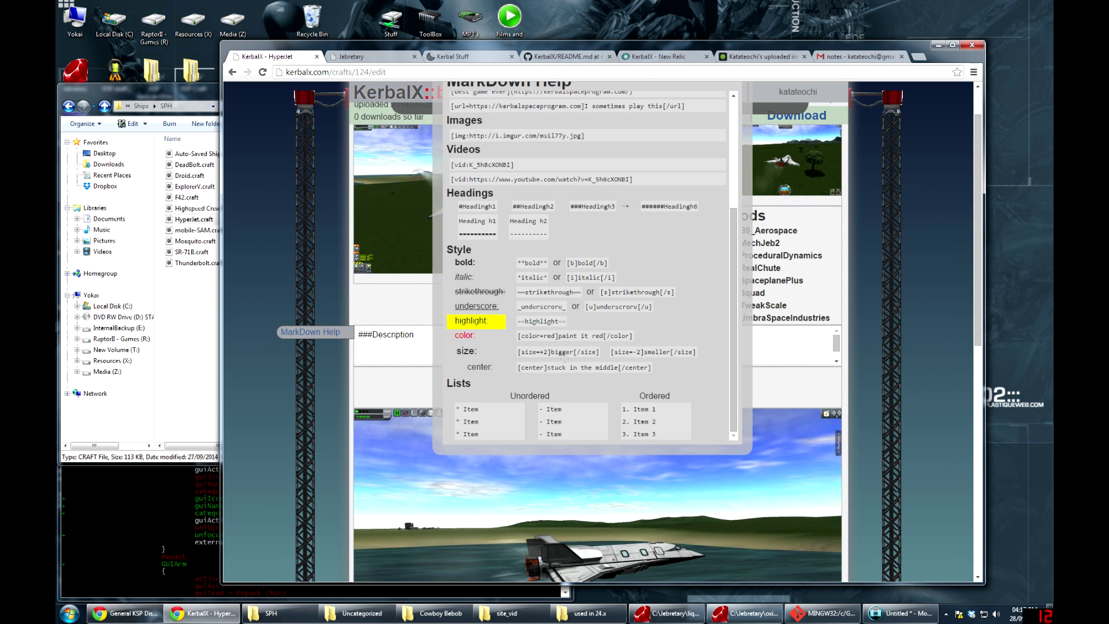
{"action": "scroll", "coordinate": [636, 231], "scroll_direction": "up", "scroll_amount": 5}
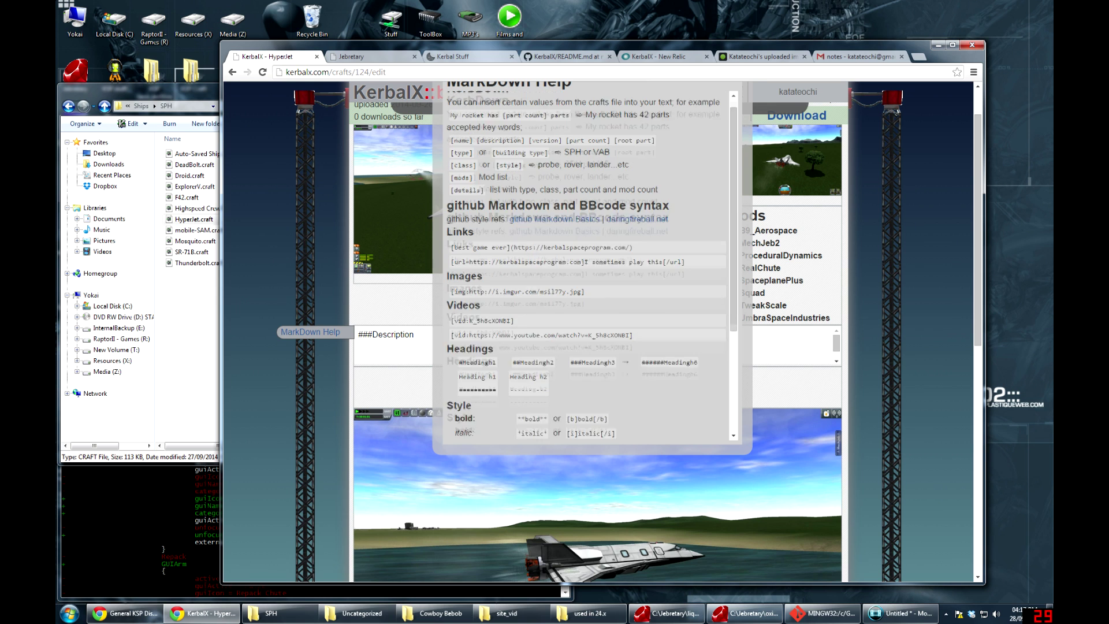
{"action": "left_click", "coordinate": [744, 117]}
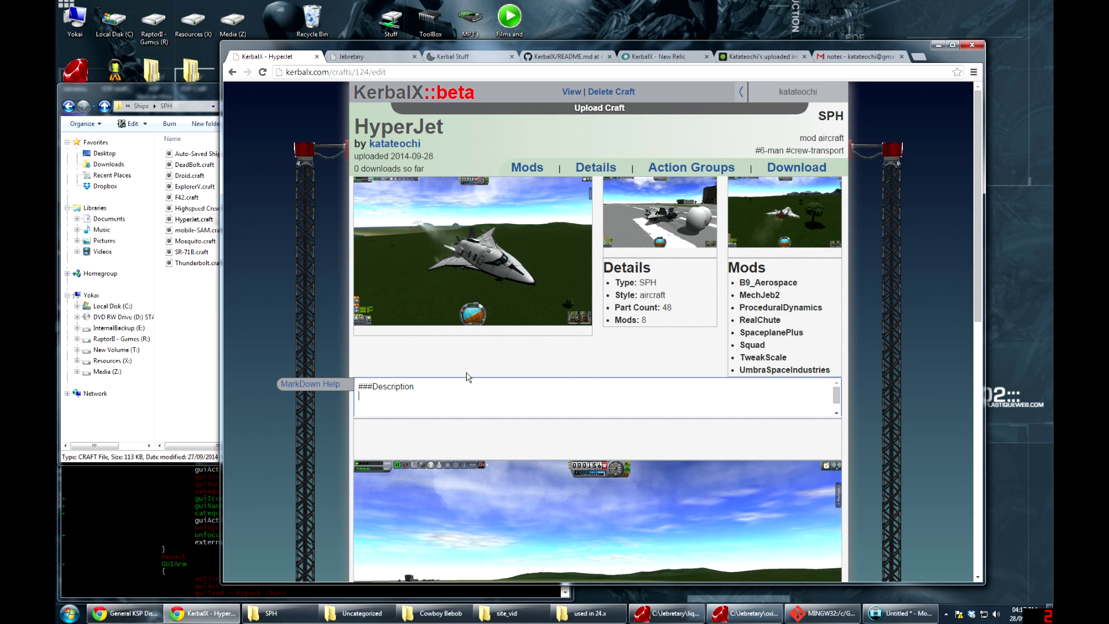
Enter 'A *very* fast craft, 370ms at sea level' as the description and save it
{"action": "type", "text": "ery* fast craft, 370ms at sea level"}
{"action": "key", "text": "Return"}
{"action": "left_click", "coordinate": [561, 359]}
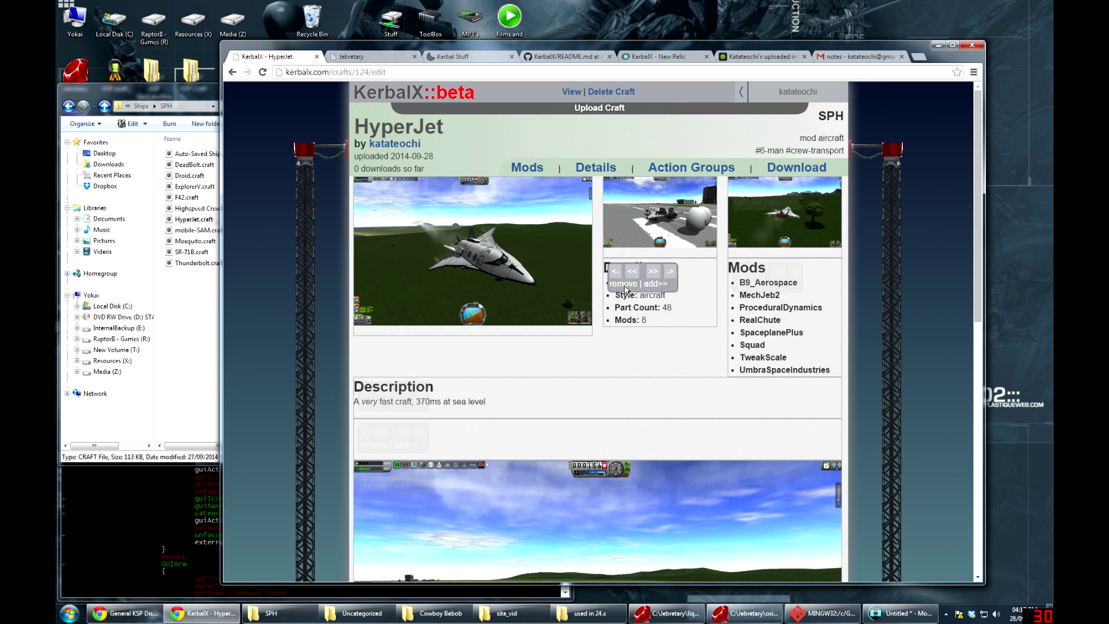
Remove the Details box, move Mods below the description, and resize the main screenshot
{"action": "left_click", "coordinate": [624, 284]}
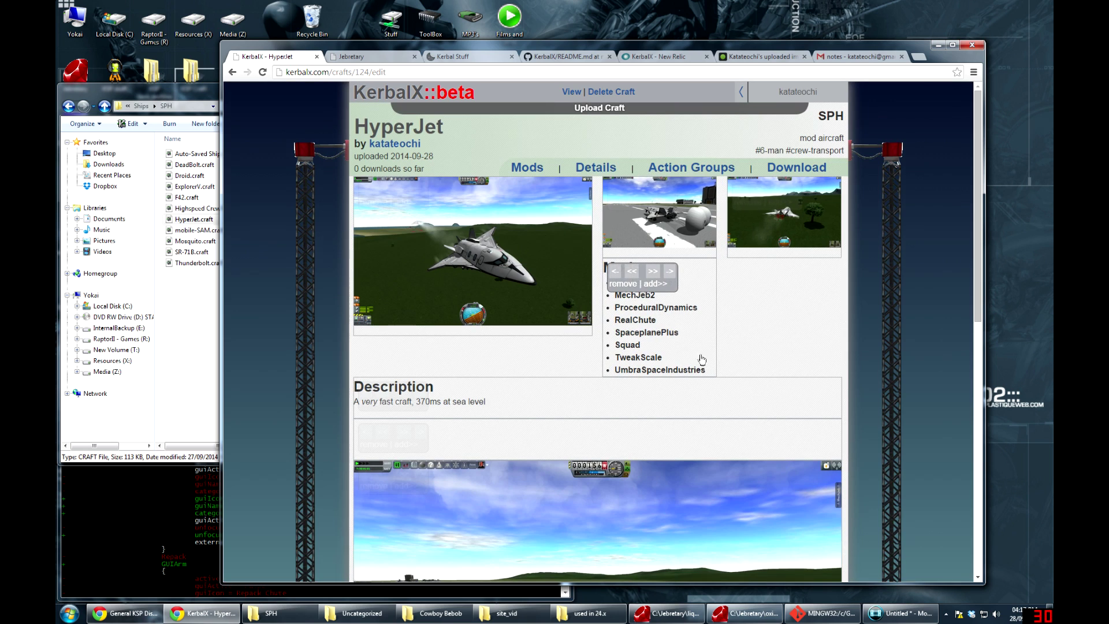
{"action": "left_click", "coordinate": [669, 275]}
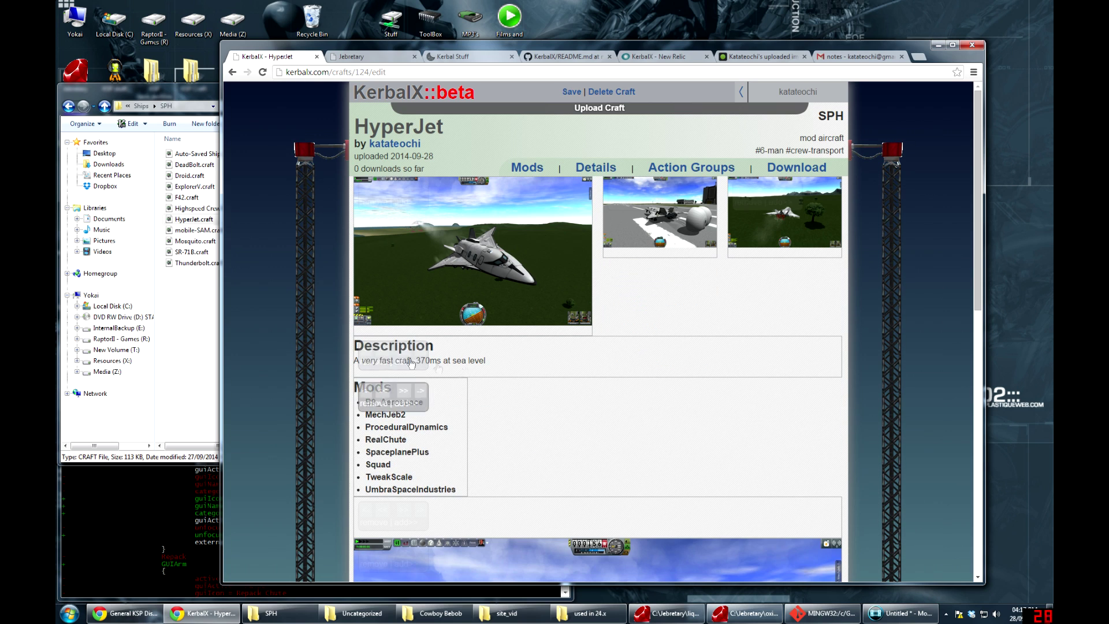
{"action": "mouse_move", "coordinate": [508, 192]}
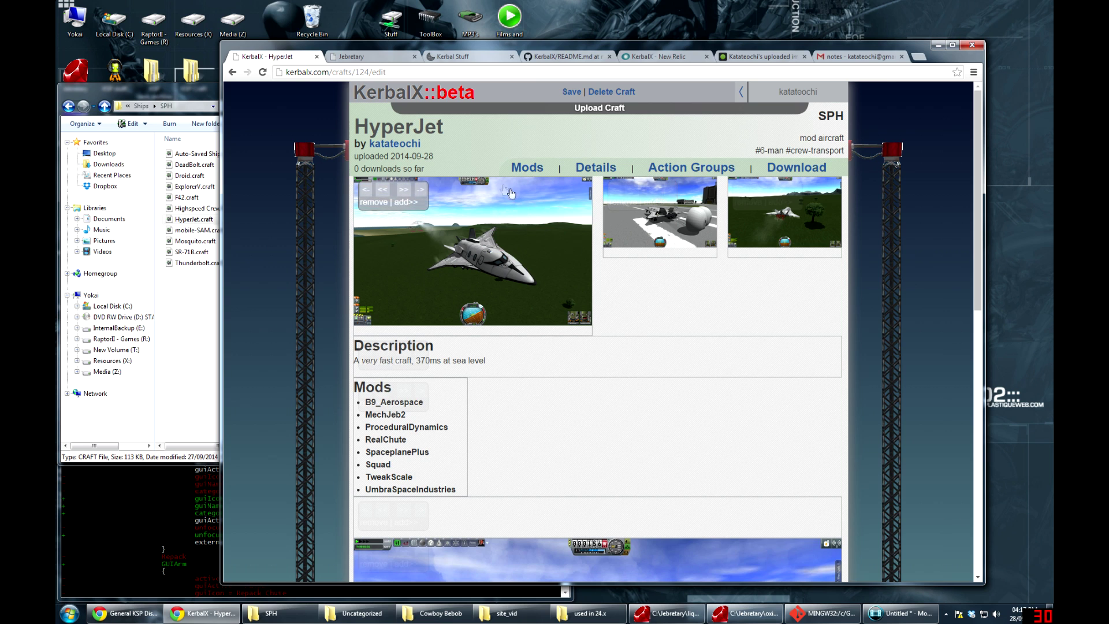
{"action": "left_click", "coordinate": [406, 190]}
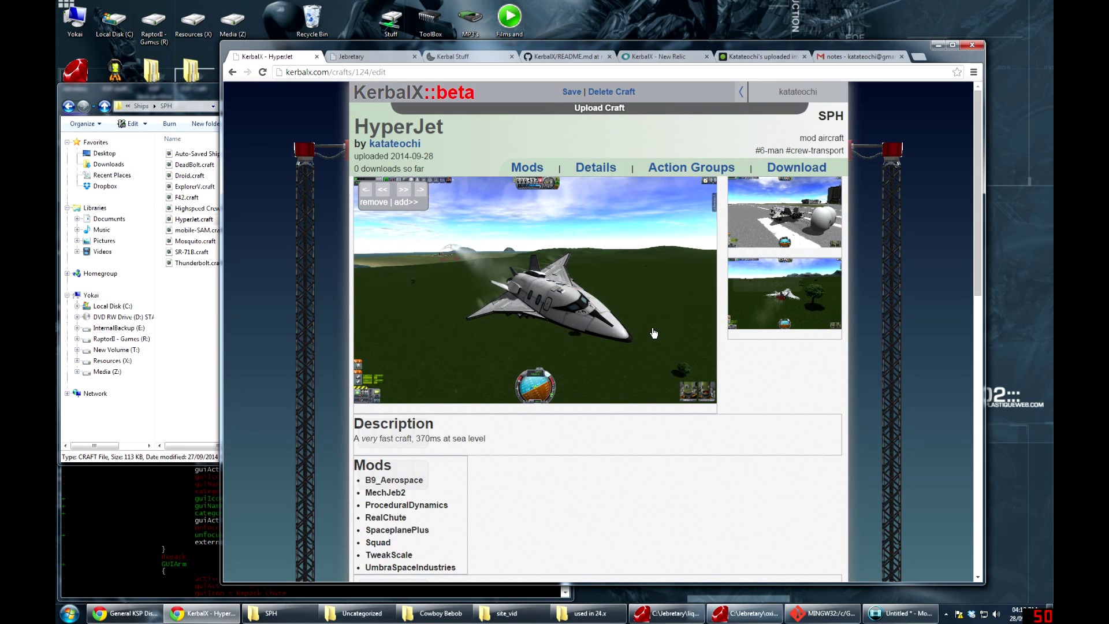
{"action": "left_click", "coordinate": [382, 193]}
Enlarge both thumbnail screenshots and save the HyperJet page layout
{"action": "left_click", "coordinate": [733, 196]}
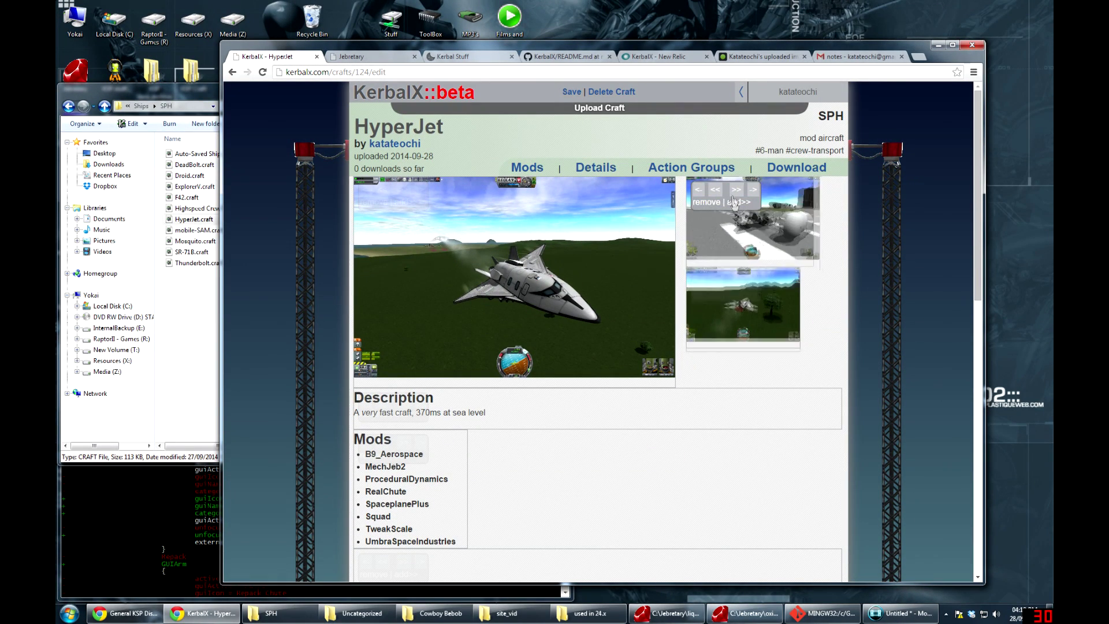
{"action": "left_click", "coordinate": [735, 299]}
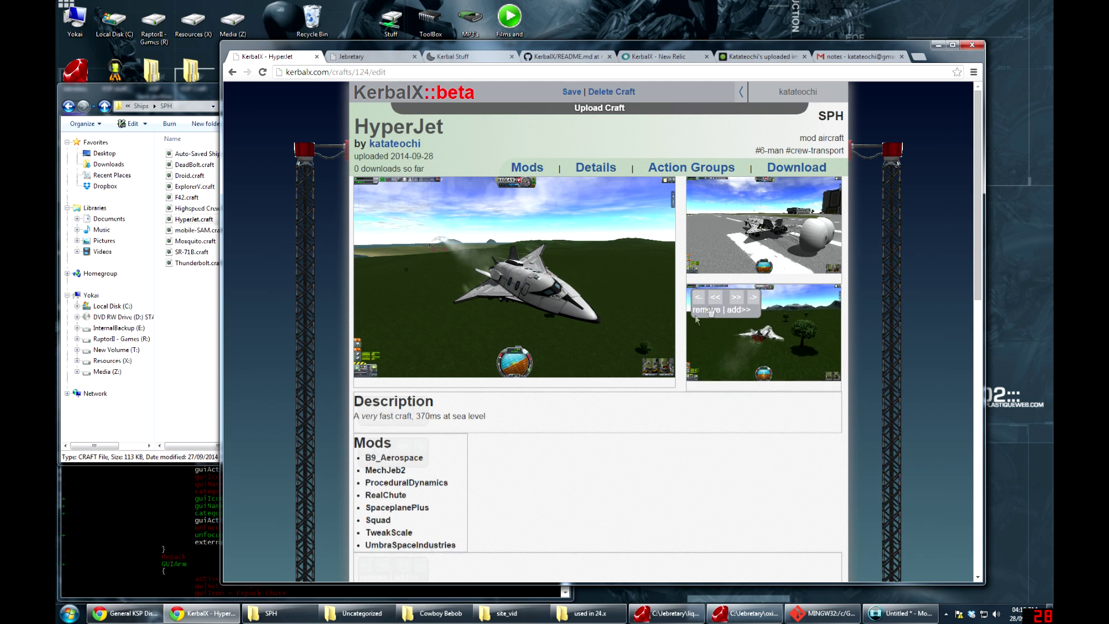
{"action": "scroll", "coordinate": [640, 361], "scroll_direction": "down", "scroll_amount": 3}
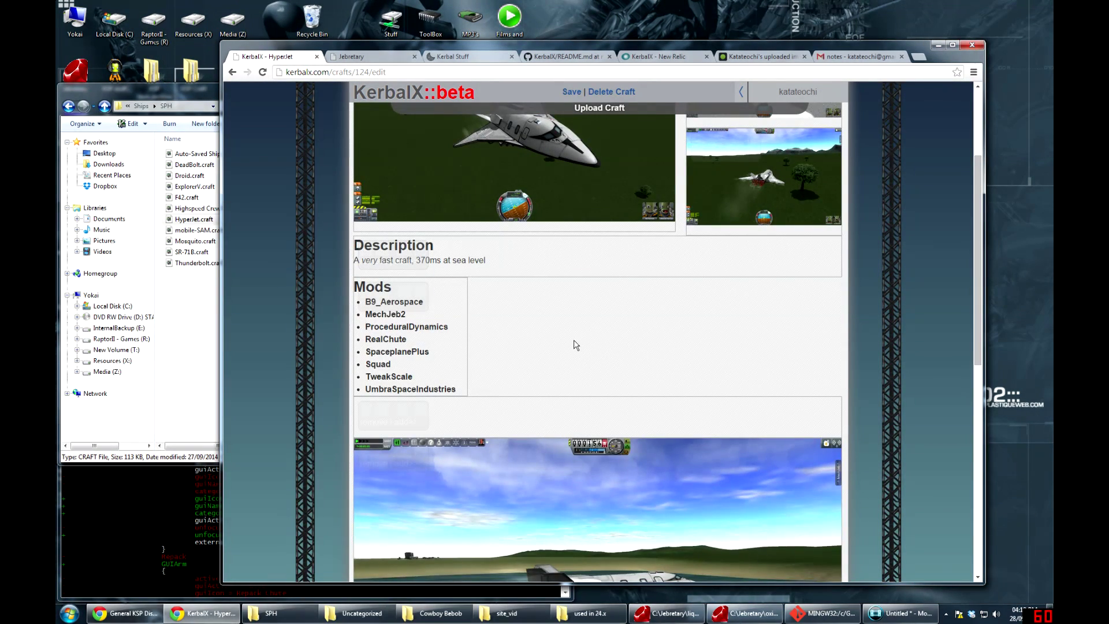
{"action": "key", "text": "ctrl+s"}
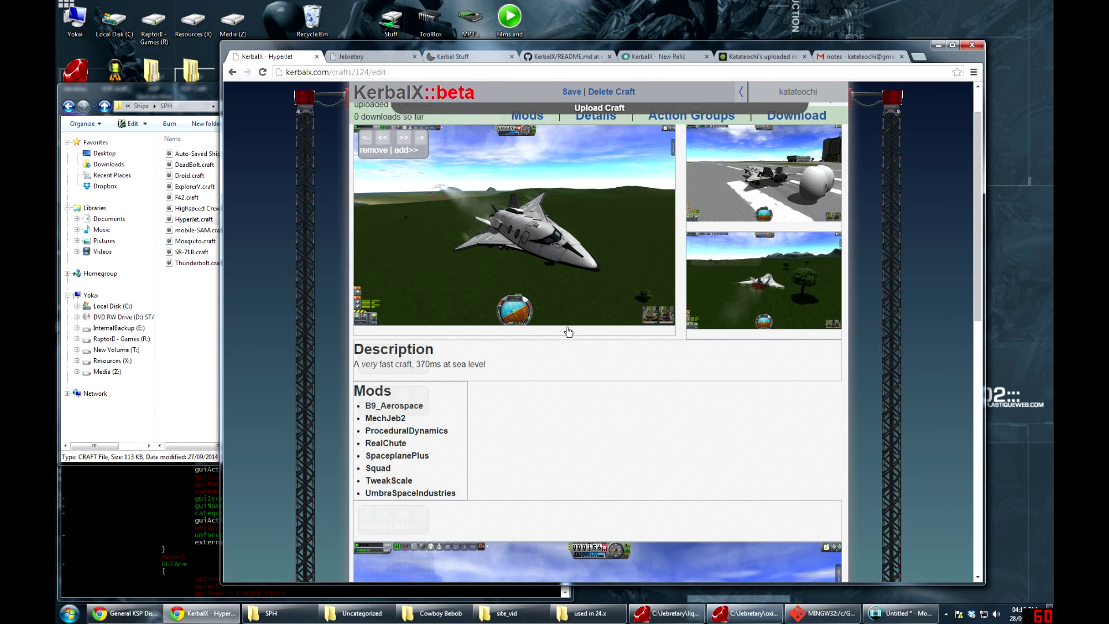
{"action": "scroll", "coordinate": [569, 331], "scroll_direction": "down", "scroll_amount": 1}
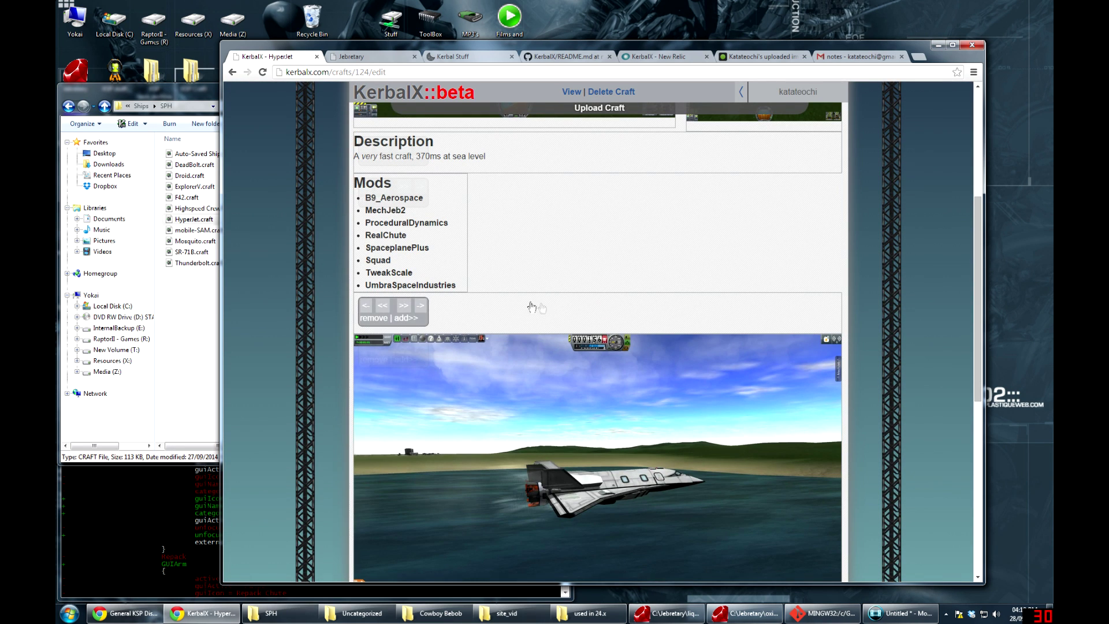
Delete the empty new_line section below the Mods list
{"action": "left_click", "coordinate": [358, 301]}
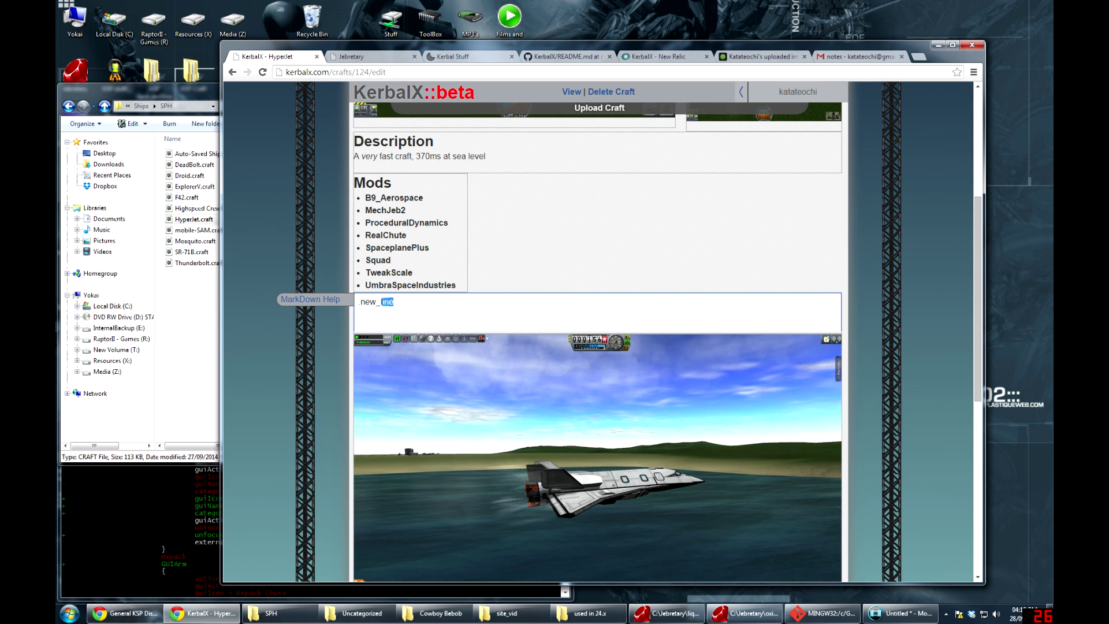
{"action": "key", "text": "shift+Home"}
{"action": "left_click", "coordinate": [534, 282]}
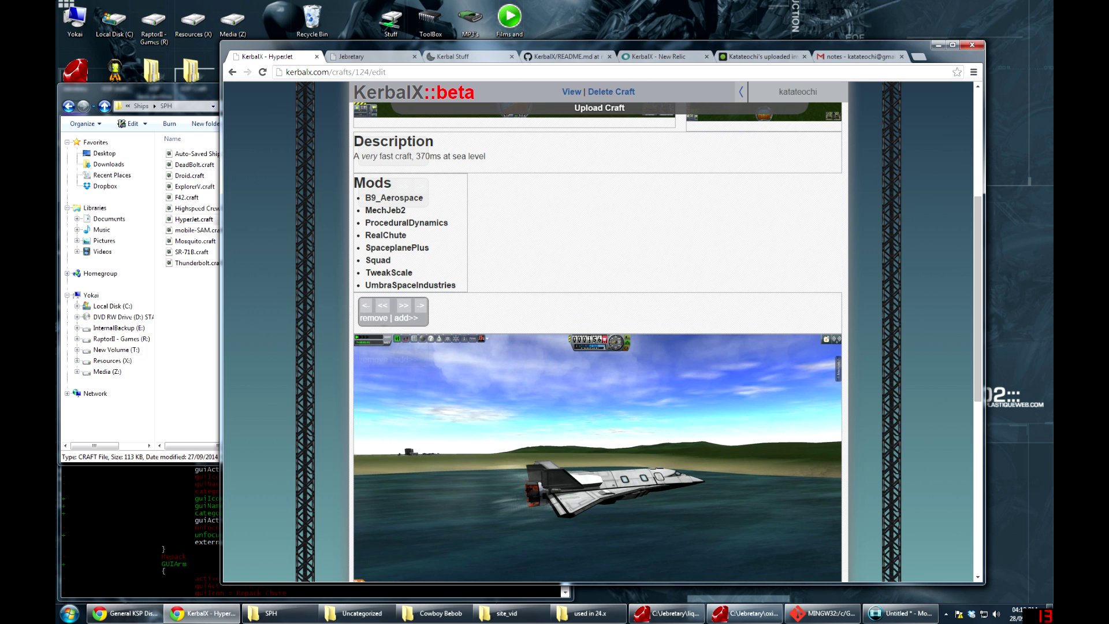
{"action": "left_click", "coordinate": [371, 319]}
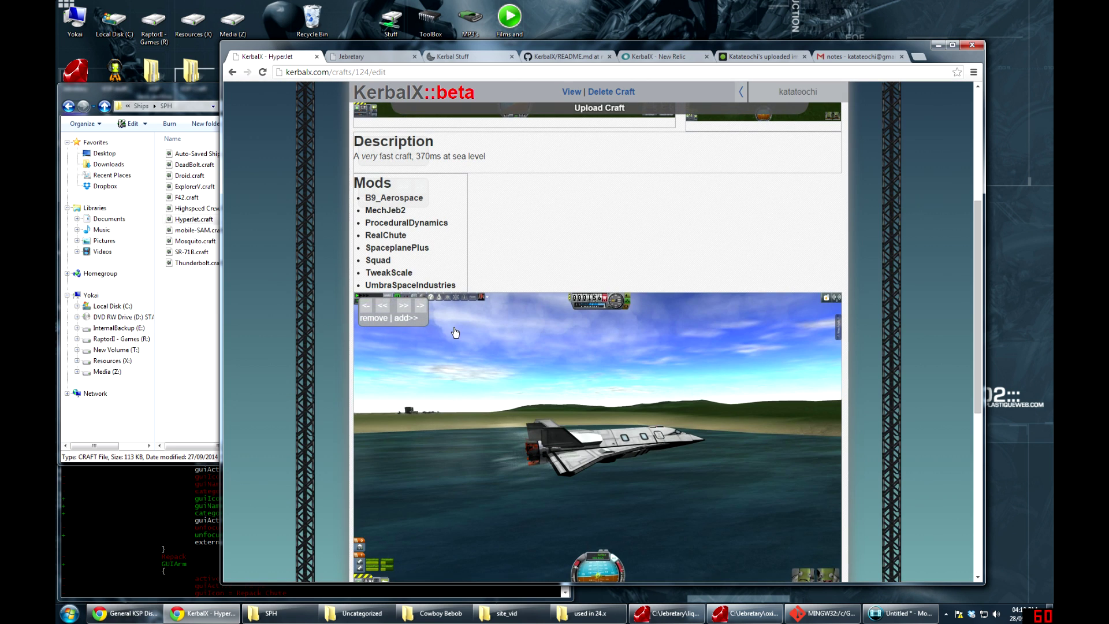
Place the game screenshot beside the Mods list and save the layout
{"action": "left_click", "coordinate": [378, 306]}
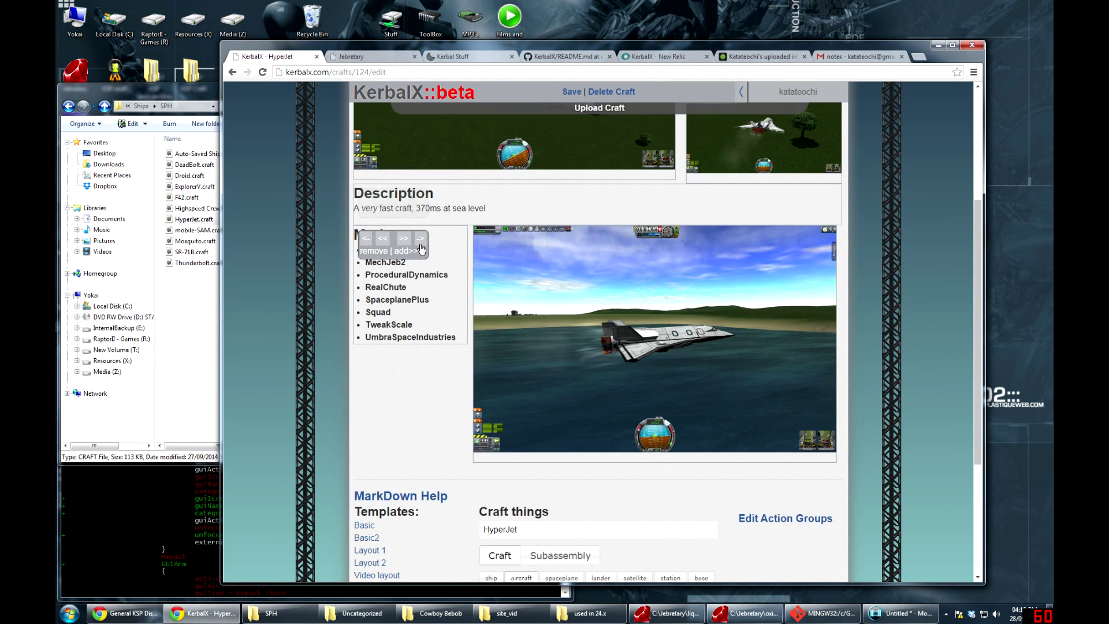
{"action": "left_click", "coordinate": [421, 244]}
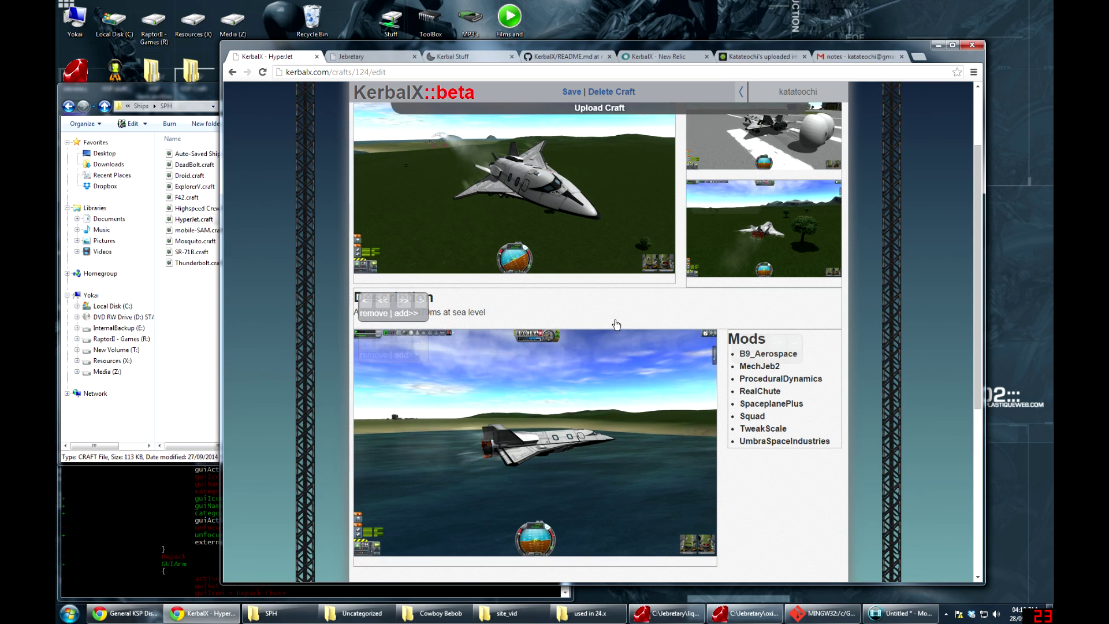
{"action": "scroll", "coordinate": [614, 324], "scroll_direction": "down", "scroll_amount": 3}
{"action": "key", "text": "ctrl+s"}
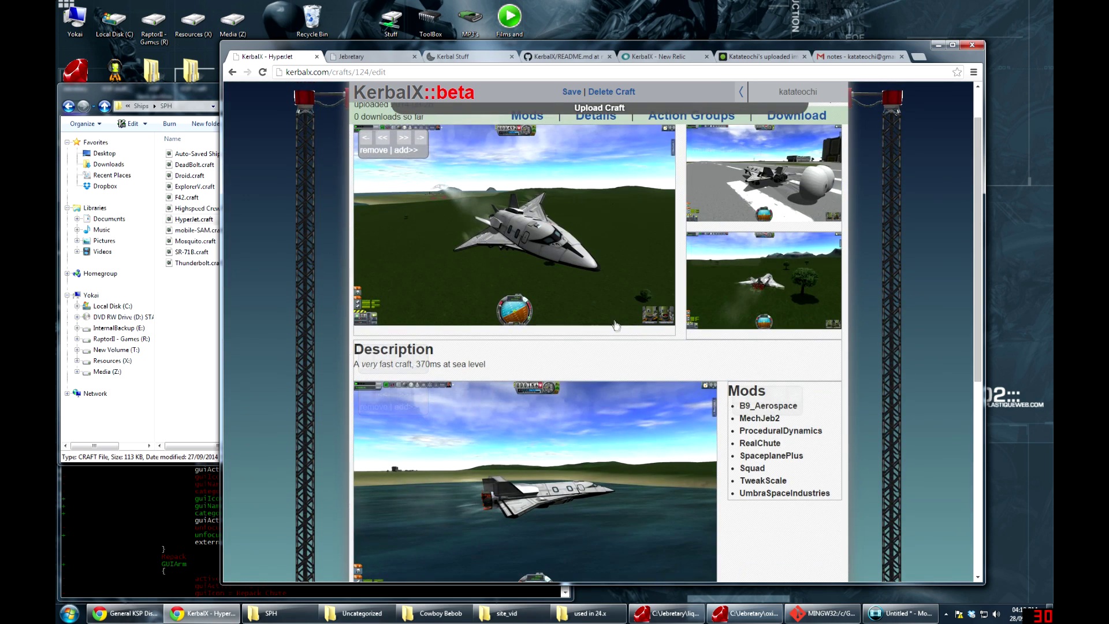
{"action": "scroll", "coordinate": [616, 346], "scroll_direction": "up", "scroll_amount": 1}
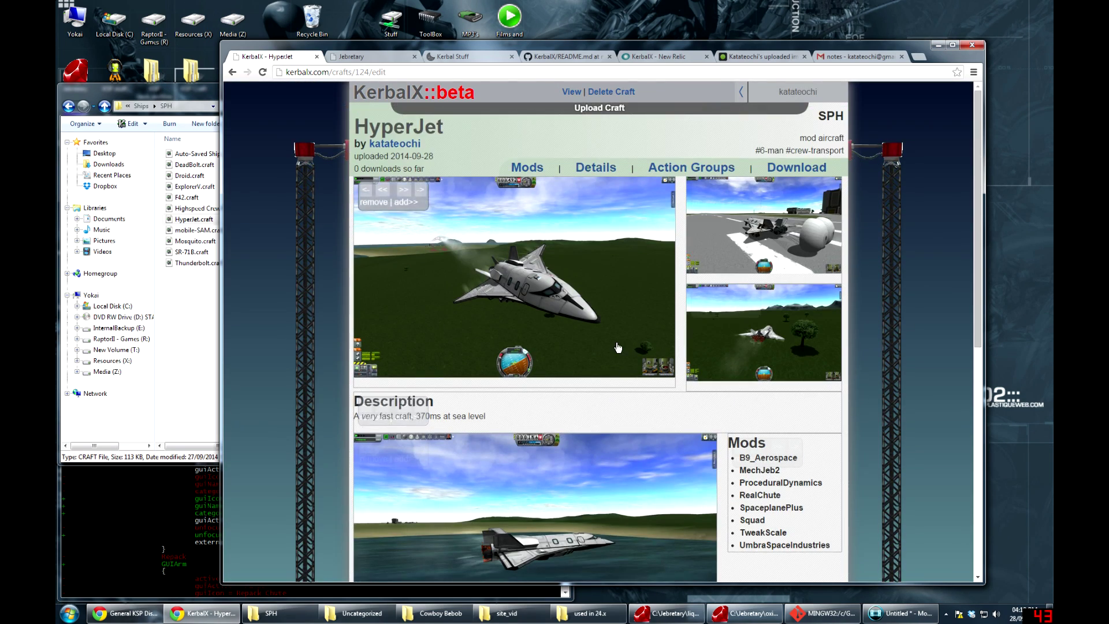
View and scroll through HyperJet's public craft page
{"action": "left_click", "coordinate": [571, 93]}
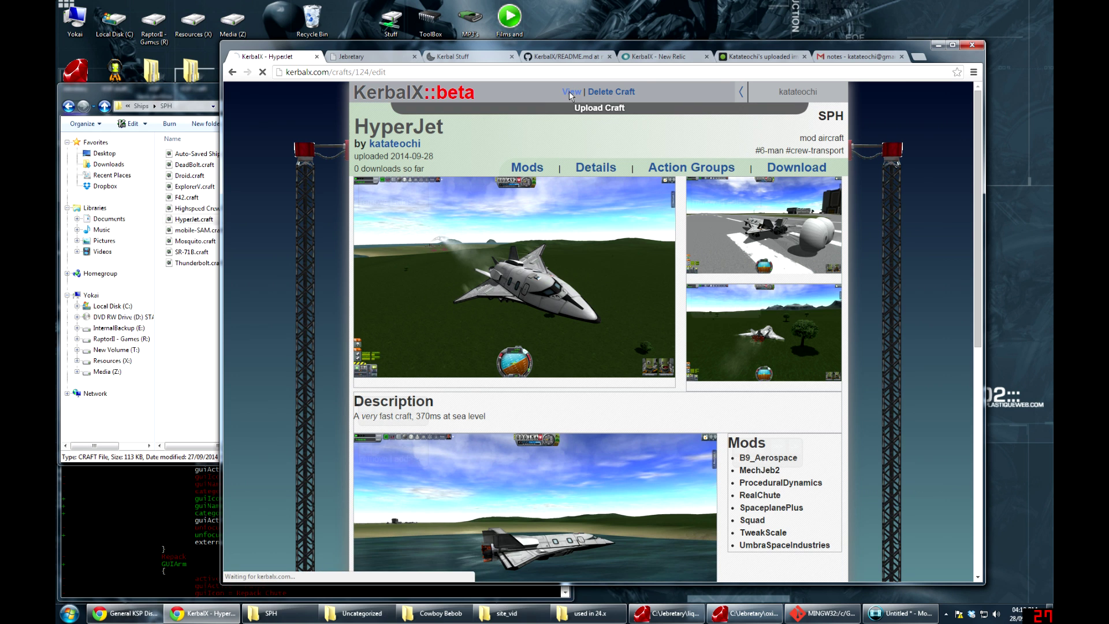
{"action": "scroll", "coordinate": [604, 320], "scroll_direction": "down", "scroll_amount": 3}
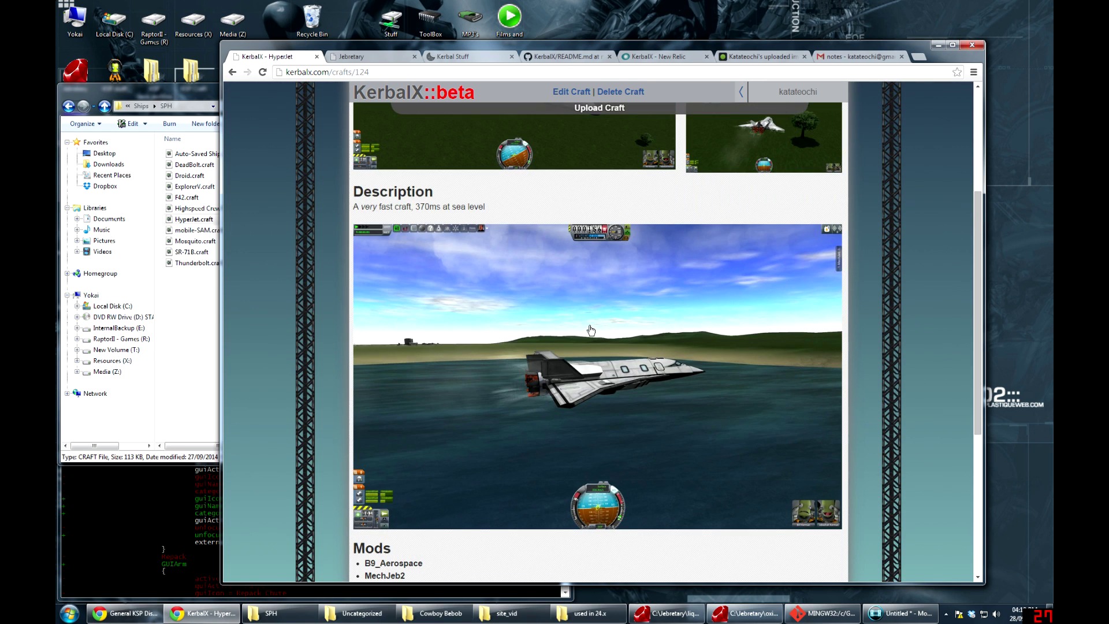
{"action": "scroll", "coordinate": [591, 331], "scroll_direction": "down", "scroll_amount": 3}
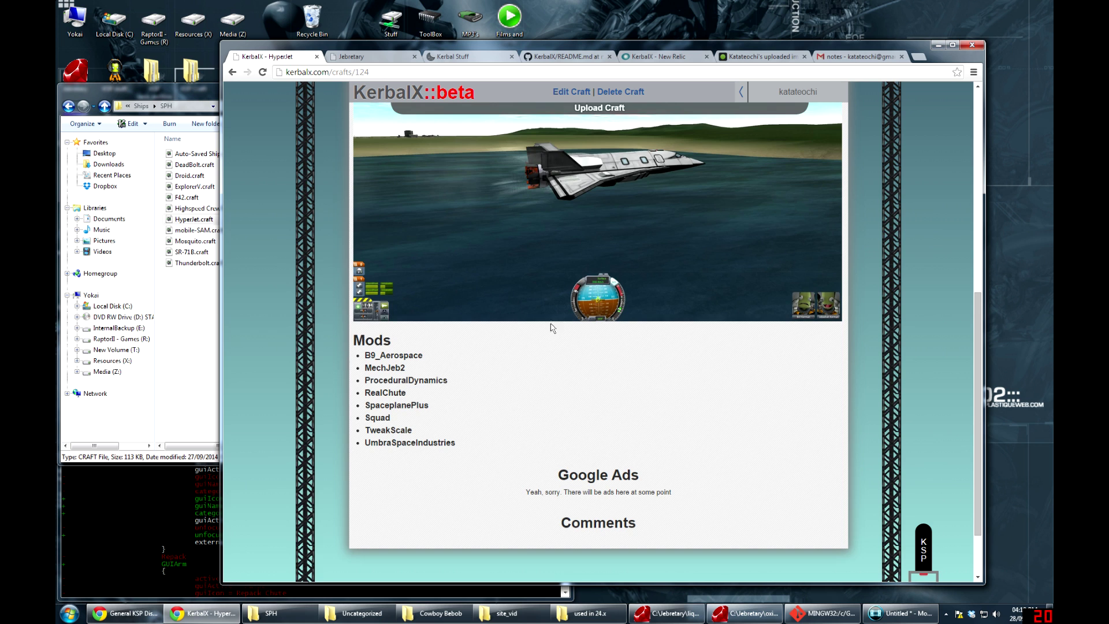
{"action": "scroll", "coordinate": [551, 328], "scroll_direction": "up", "scroll_amount": 4}
Return to editing, save the craft edits, and view the page as others see it
{"action": "left_click", "coordinate": [588, 222]}
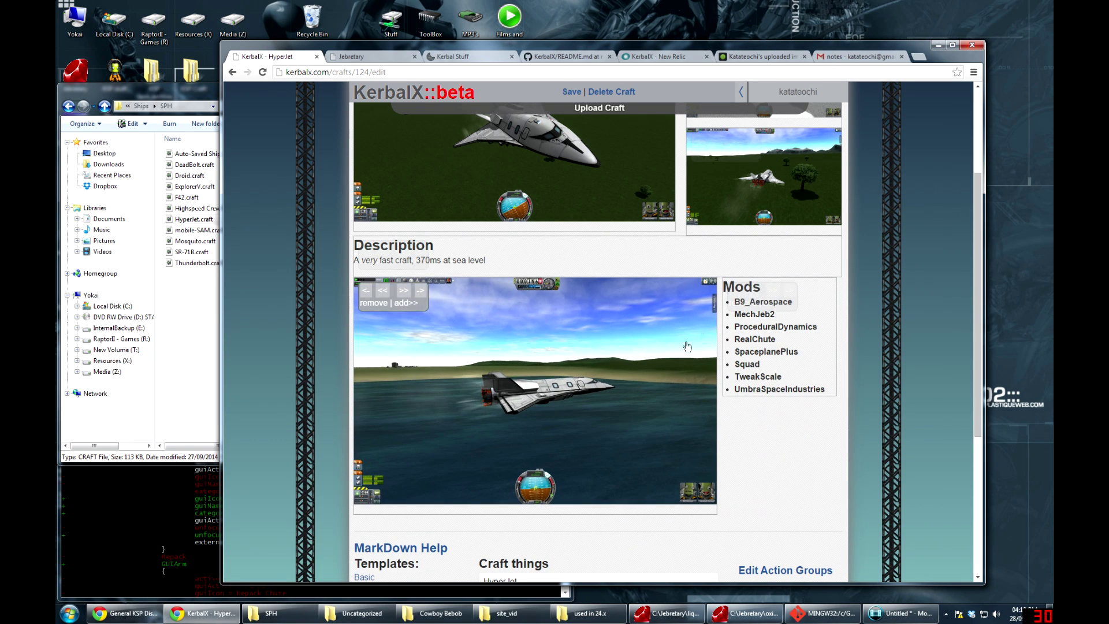
{"action": "key", "text": "ctrl+s"}
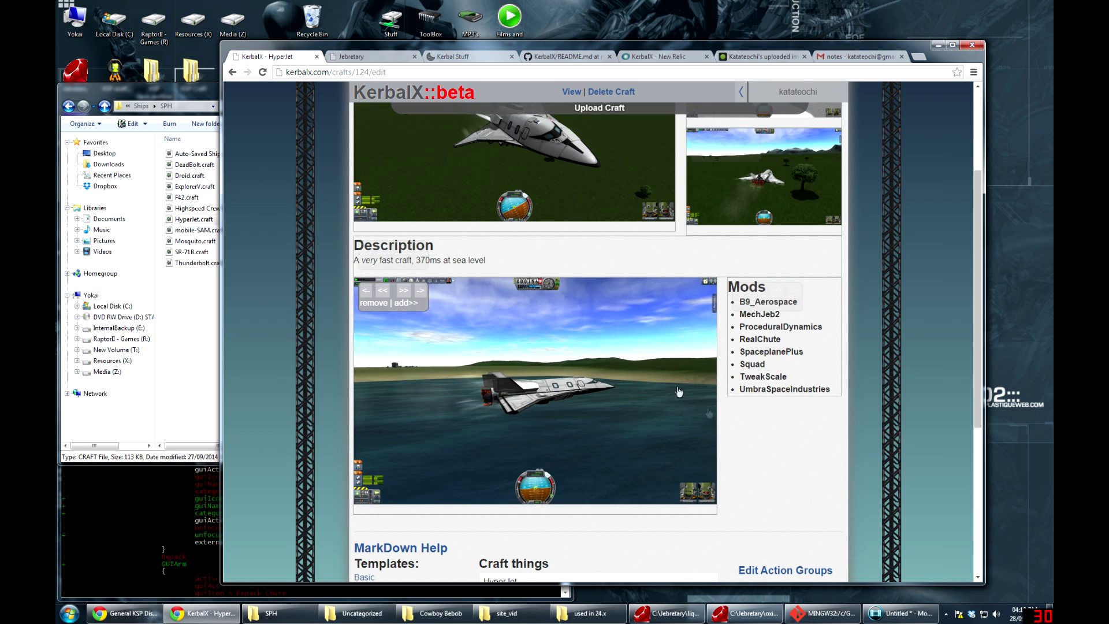
{"action": "scroll", "coordinate": [781, 442], "scroll_direction": "down", "scroll_amount": 5}
{"action": "left_click", "coordinate": [781, 441]}
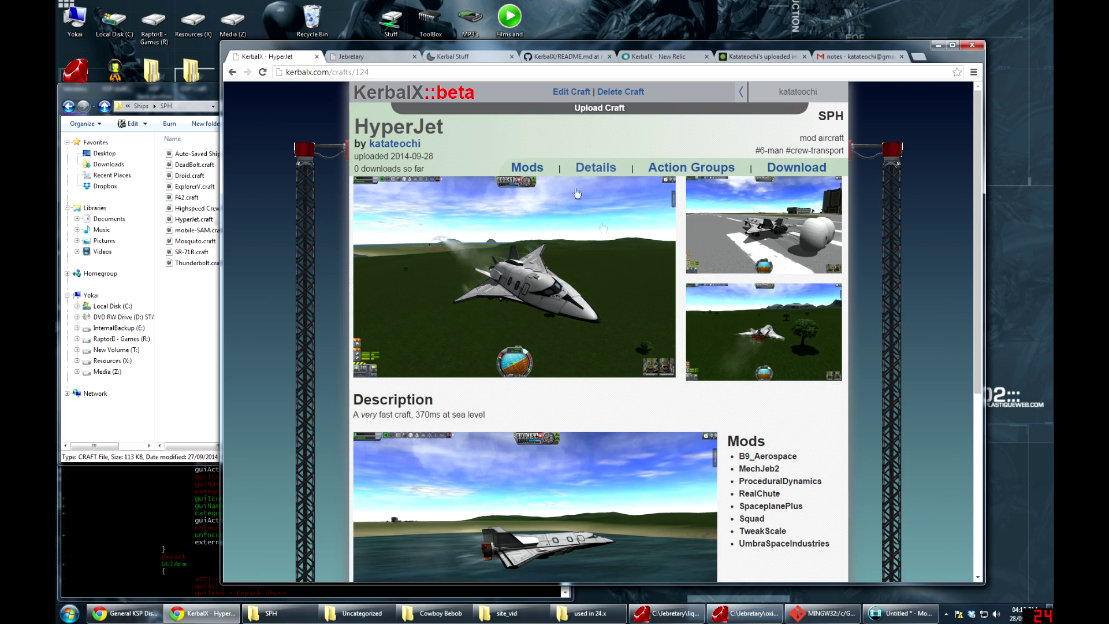
{"action": "scroll", "coordinate": [577, 193], "scroll_direction": "down", "scroll_amount": 4}
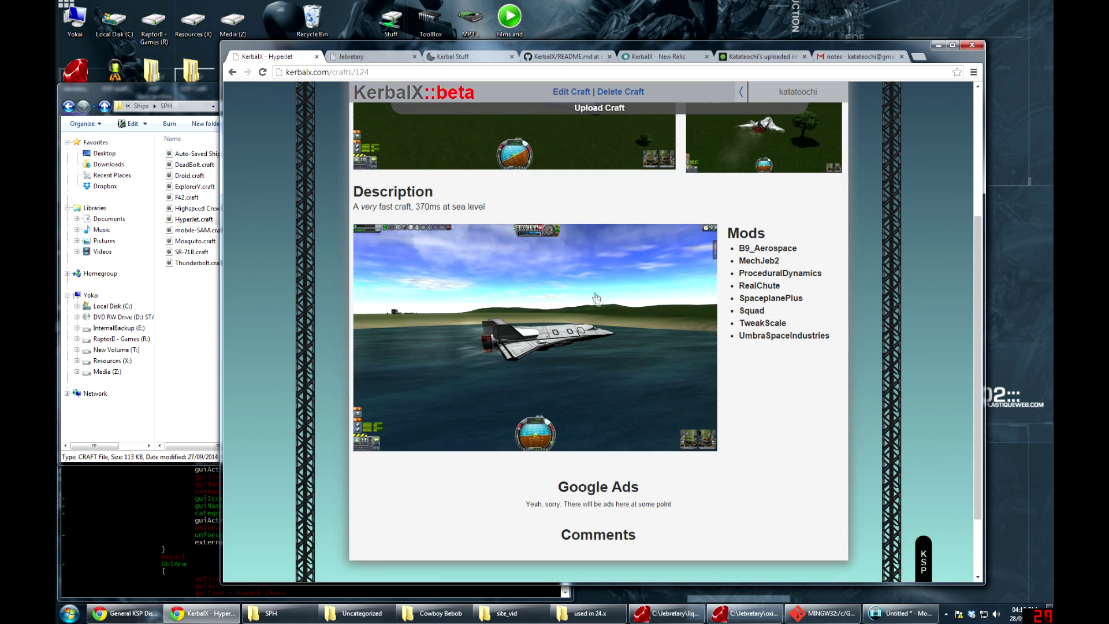
{"action": "scroll", "coordinate": [610, 317], "scroll_direction": "up", "scroll_amount": 4}
{"action": "scroll", "coordinate": [607, 289], "scroll_direction": "down", "scroll_amount": 4}
{"action": "scroll", "coordinate": [602, 235], "scroll_direction": "up", "scroll_amount": 4}
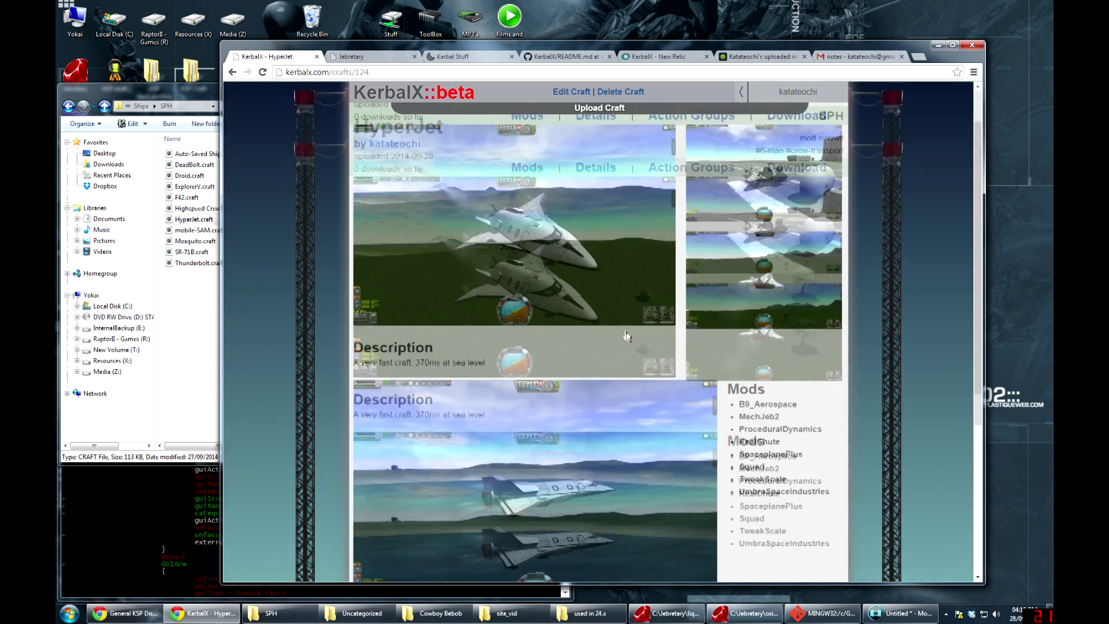
Open HyperJet's edit page and reveal the screenshots' [img] markup before rendering them again
{"action": "left_click", "coordinate": [578, 92]}
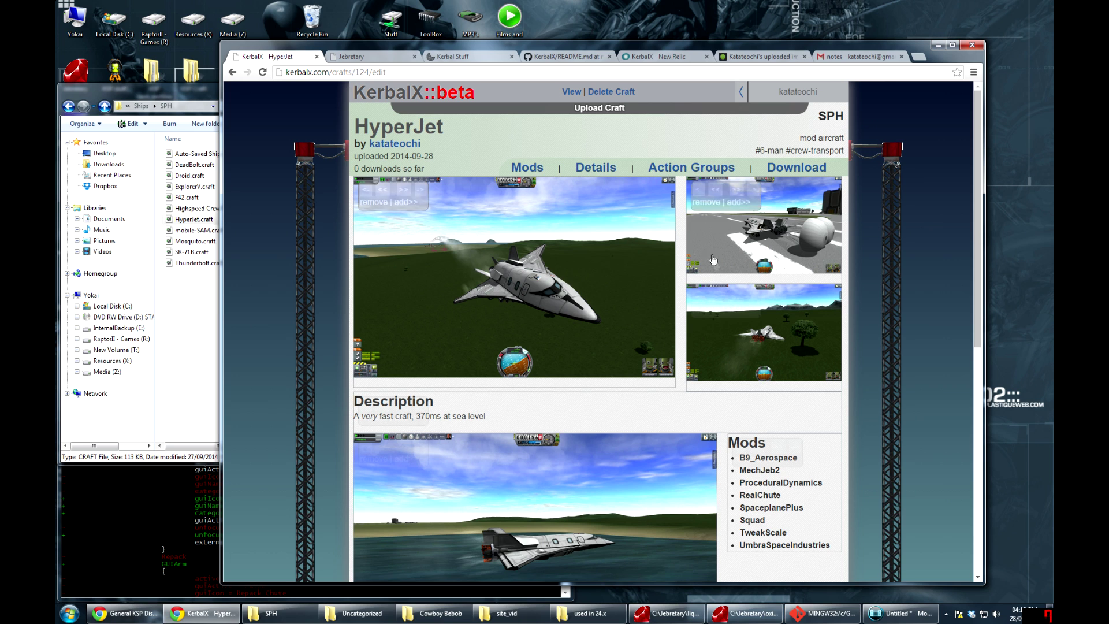
{"action": "left_click", "coordinate": [710, 236]}
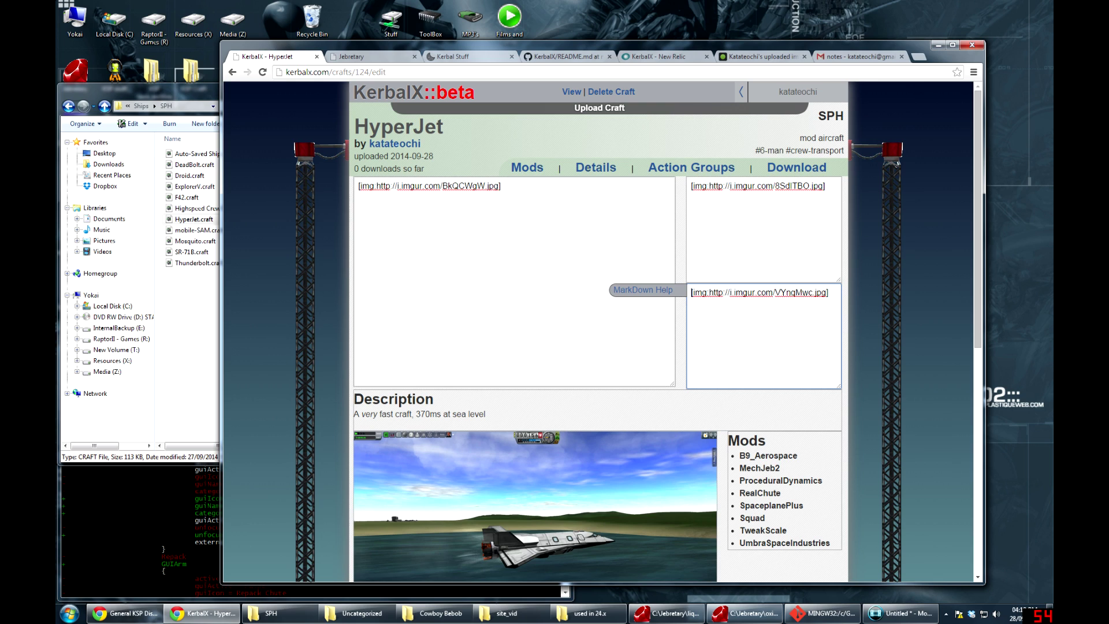
{"action": "left_click", "coordinate": [514, 283]}
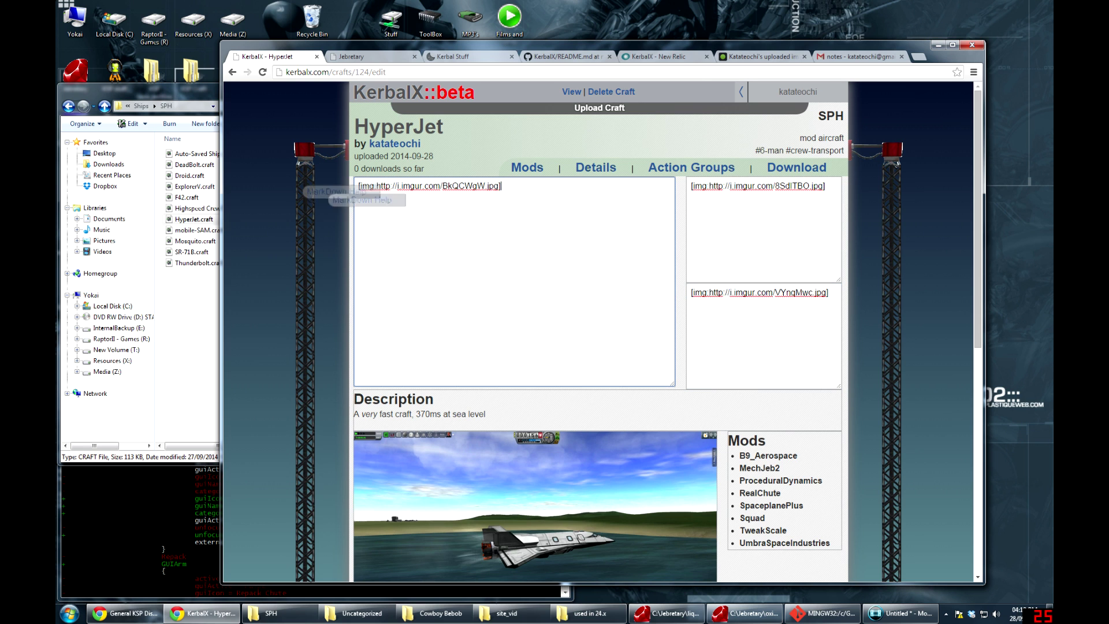
{"action": "left_click", "coordinate": [879, 352]}
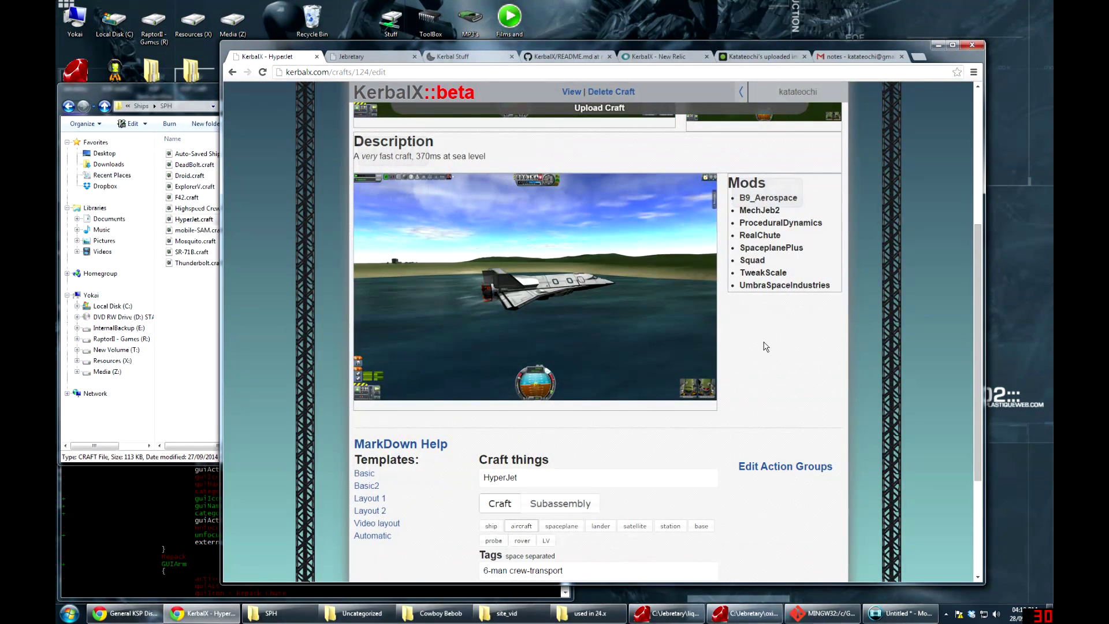
Add a new layout block below Mods containing a [dl link] download link
{"action": "mouse_move", "coordinate": [750, 263]}
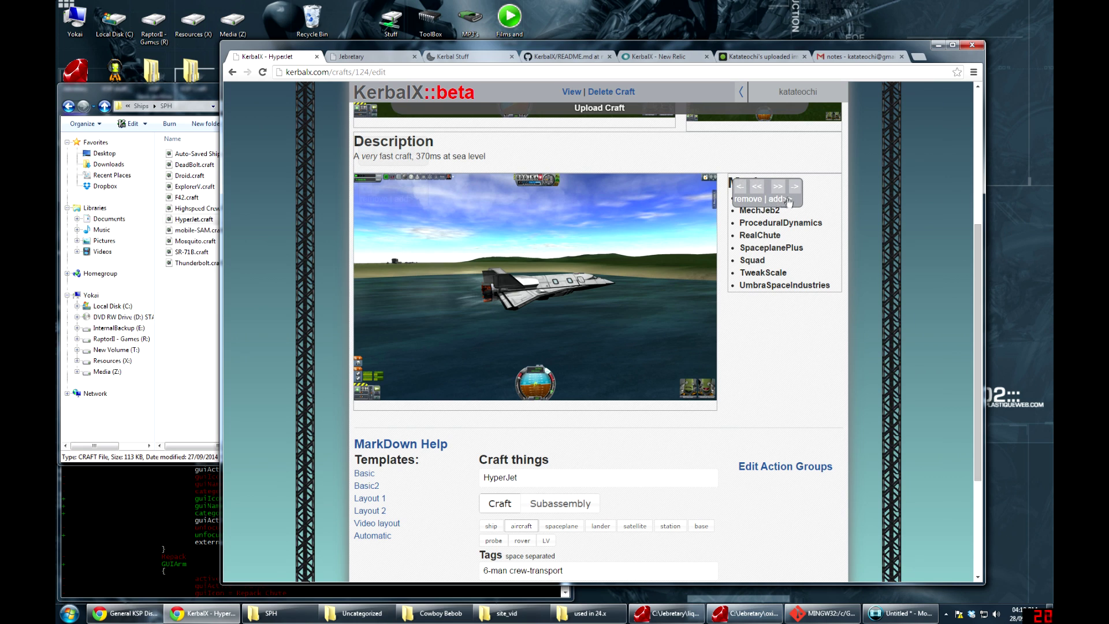
{"action": "mouse_move", "coordinate": [403, 202]}
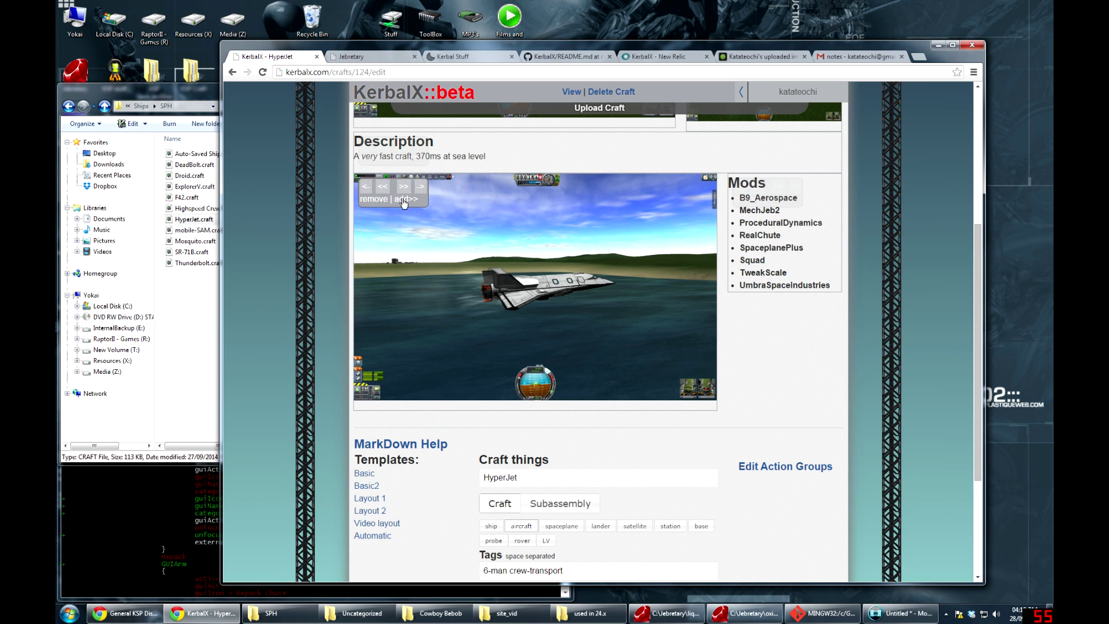
{"action": "mouse_move", "coordinate": [773, 205]}
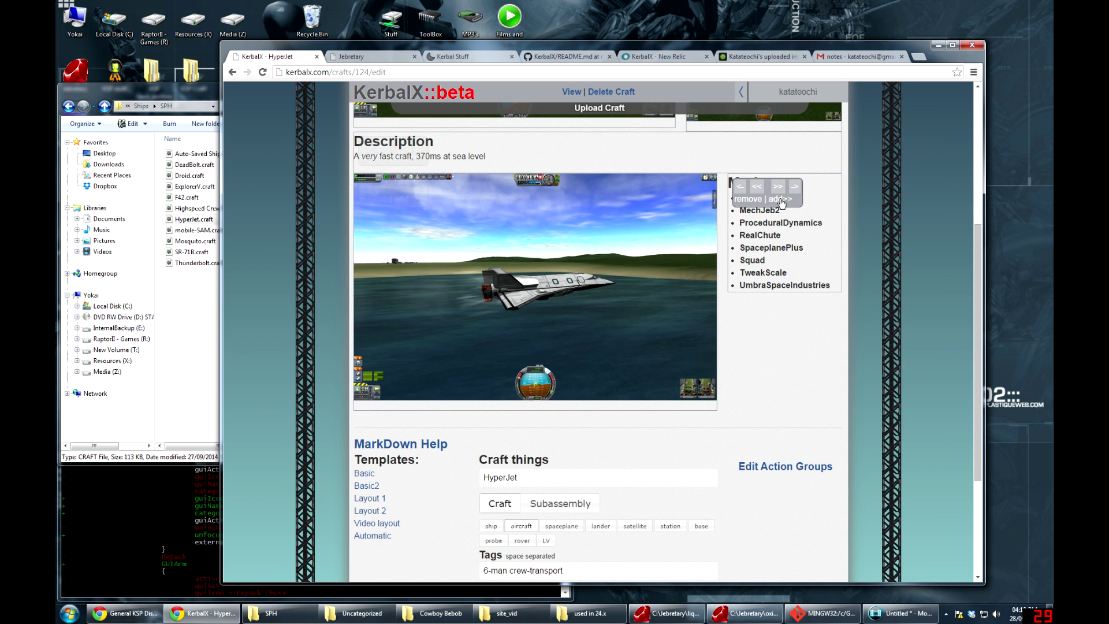
{"action": "left_click", "coordinate": [782, 199]}
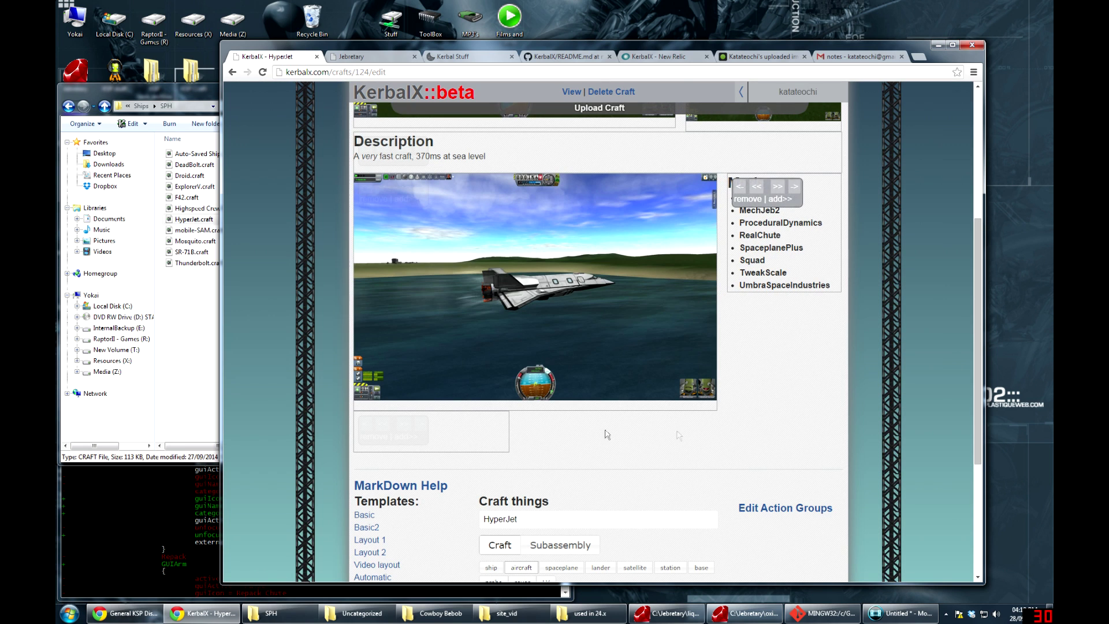
{"action": "left_click", "coordinate": [462, 437]}
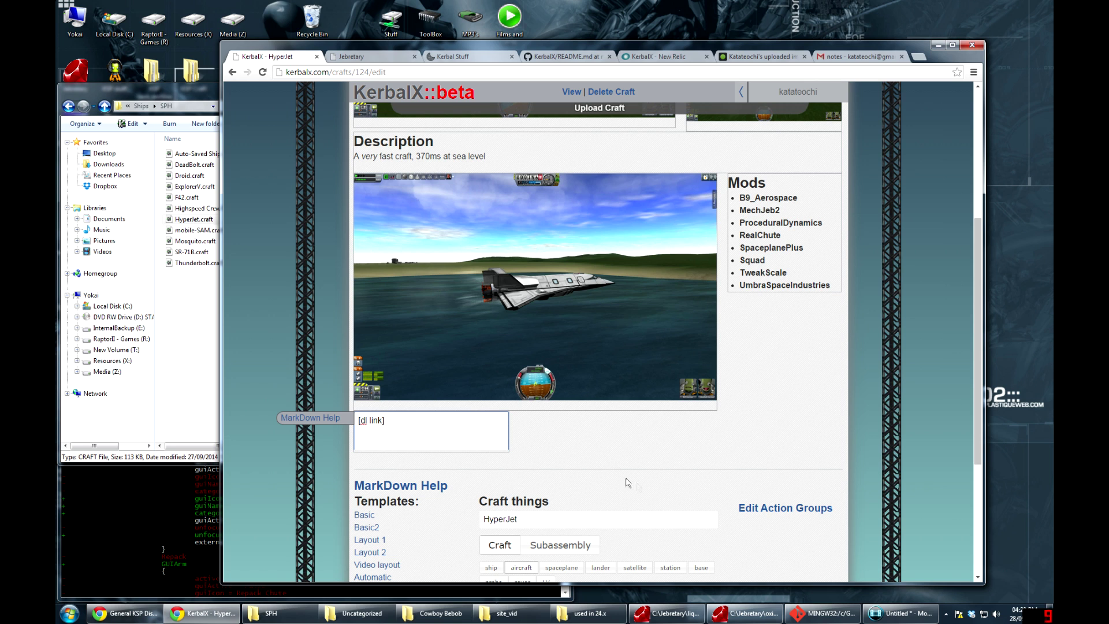
{"action": "left_click", "coordinate": [599, 457]}
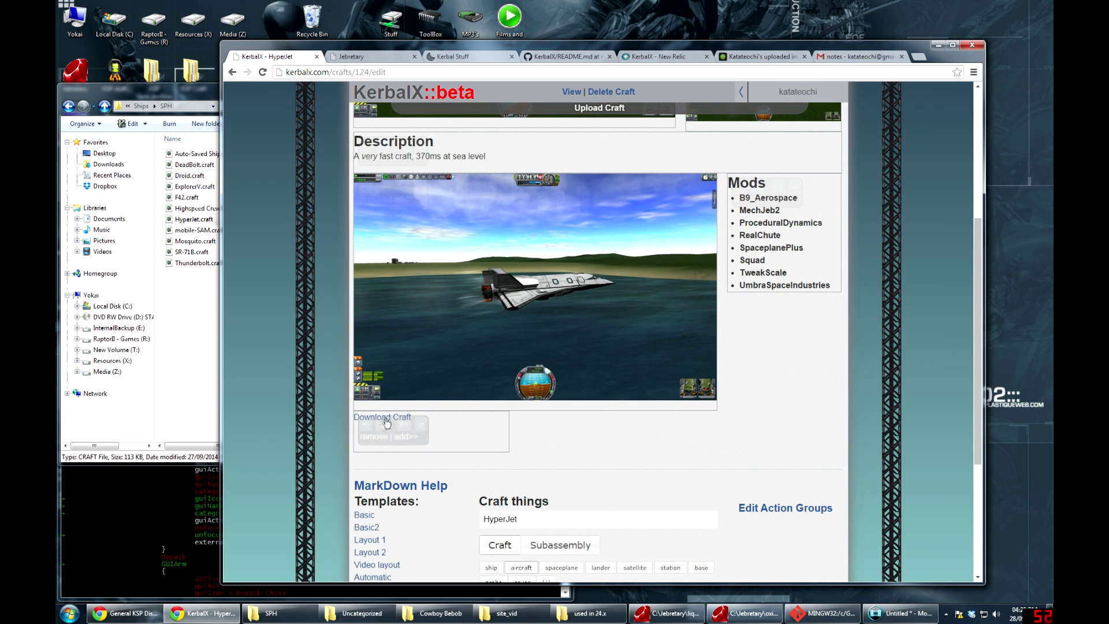
Re-save the download link, stretch the Download Craft block full-width, and save the page
{"action": "left_click", "coordinate": [457, 439]}
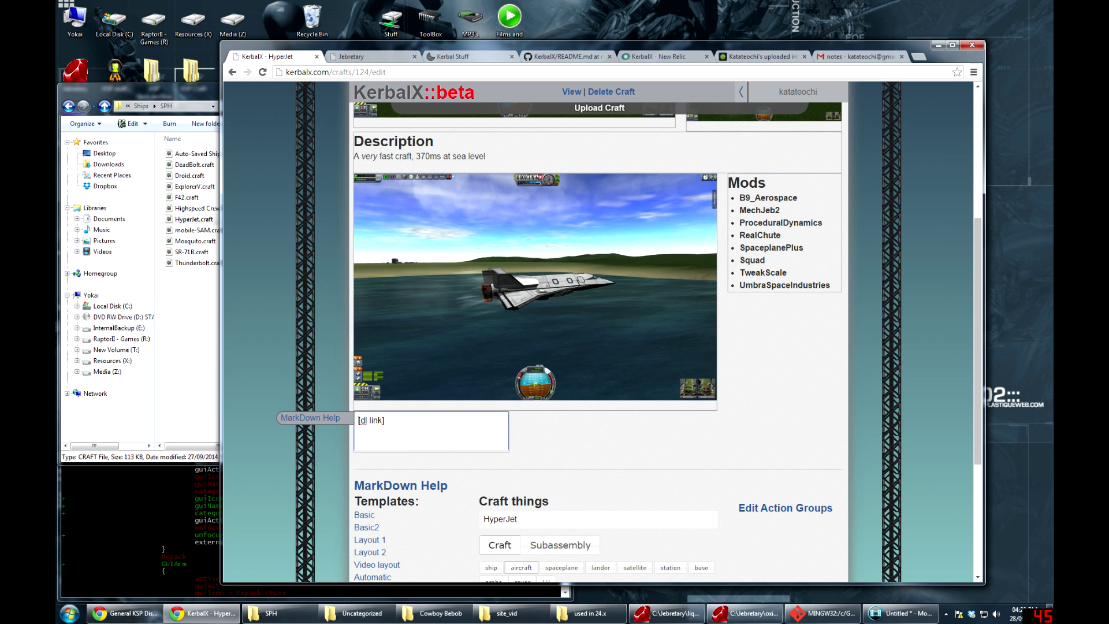
{"action": "left_click", "coordinate": [572, 456]}
{"action": "mouse_move", "coordinate": [404, 439]}
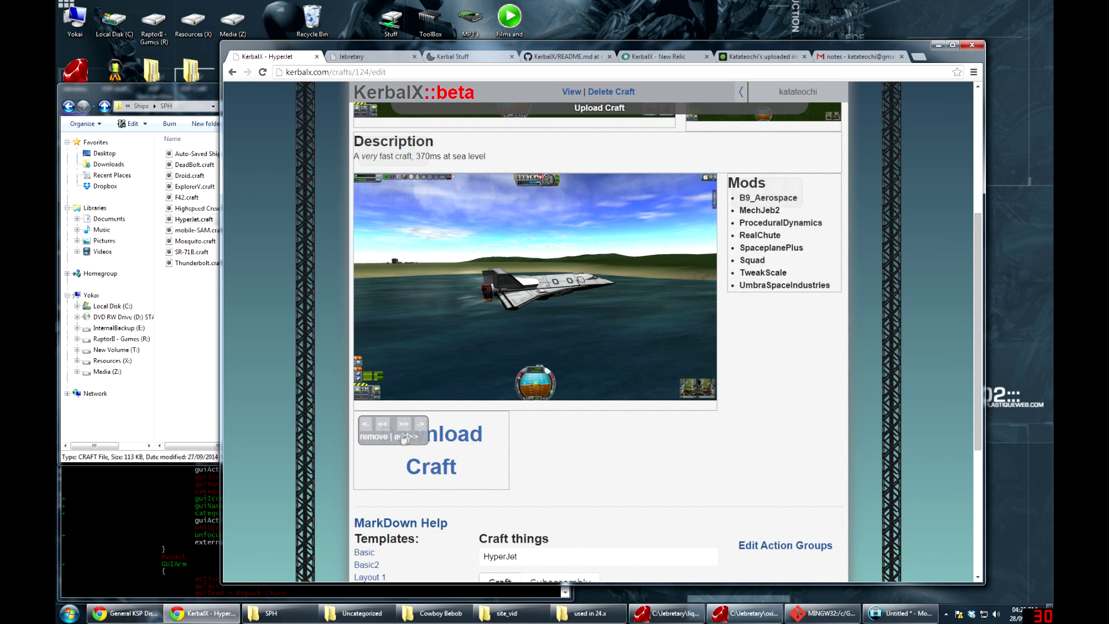
{"action": "left_click", "coordinate": [404, 428]}
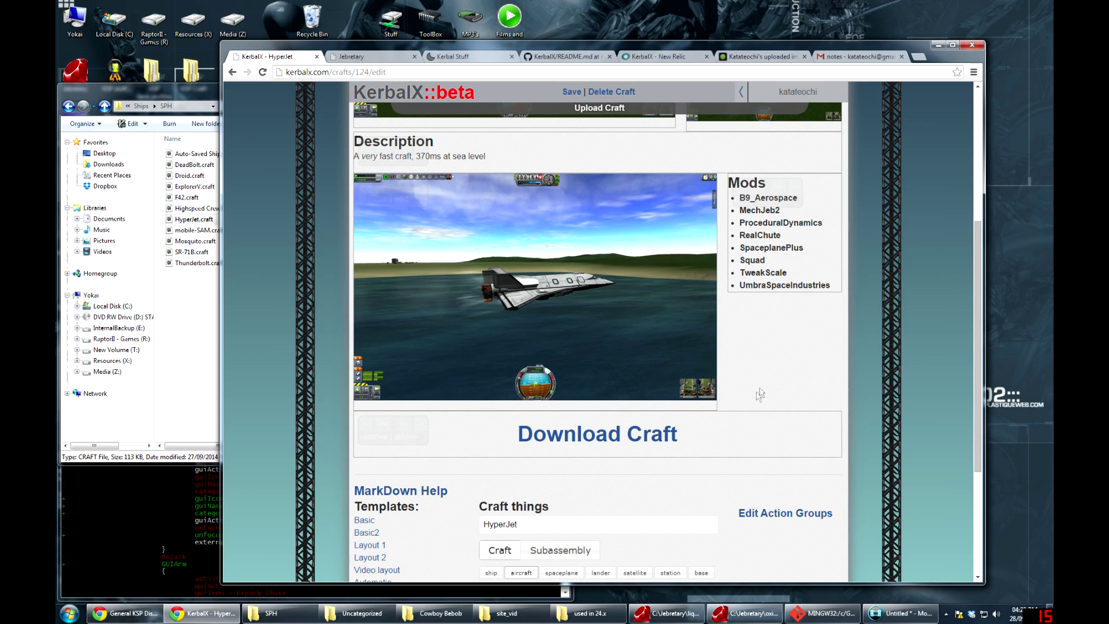
{"action": "key", "text": "ctrl+s"}
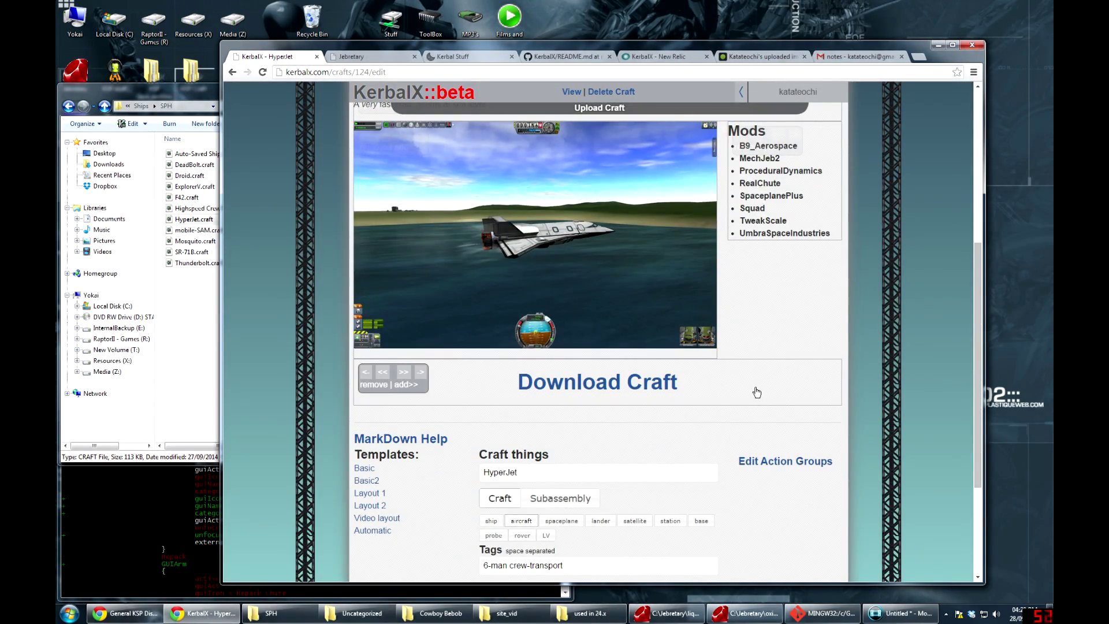
Confirm HyperJet's action group names and submit the craft update
{"action": "scroll", "coordinate": [757, 393], "scroll_direction": "up", "scroll_amount": 10}
{"action": "scroll", "coordinate": [722, 396], "scroll_direction": "down", "scroll_amount": 10}
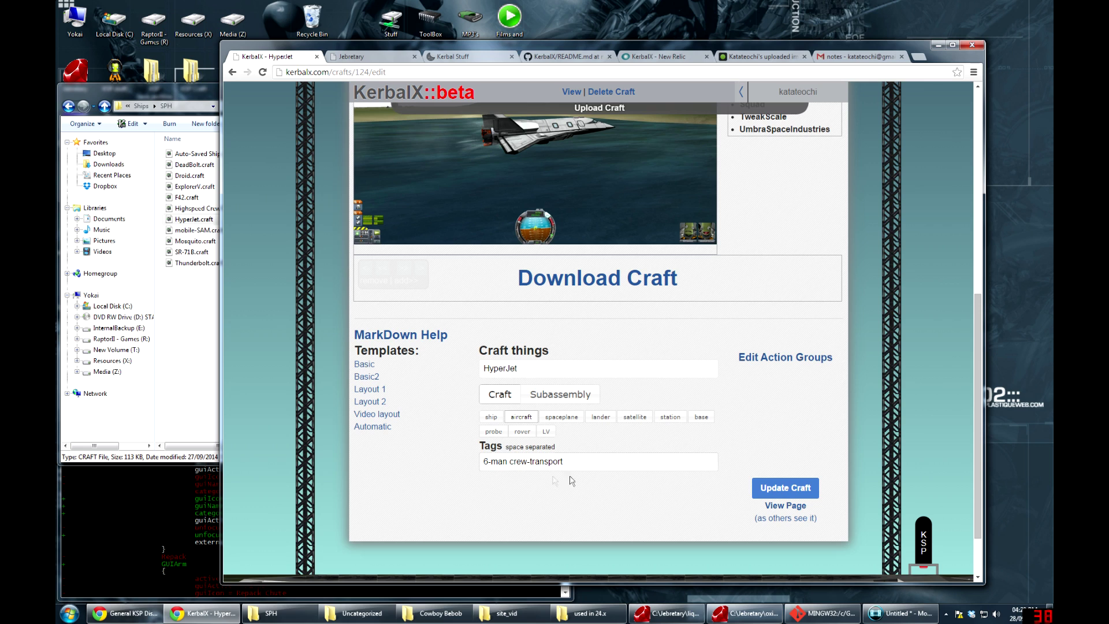
{"action": "left_click", "coordinate": [791, 359]}
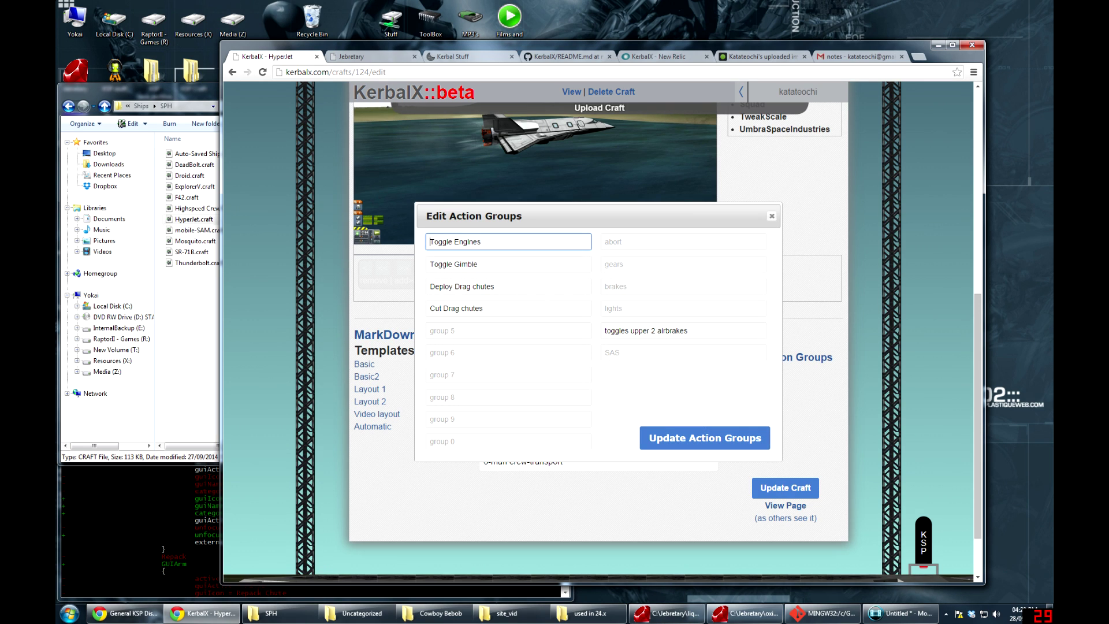
{"action": "left_click", "coordinate": [722, 440]}
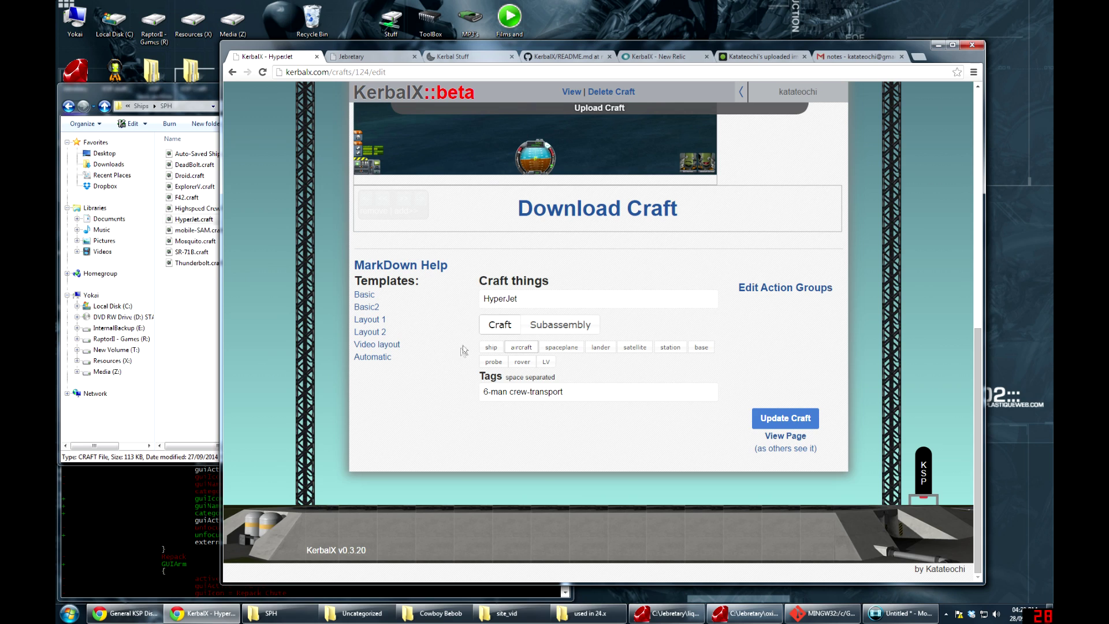
{"action": "left_click", "coordinate": [786, 419]}
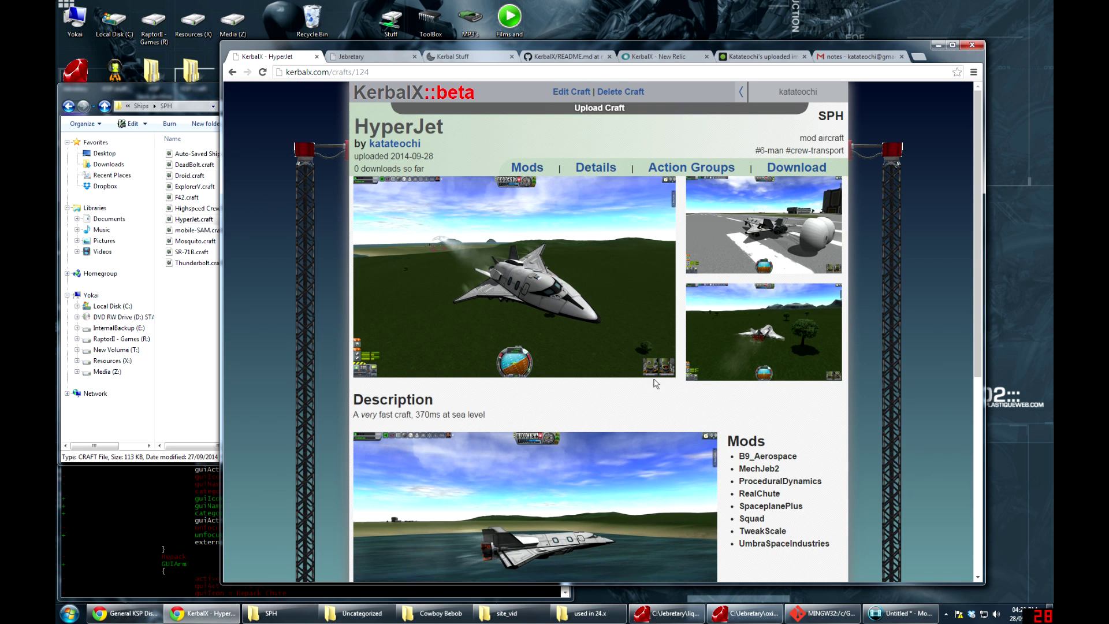
Highlight the craft's mod and aircraft tags and its SPH build location
{"action": "scroll", "coordinate": [648, 396], "scroll_direction": "down", "scroll_amount": 4}
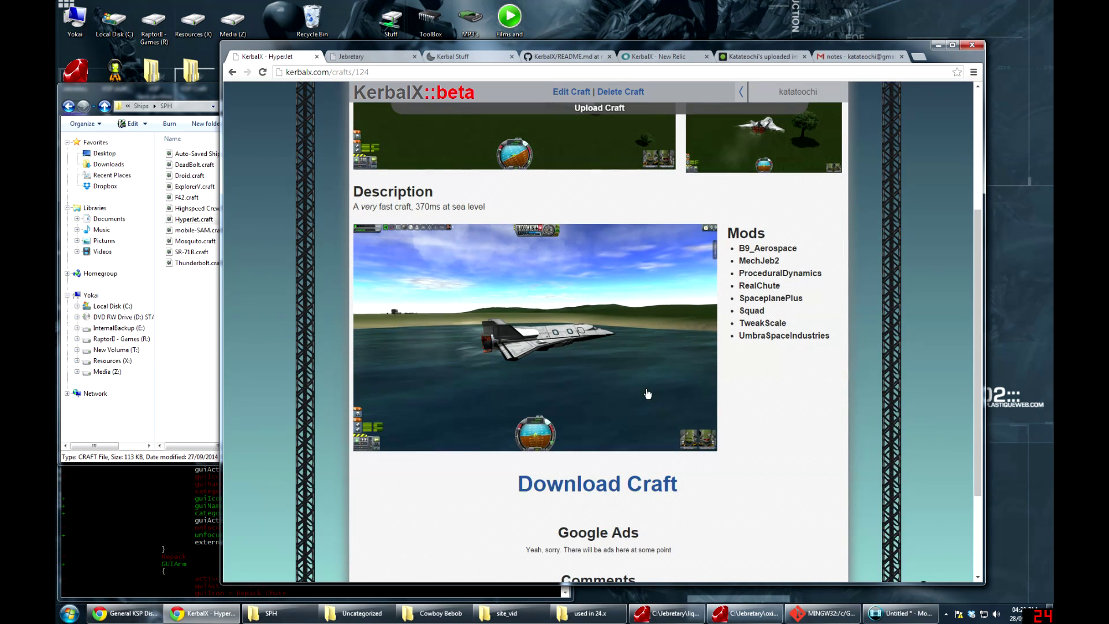
{"action": "scroll", "coordinate": [648, 392], "scroll_direction": "up", "scroll_amount": 4}
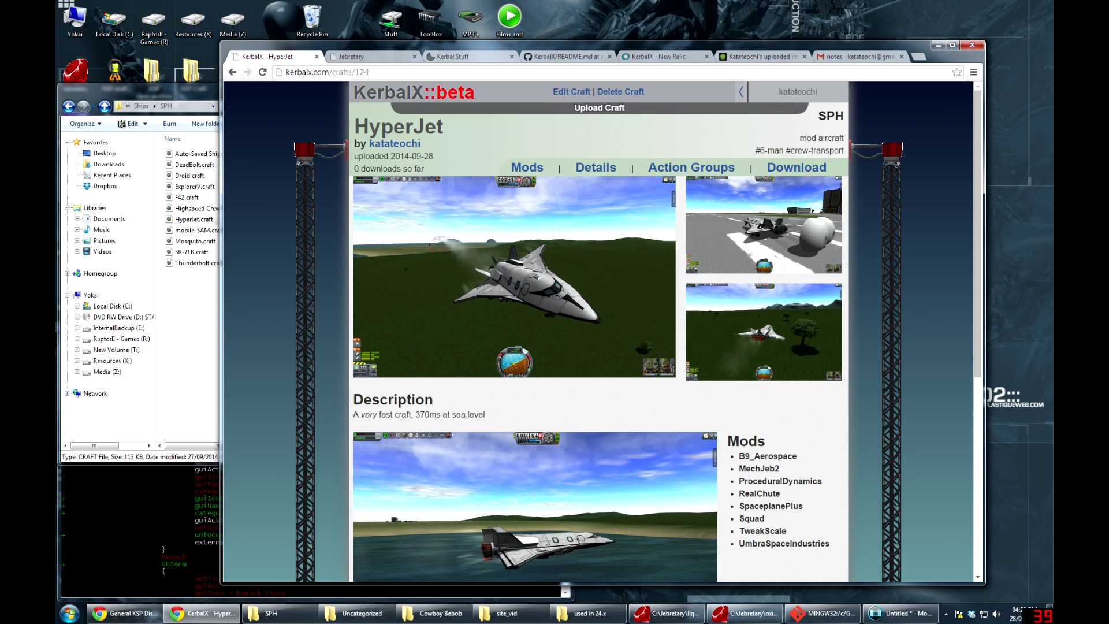
{"action": "double_click", "coordinate": [808, 138]}
{"action": "left_click", "coordinate": [808, 138]}
{"action": "double_click", "coordinate": [830, 138]}
{"action": "left_click", "coordinate": [831, 138]}
{"action": "double_click", "coordinate": [830, 116]}
{"action": "left_click", "coordinate": [807, 133]}
Preview HyperJet's Mods, Details and Action Groups tabs, then go to the KerbalX home page
{"action": "left_click", "coordinate": [529, 166]}
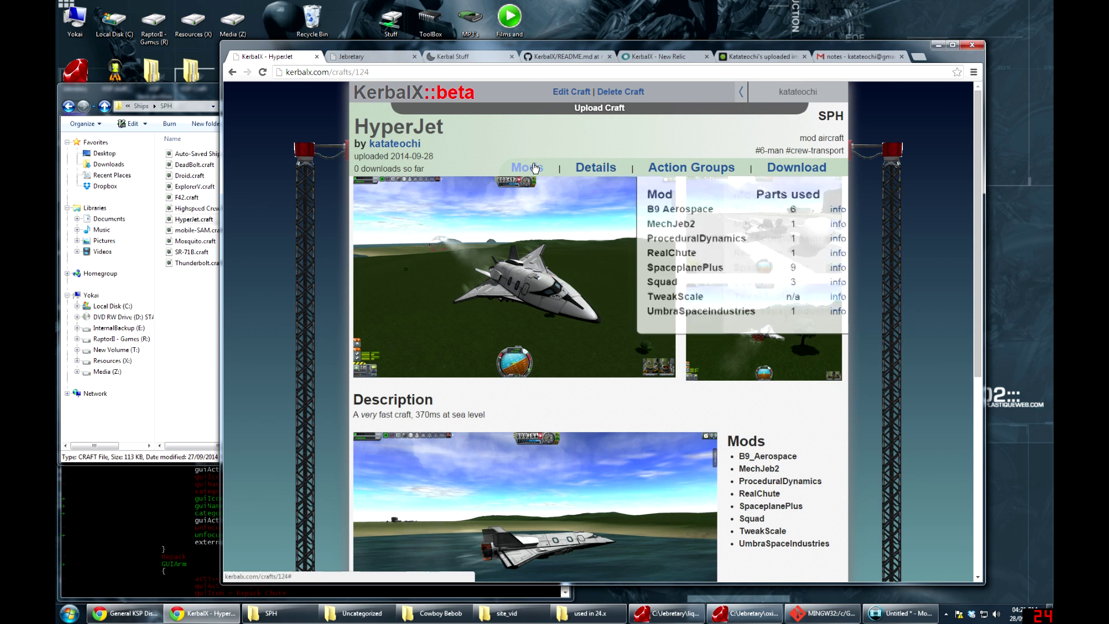
{"action": "left_click", "coordinate": [613, 172]}
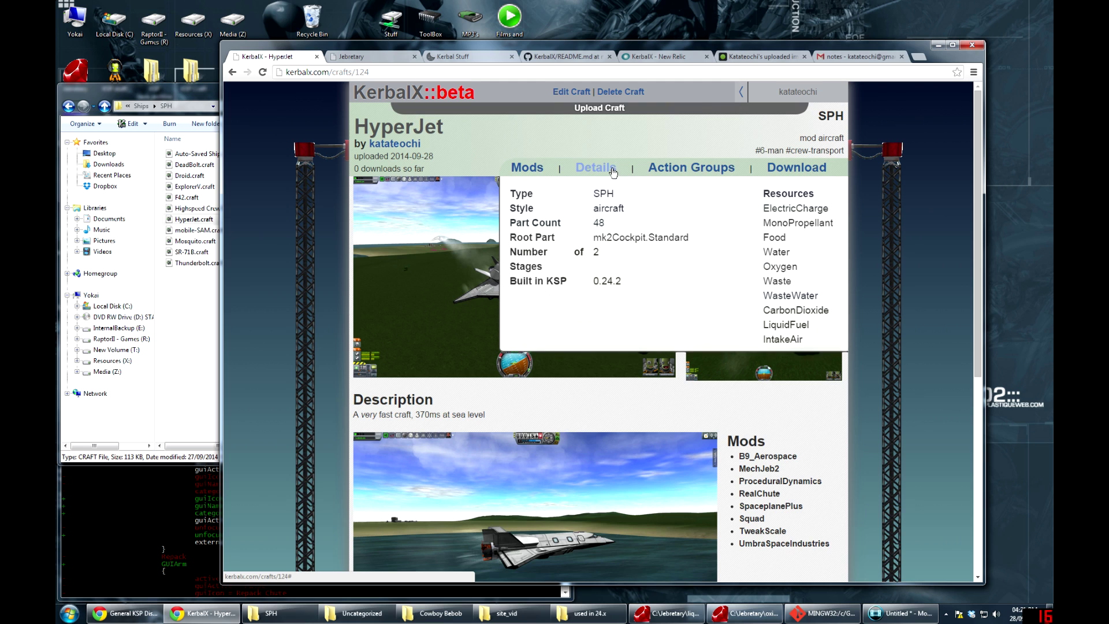
{"action": "left_click", "coordinate": [682, 170]}
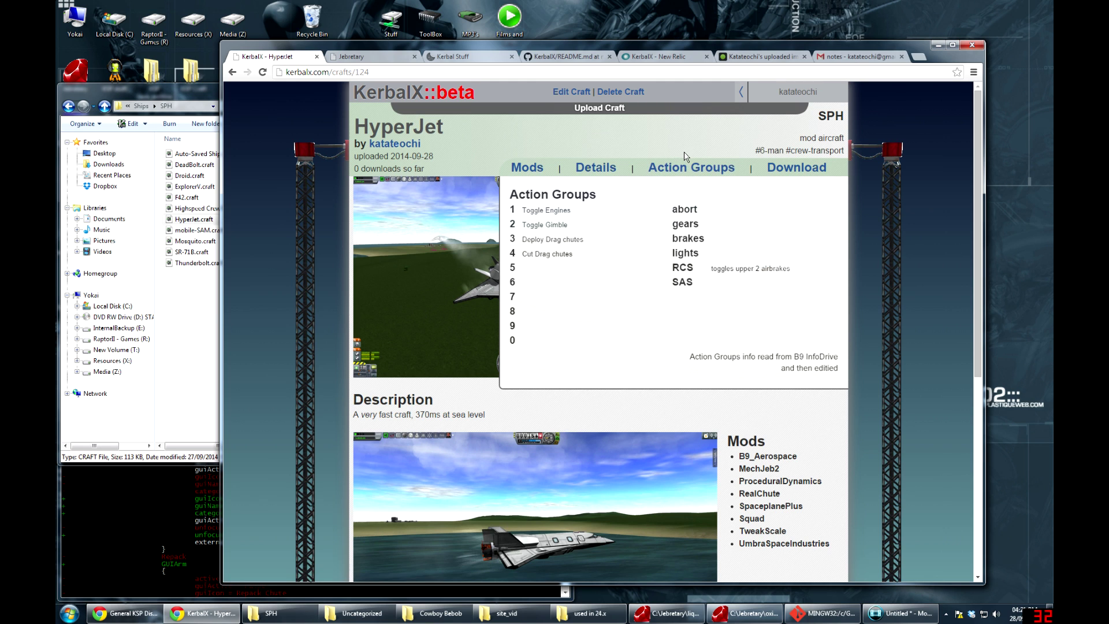
{"action": "left_click", "coordinate": [392, 95]}
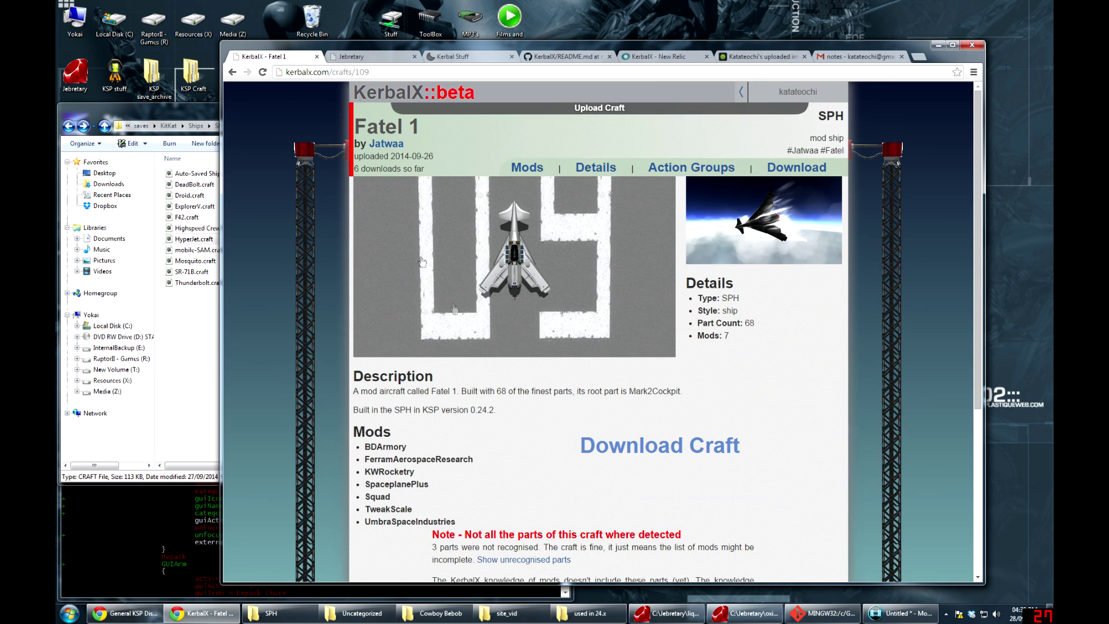
Show Fatel 1's three unrecognised parts, then open the part-map upload page
{"action": "scroll", "coordinate": [353, 173], "scroll_direction": "down", "scroll_amount": 5}
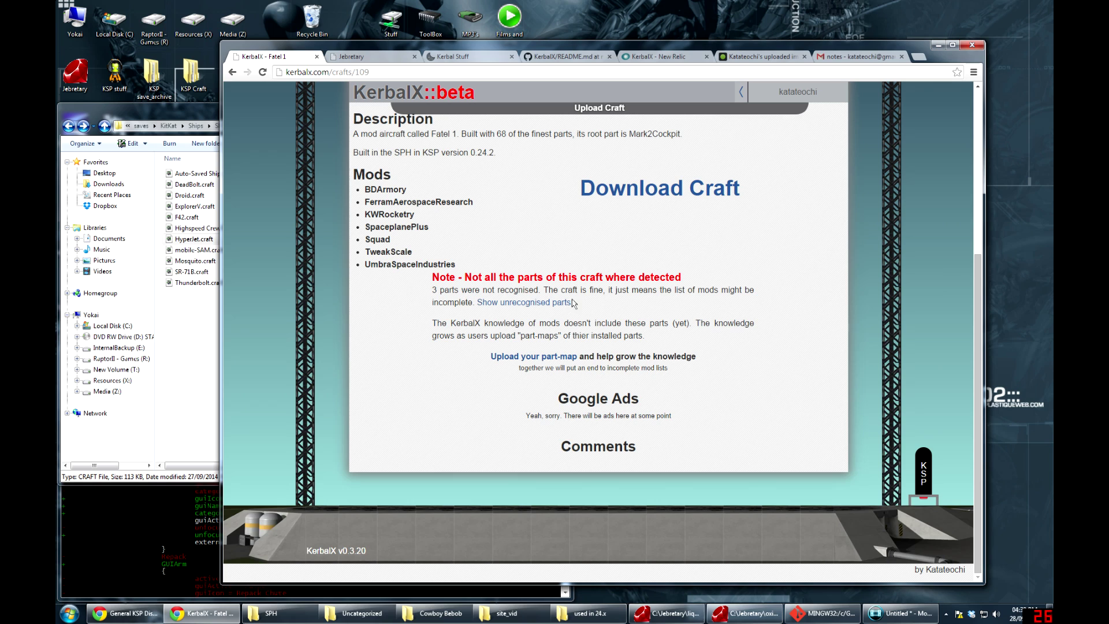
{"action": "left_click", "coordinate": [503, 303]}
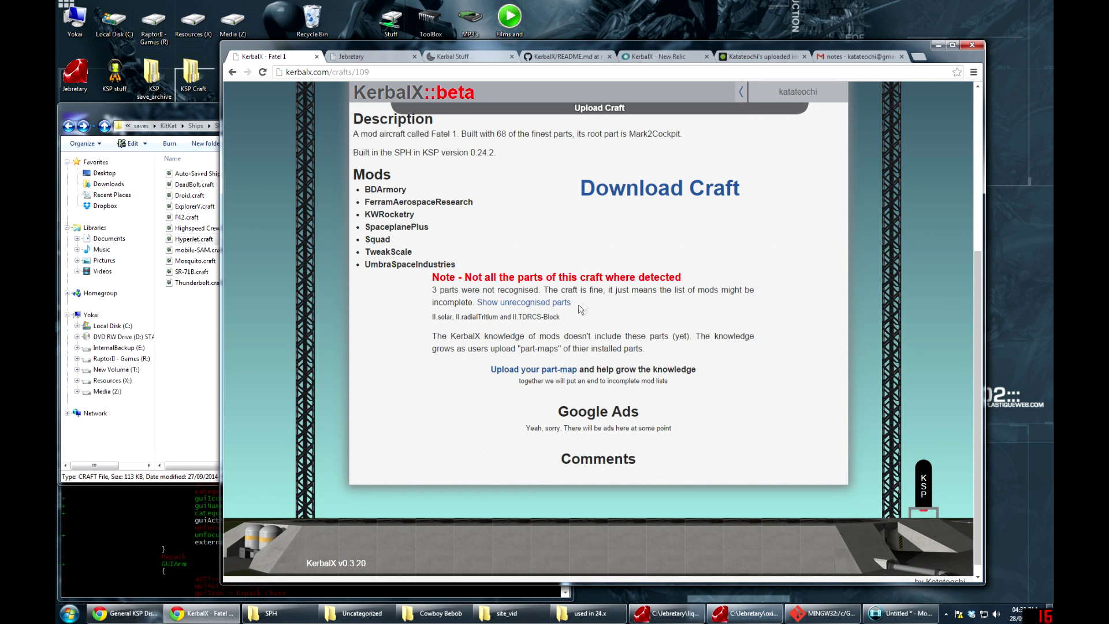
{"action": "left_click_drag", "start_coordinate": [432, 317], "coordinate": [549, 317]}
{"action": "left_click_drag", "start_coordinate": [456, 278], "coordinate": [604, 290]}
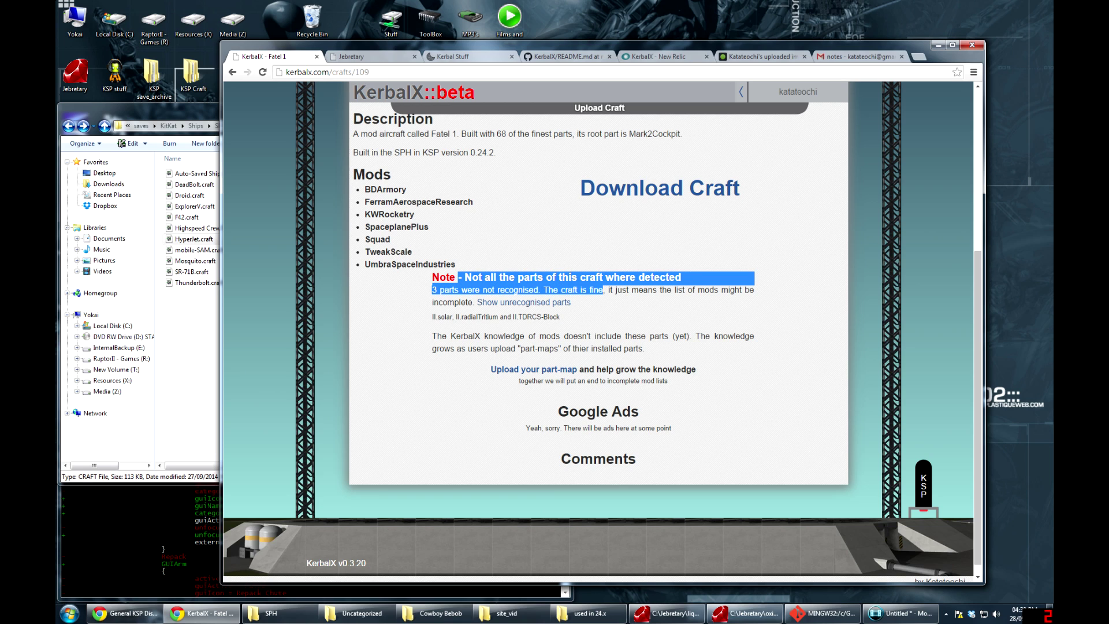
{"action": "left_click", "coordinate": [604, 290]}
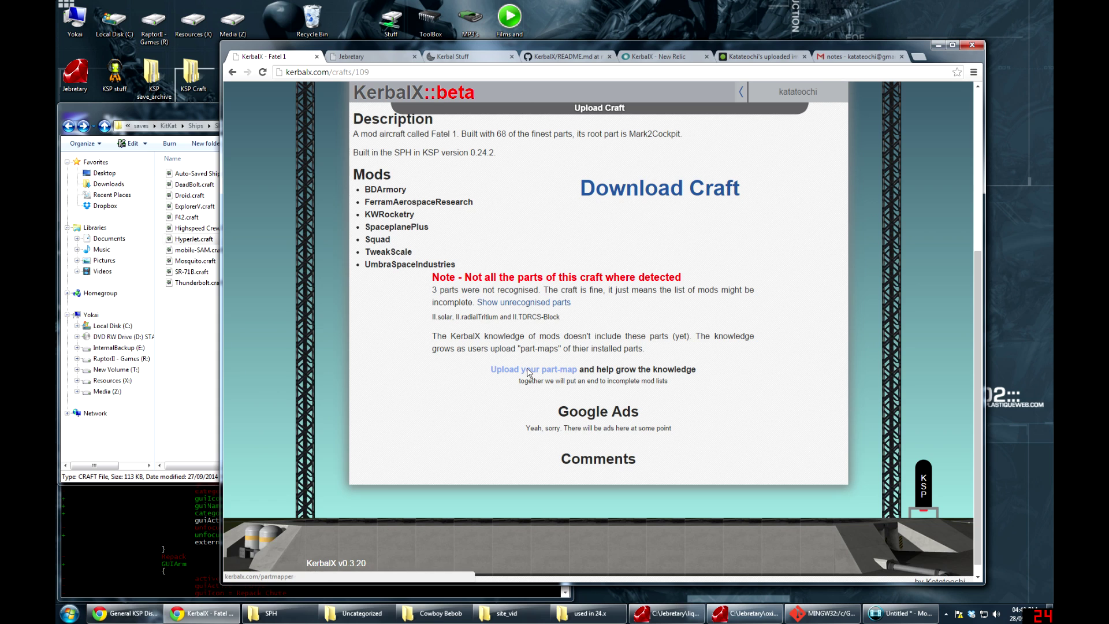
{"action": "left_click", "coordinate": [529, 371]}
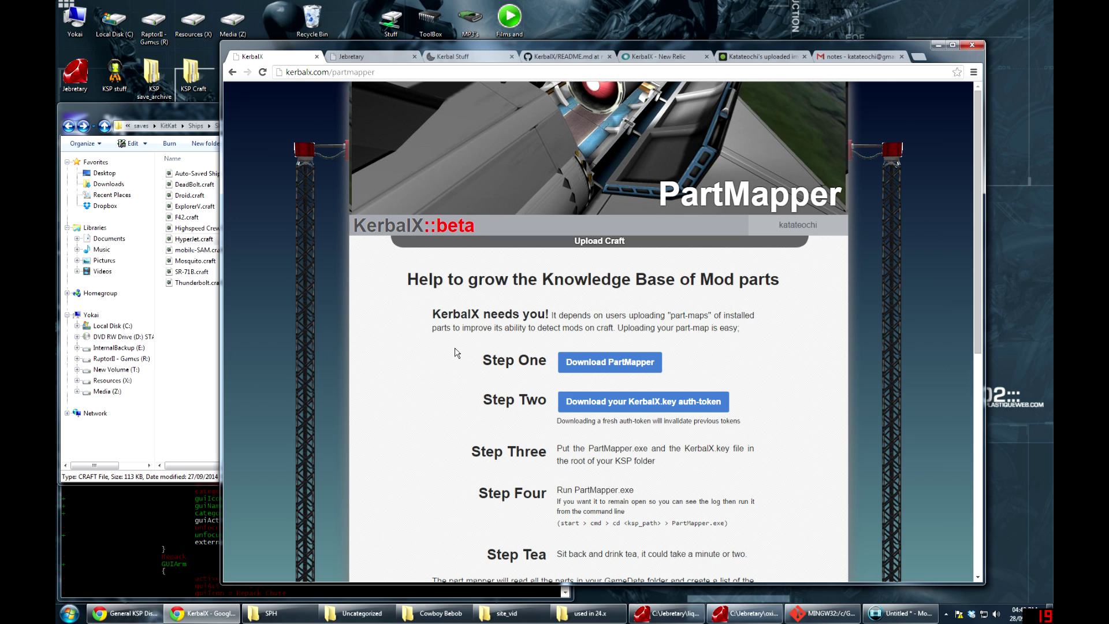
Download PartMapper.zip and the KerbalX.key auth-token file
{"action": "scroll", "coordinate": [457, 352], "scroll_direction": "down", "scroll_amount": 1}
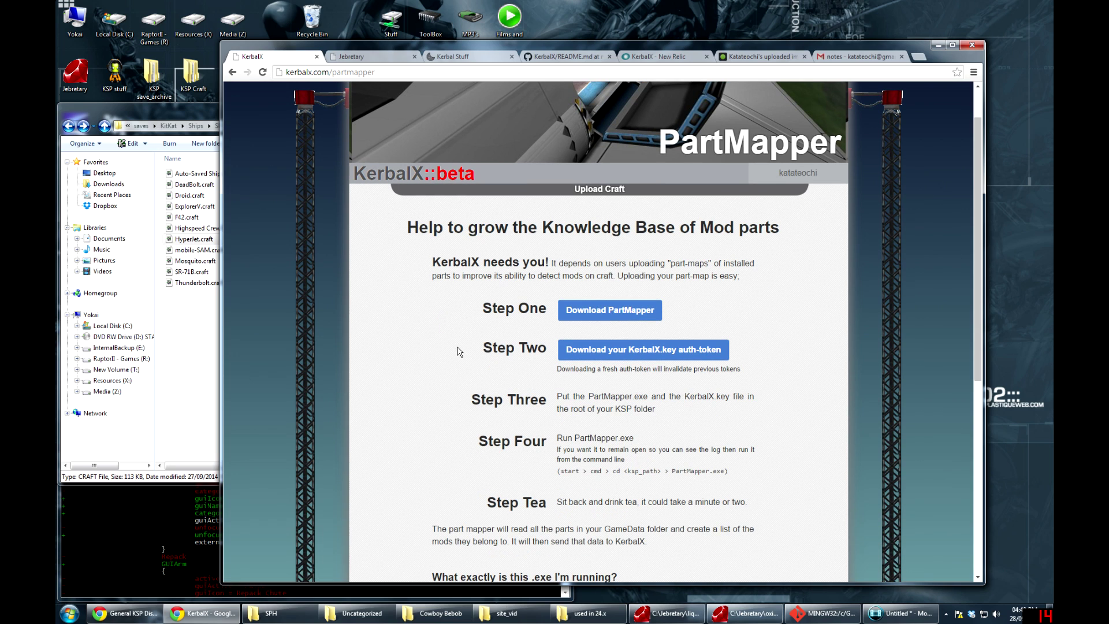
{"action": "left_click", "coordinate": [614, 316]}
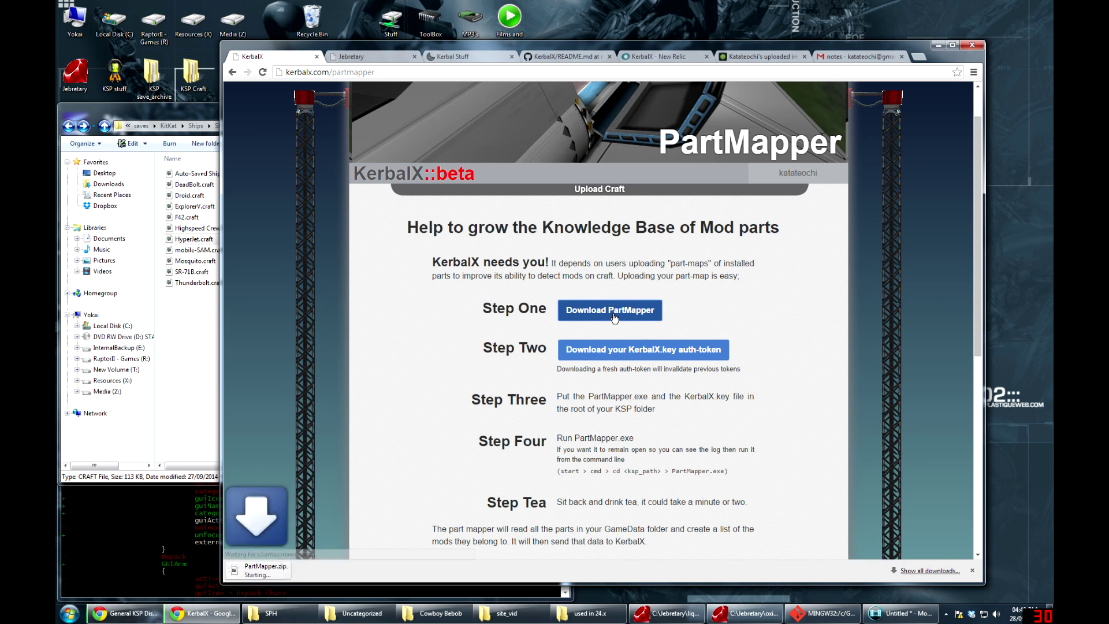
{"action": "left_click", "coordinate": [629, 350]}
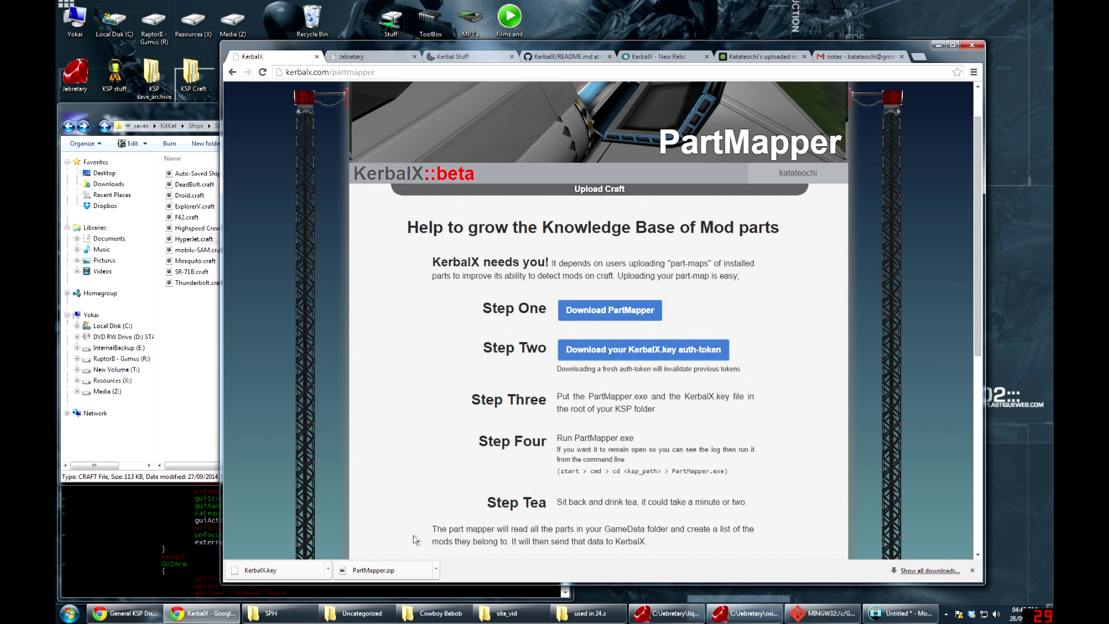
Show PartMapper.zip in Downloads and arrange it beside the game folder window
{"action": "left_click", "coordinate": [436, 569]}
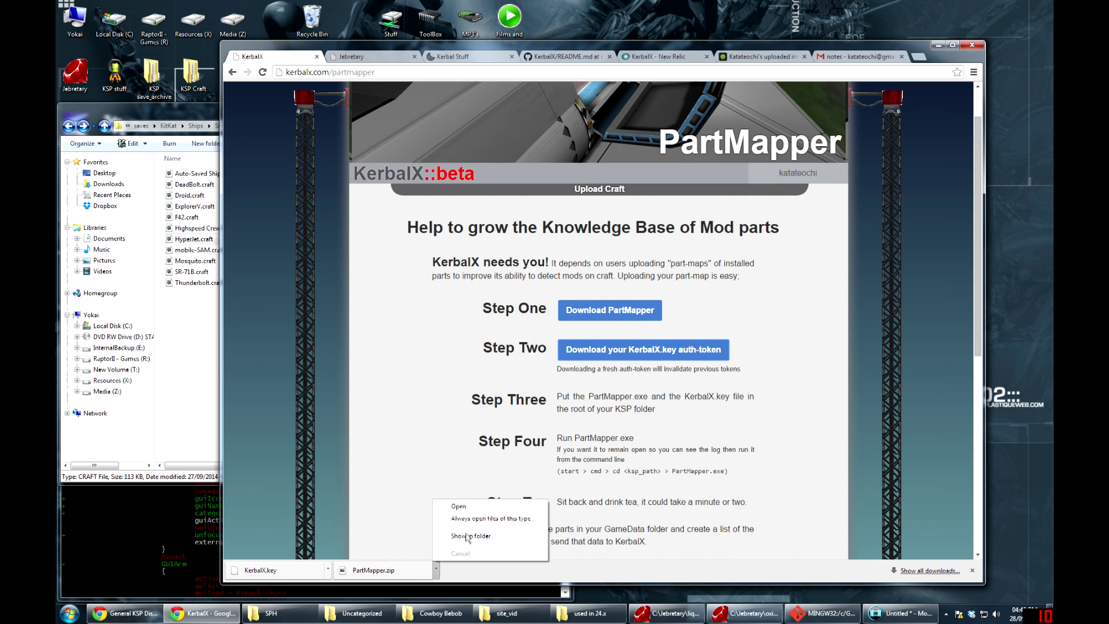
{"action": "left_click", "coordinate": [468, 536]}
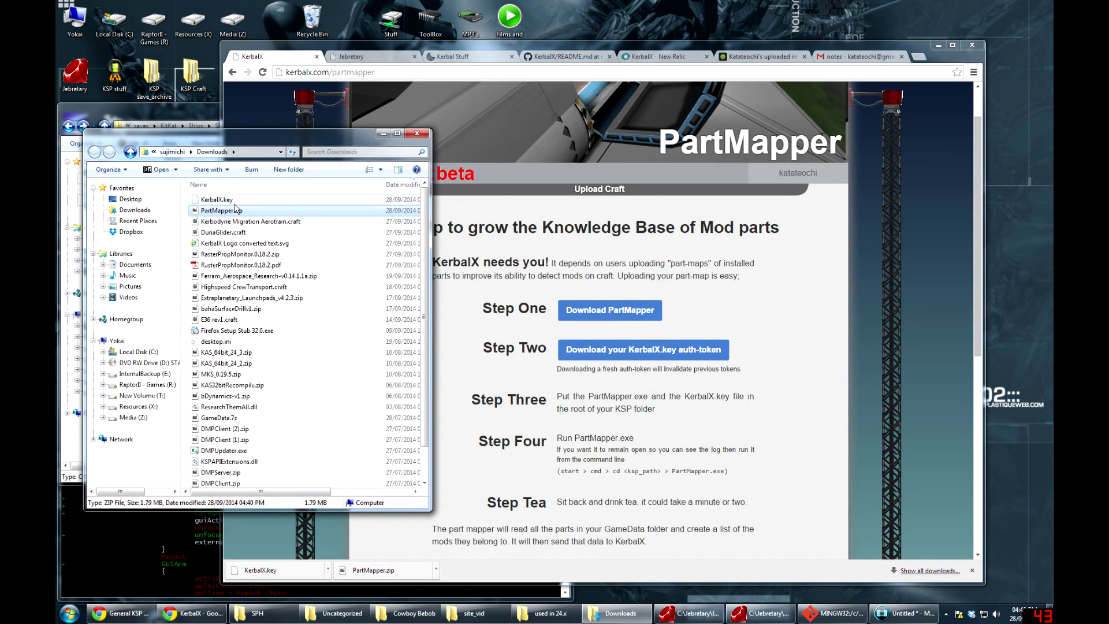
{"action": "left_click_drag", "start_coordinate": [259, 134], "coordinate": [498, 130]}
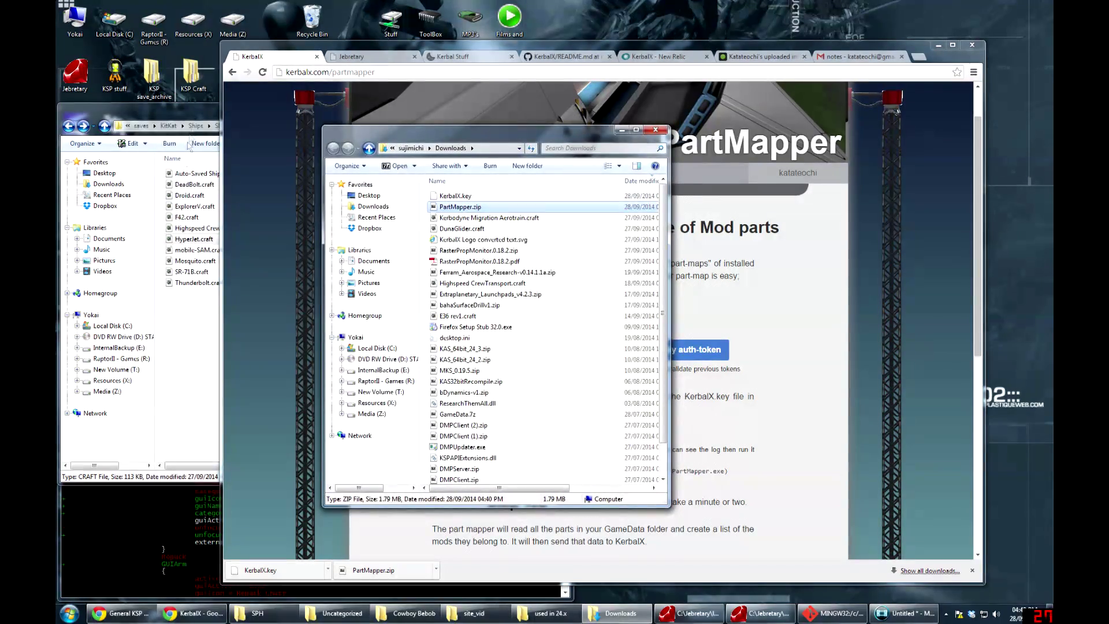
{"action": "left_click_drag", "start_coordinate": [193, 108], "coordinate": [809, 139]}
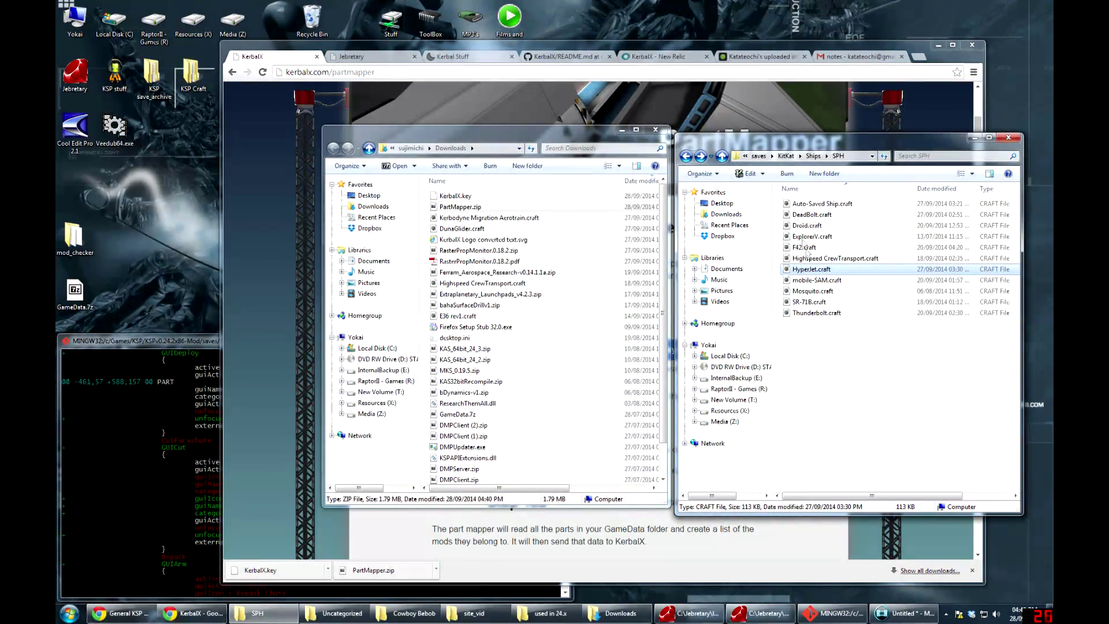
Navigate the right window to the KSPv0.24.2x86-Mod folder and open PartMapper.zip
{"action": "left_click", "coordinate": [843, 372]}
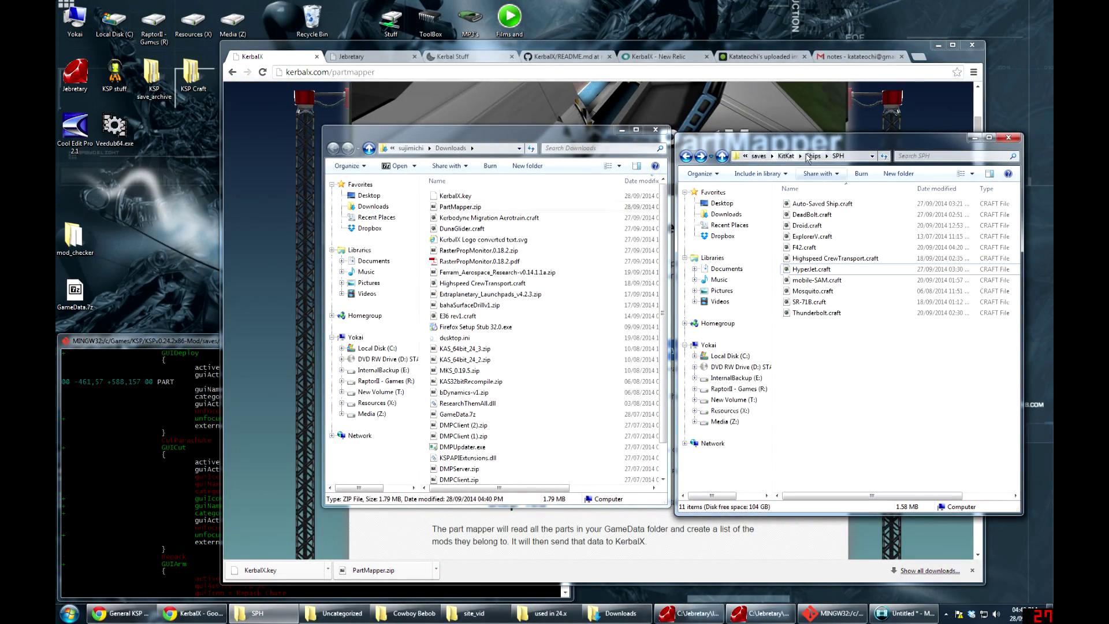
{"action": "left_click", "coordinate": [761, 157]}
{"action": "left_click", "coordinate": [722, 156]}
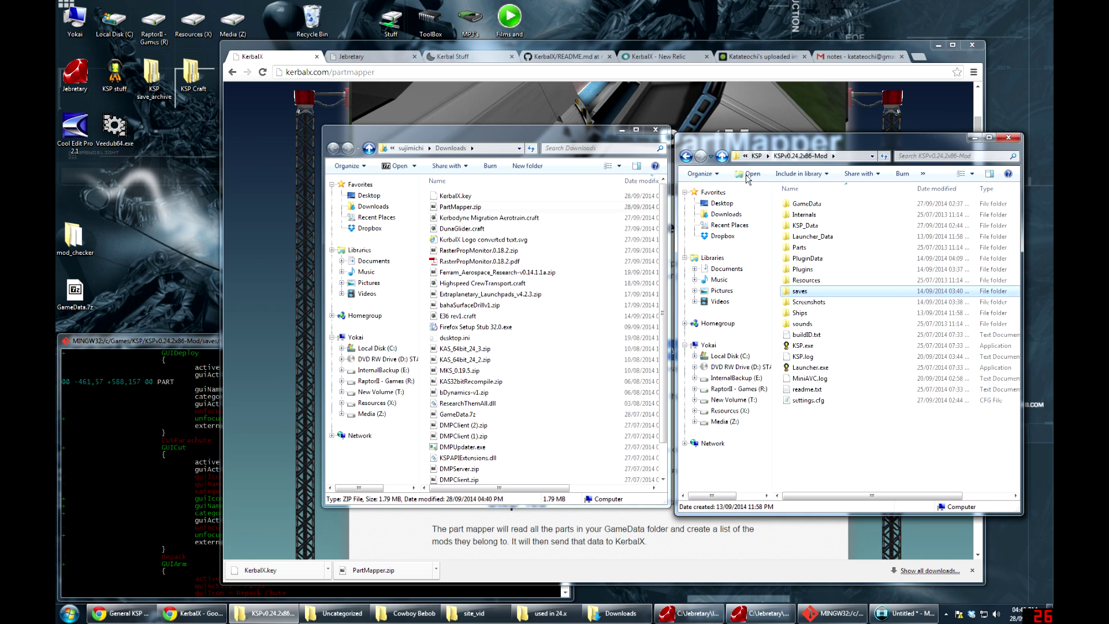
{"action": "double_click", "coordinate": [808, 204]}
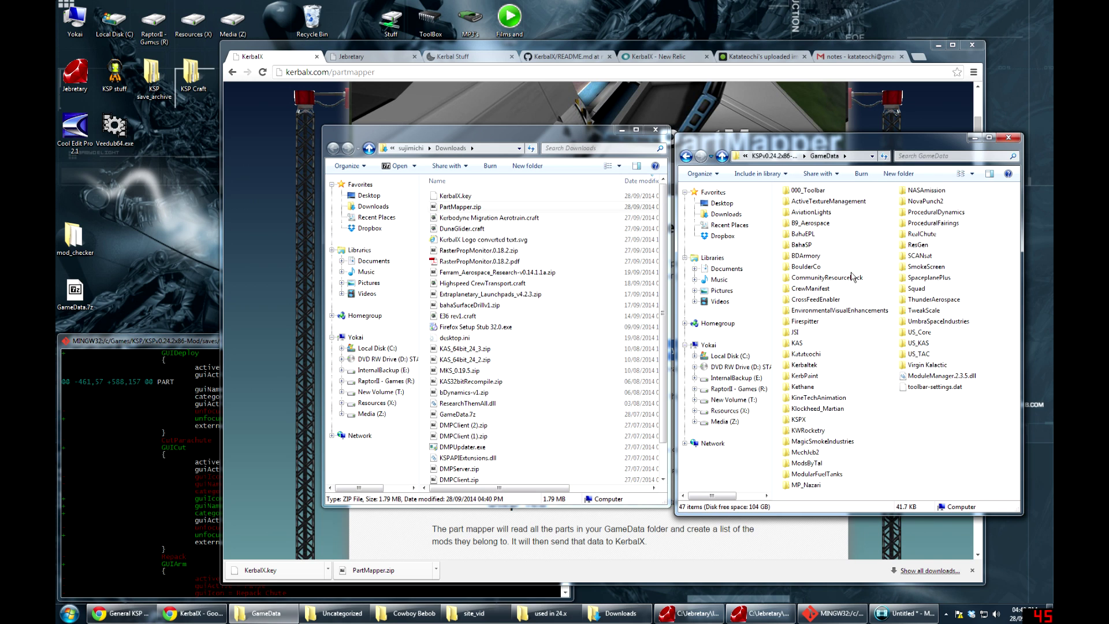
{"action": "key", "text": "BackSpace"}
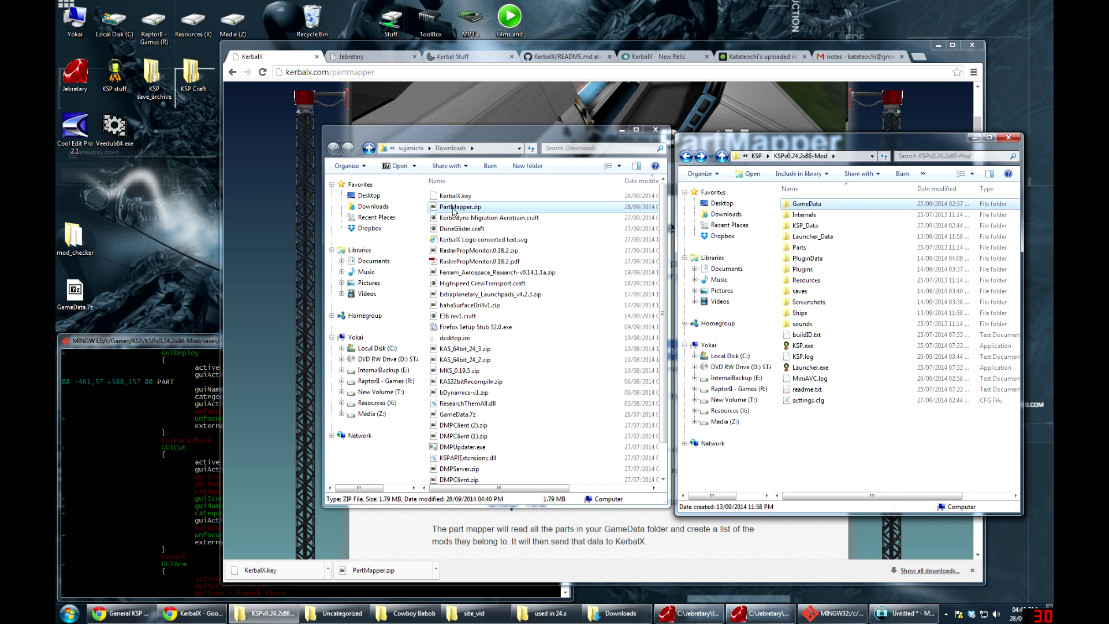
{"action": "double_click", "coordinate": [454, 206]}
Extract PartMapper.exe and ignore_mods.txt from PartMapper.zip into the KSPv0.24.2x86-Mod folder
{"action": "left_click", "coordinate": [621, 90]}
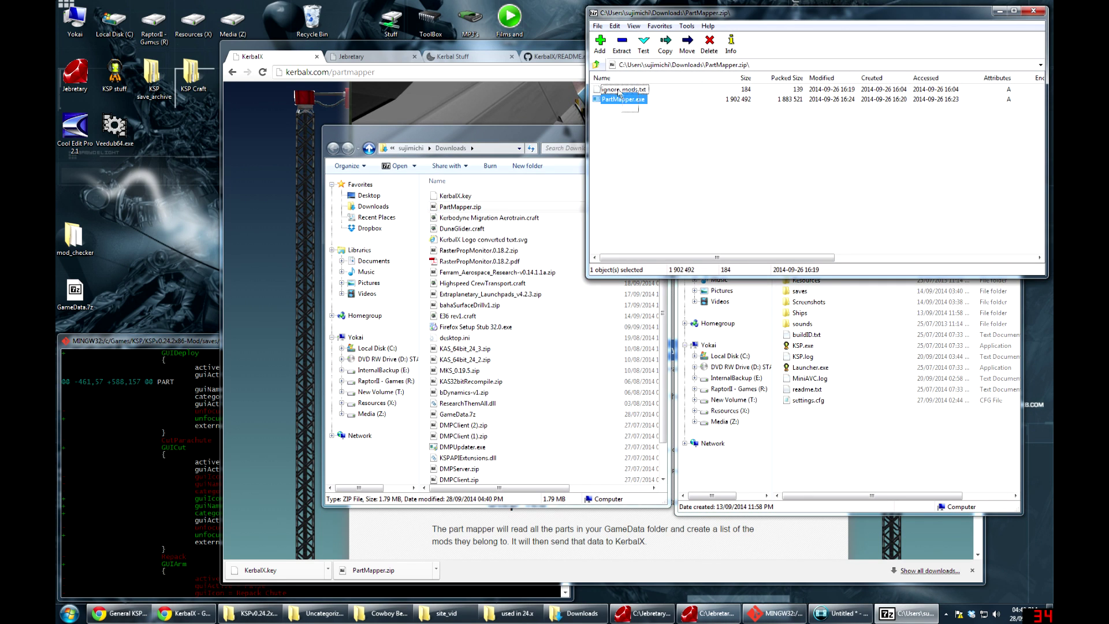
{"action": "left_click", "coordinate": [619, 98], "text": "shift"}
{"action": "left_click", "coordinate": [631, 123]}
{"action": "left_click_drag", "start_coordinate": [622, 99], "coordinate": [834, 441]}
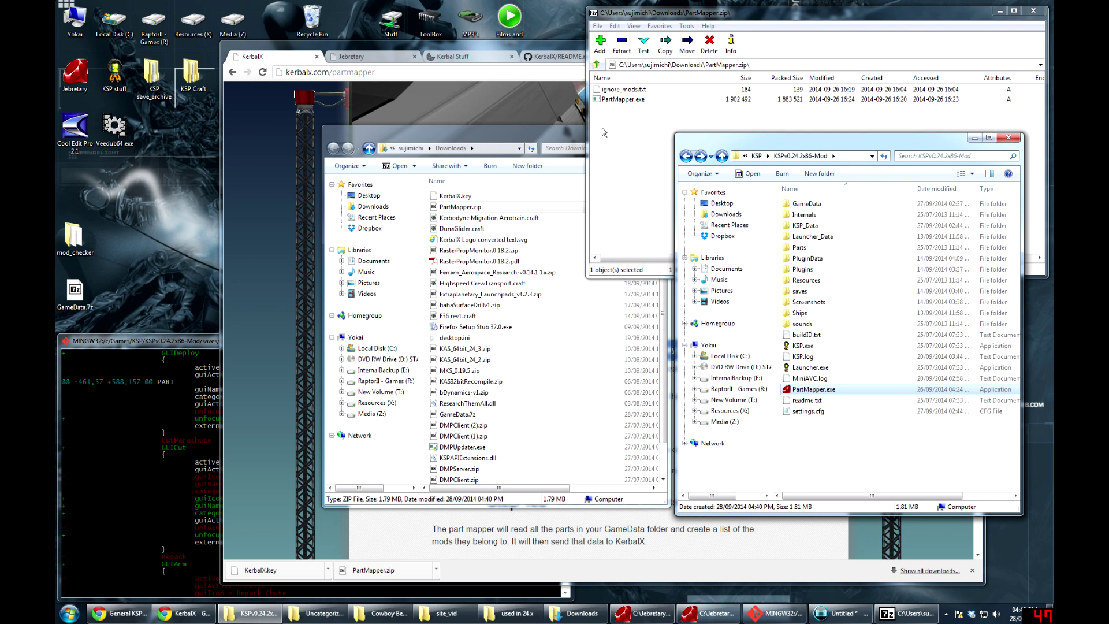
{"action": "left_click", "coordinate": [617, 91]}
{"action": "left_click_drag", "start_coordinate": [609, 94], "coordinate": [830, 441]}
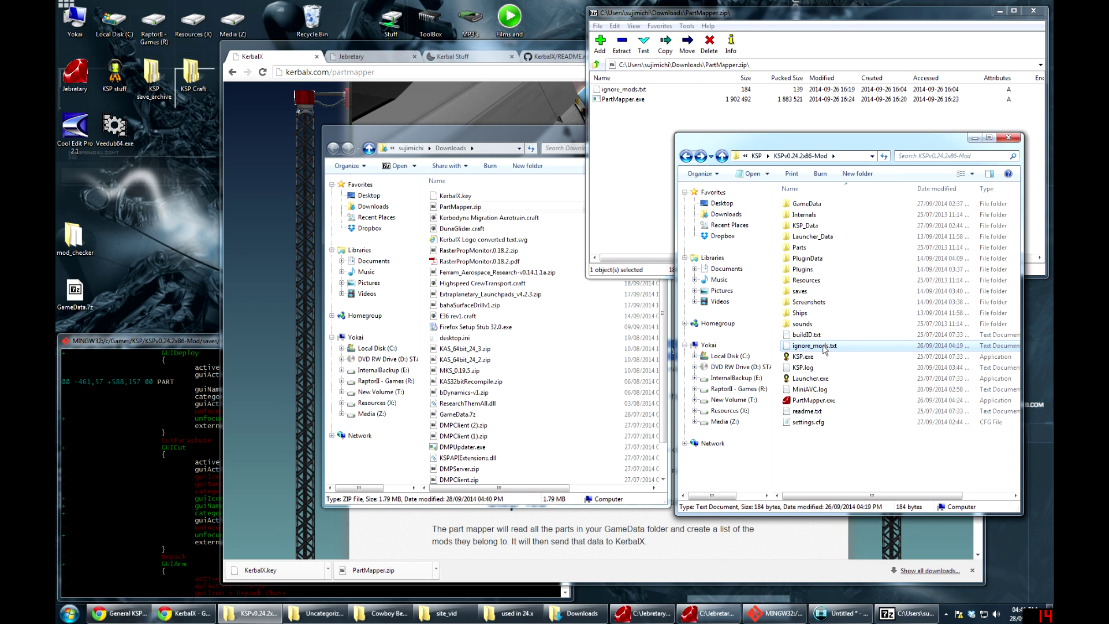
Inspect ignore_mods.txt without saving changes, add KerbalX.key to the folder, and run PartMapper
{"action": "double_click", "coordinate": [825, 348]}
{"action": "left_click_drag", "start_coordinate": [427, 8], "coordinate": [780, 164]}
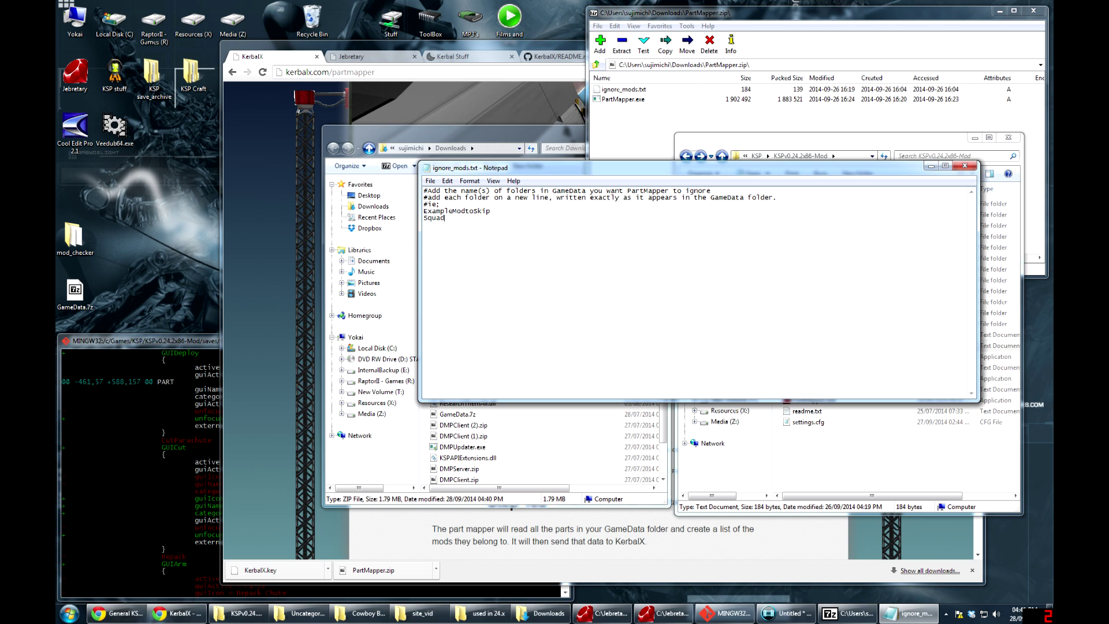
{"action": "key", "text": "shift+Home"}
{"action": "key", "text": "BackSpace"}
{"action": "key", "text": "BackSpace"}
{"action": "left_click", "coordinate": [966, 166]}
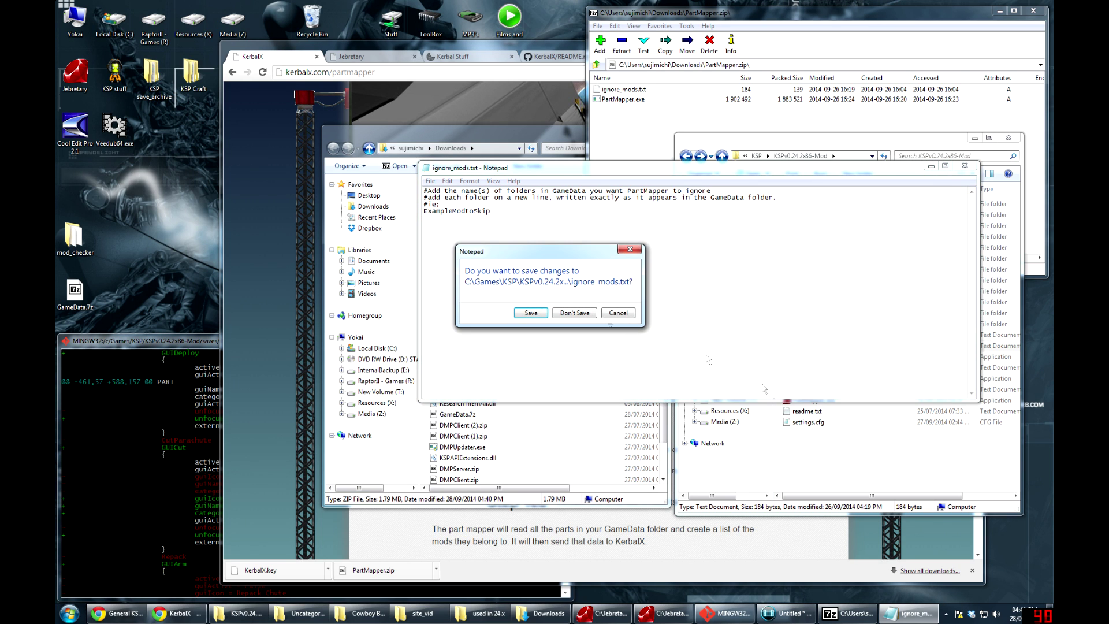
{"action": "left_click", "coordinate": [574, 313]}
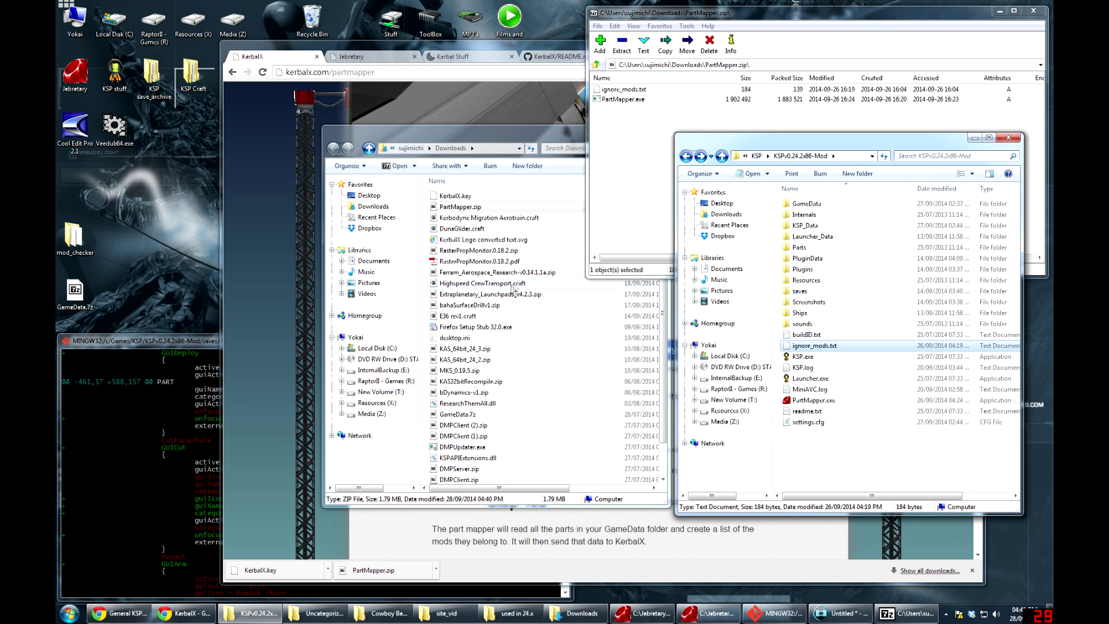
{"action": "left_click_drag", "start_coordinate": [443, 199], "coordinate": [824, 442]}
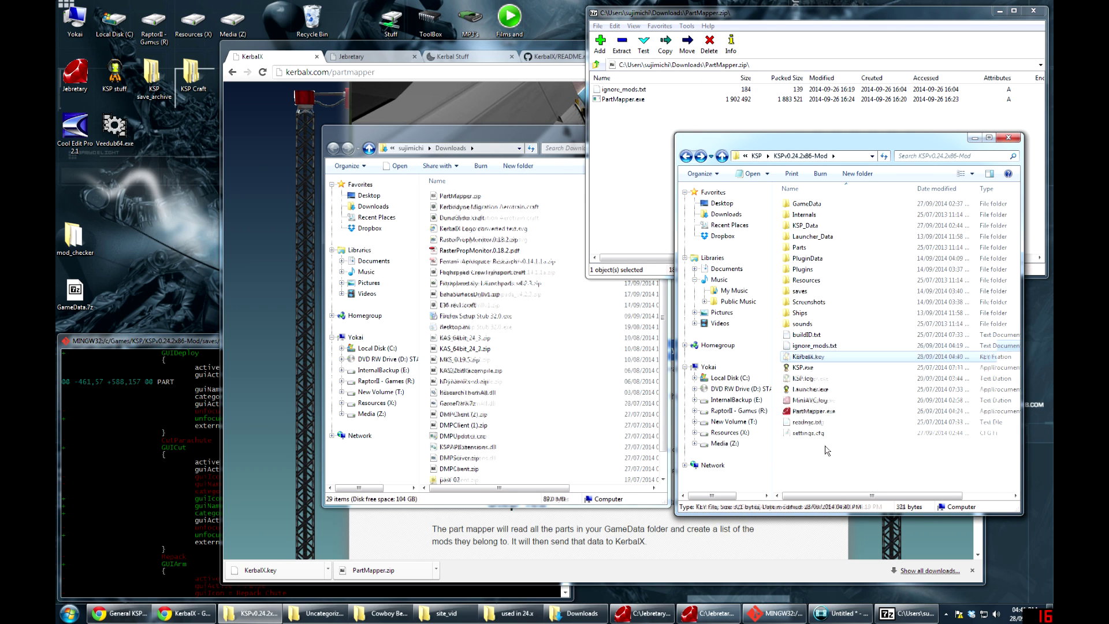
{"action": "double_click", "coordinate": [812, 412]}
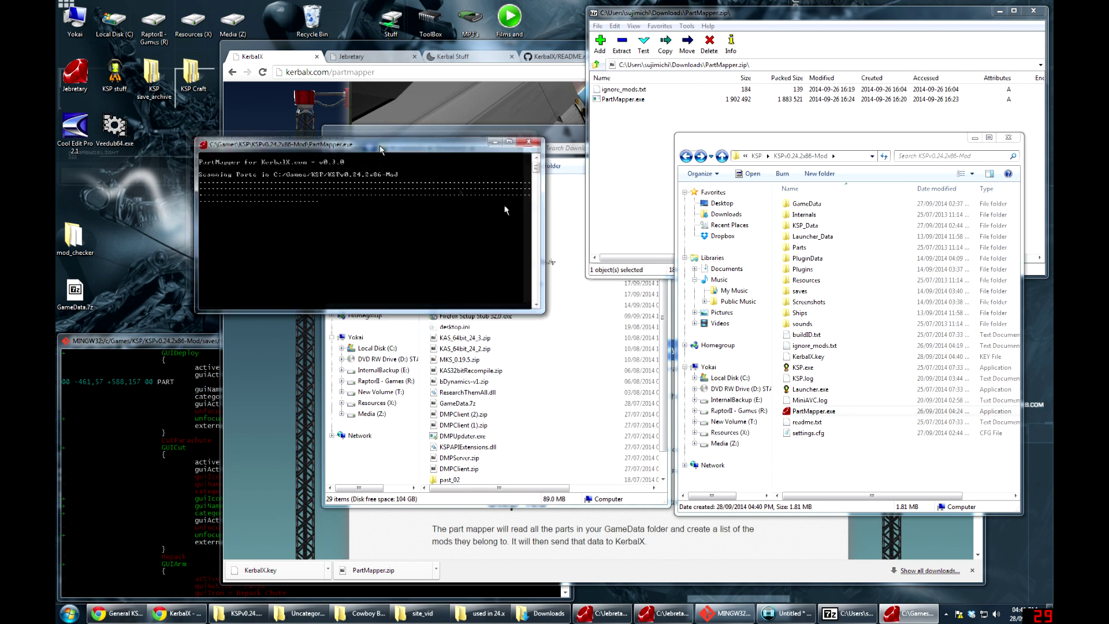
Let PartMapper finish sending part data to KerbalX, then close its console and the KSP folder
{"action": "left_click_drag", "start_coordinate": [380, 149], "coordinate": [640, 252]}
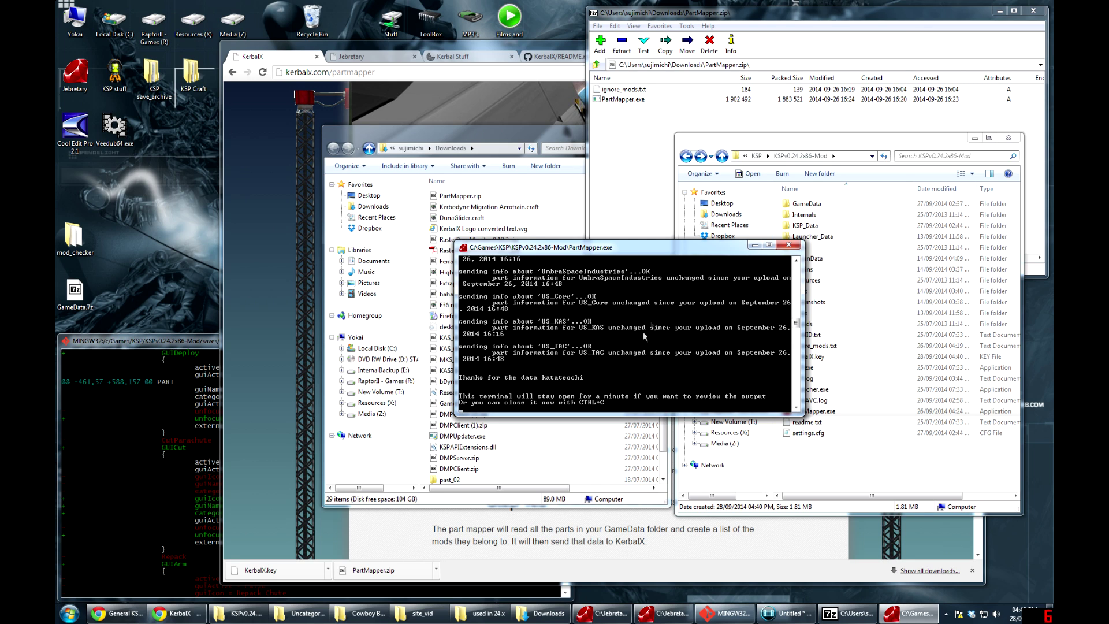
{"action": "key", "text": "ctrl+c"}
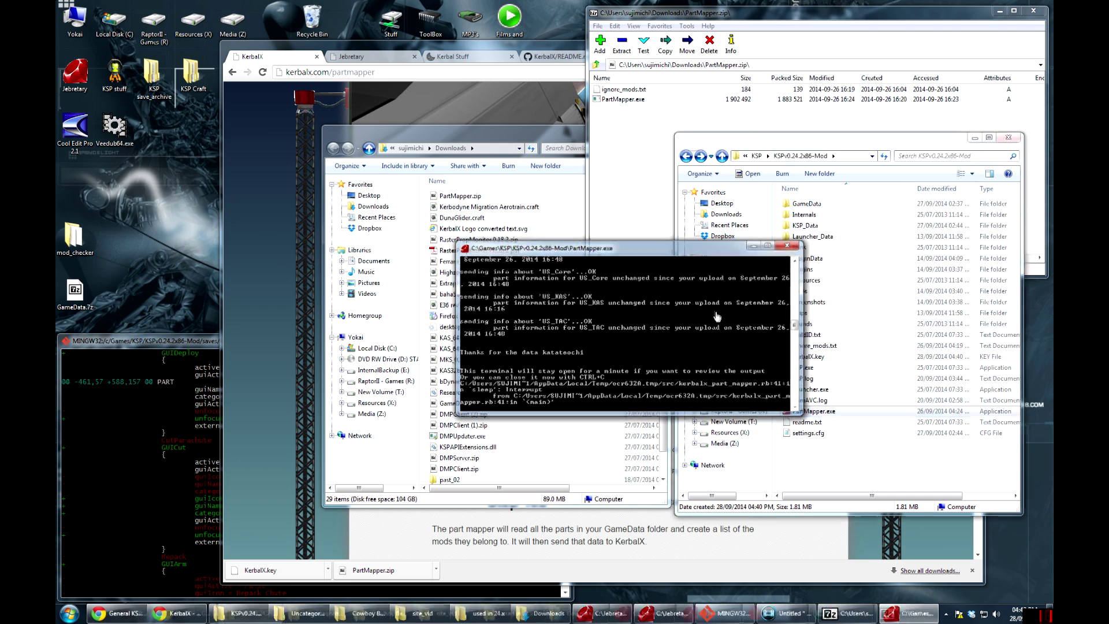
{"action": "key", "text": "alt+F4"}
Close the downloads folder and open the user's KerbalX profile page in Chrome
{"action": "left_click", "coordinate": [528, 372]}
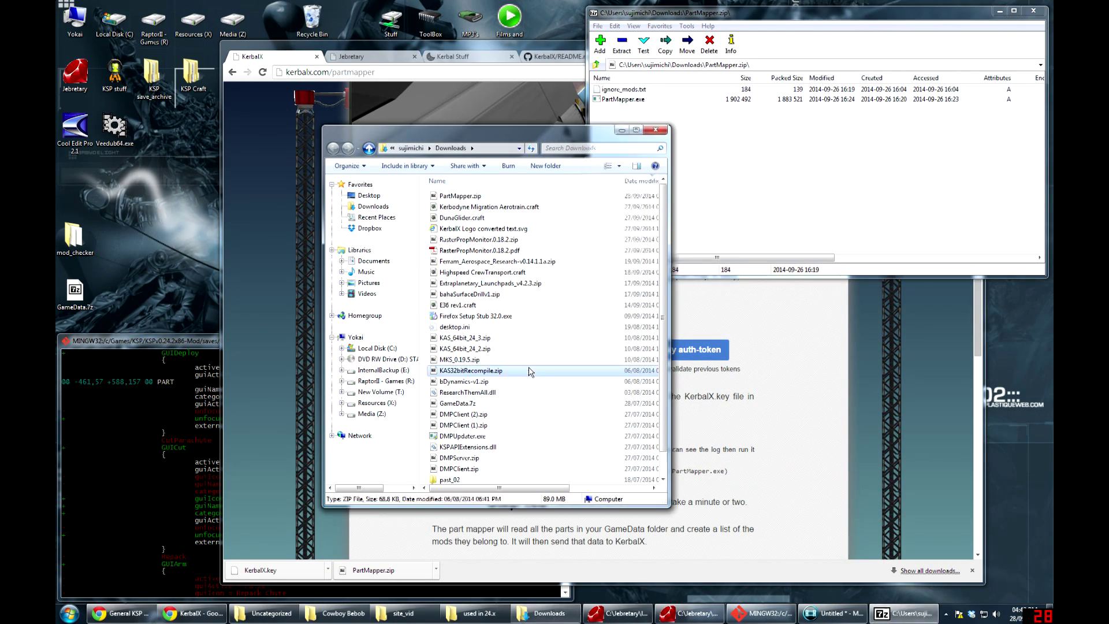
{"action": "key", "text": "alt+F4"}
{"action": "left_click", "coordinate": [382, 289]}
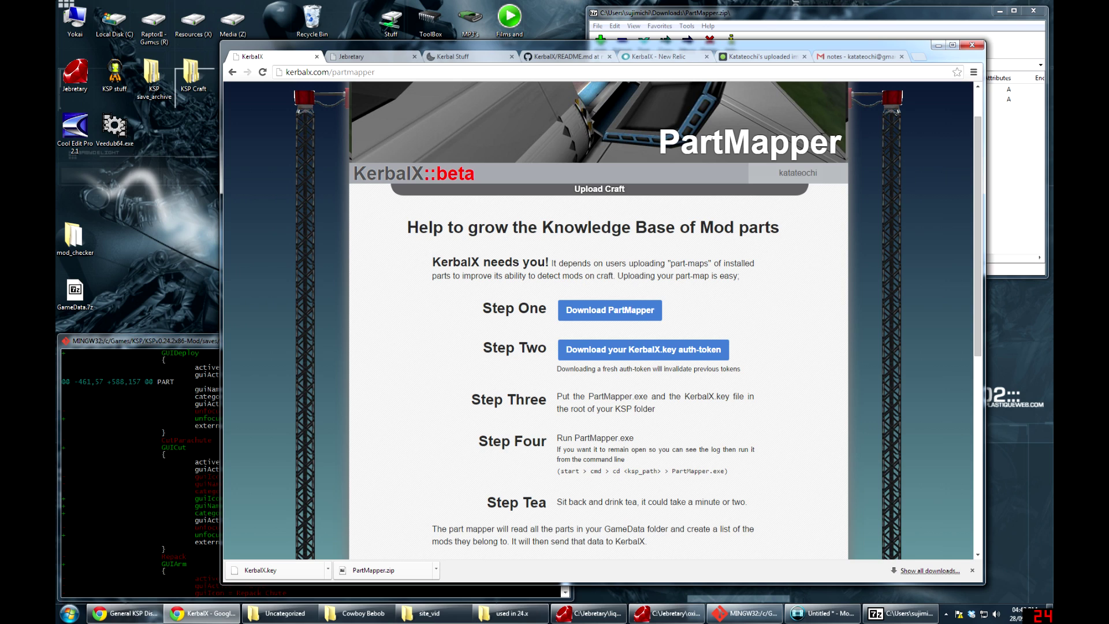
{"action": "mouse_move", "coordinate": [811, 184]}
{"action": "left_click", "coordinate": [822, 210]}
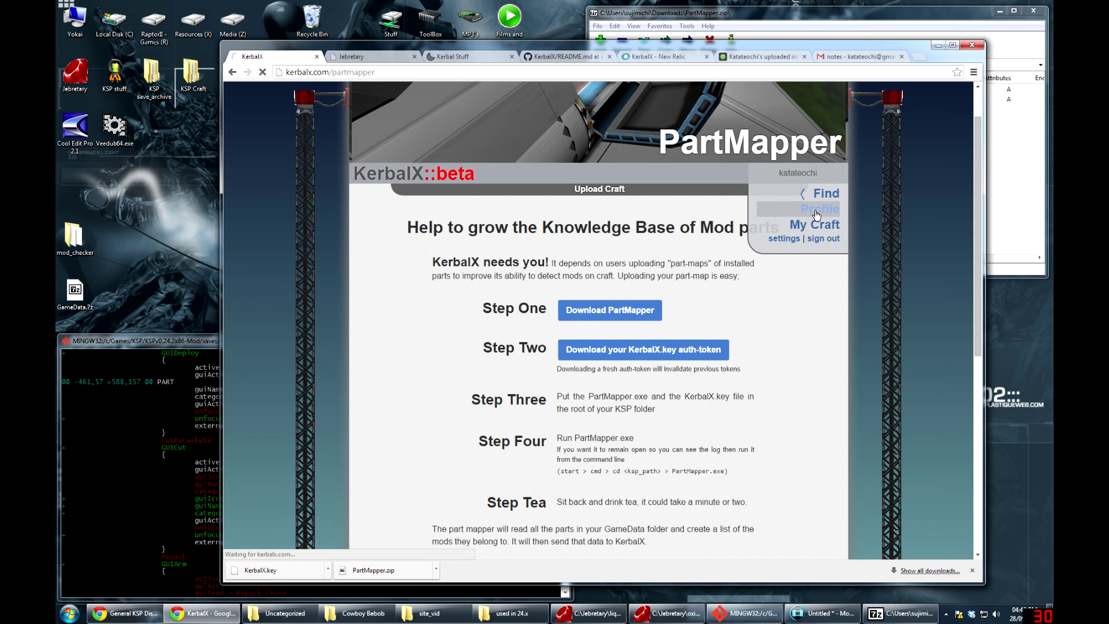
Scroll through the profile's Mod List of 46 updated mods and view all 17 craft
{"action": "scroll", "coordinate": [605, 415], "scroll_direction": "down", "scroll_amount": 3}
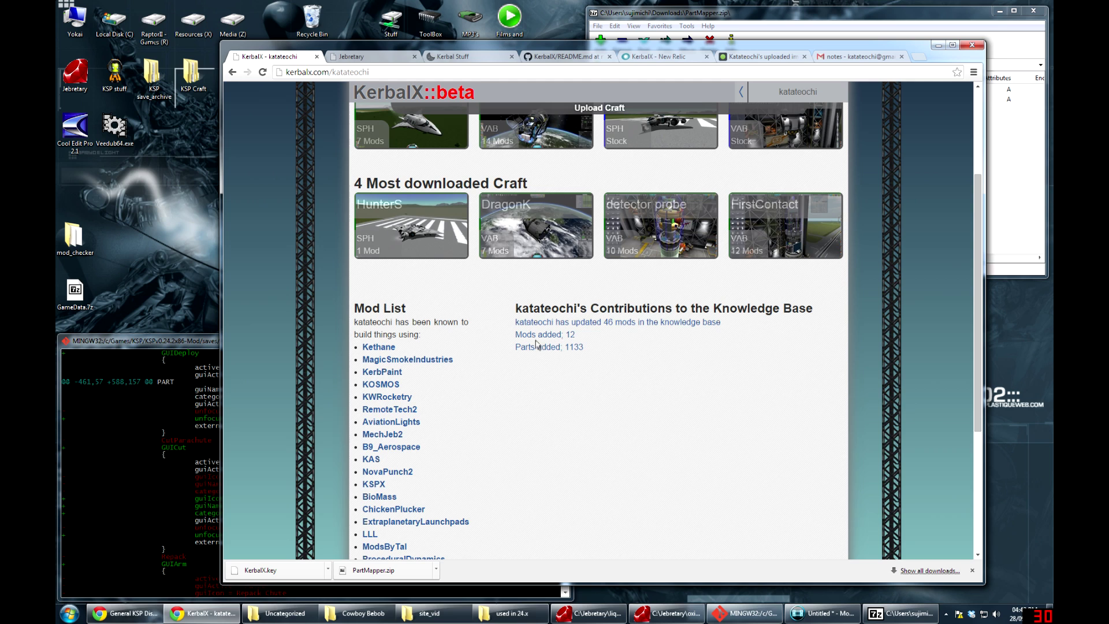
{"action": "scroll", "coordinate": [536, 345], "scroll_direction": "down", "scroll_amount": 2}
{"action": "left_click_drag", "start_coordinate": [359, 198], "coordinate": [469, 498]}
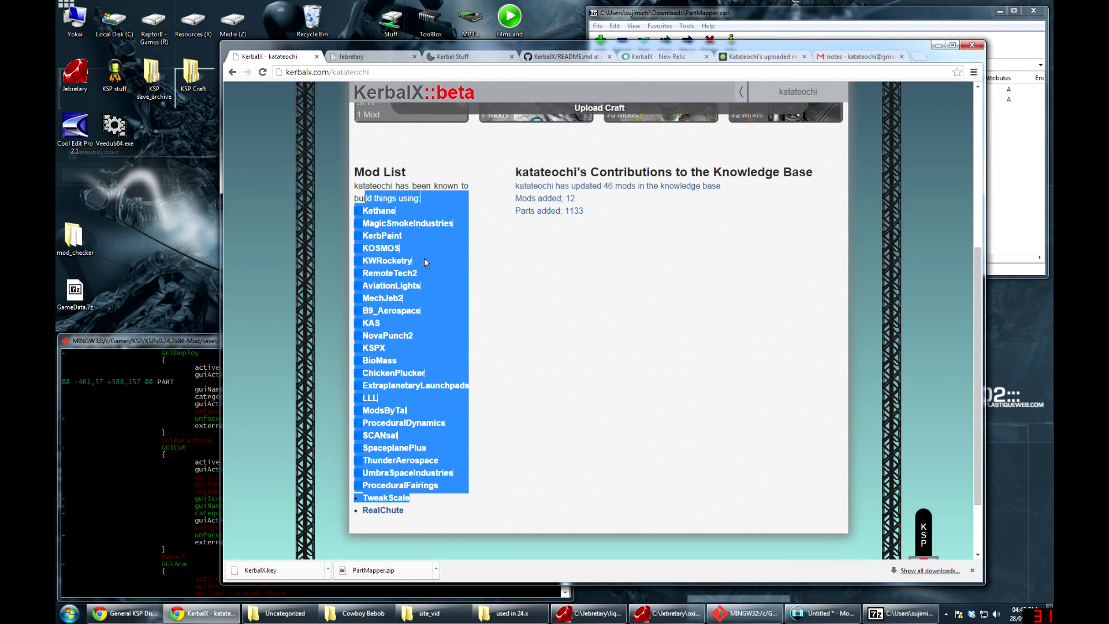
{"action": "left_click", "coordinate": [465, 295]}
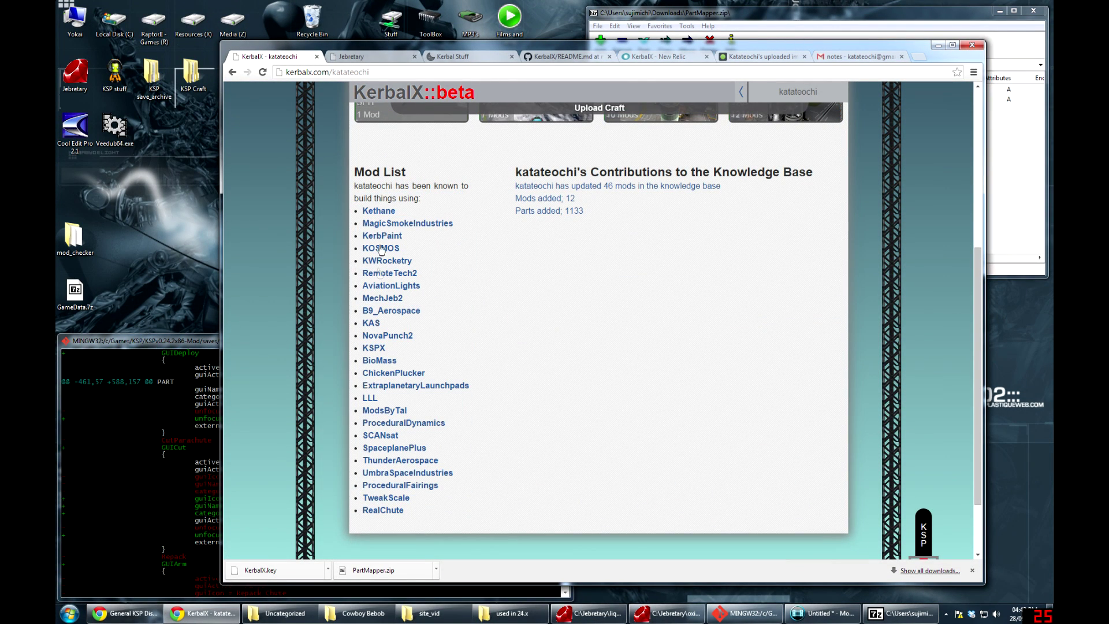
{"action": "scroll", "coordinate": [470, 355], "scroll_direction": "up", "scroll_amount": 4}
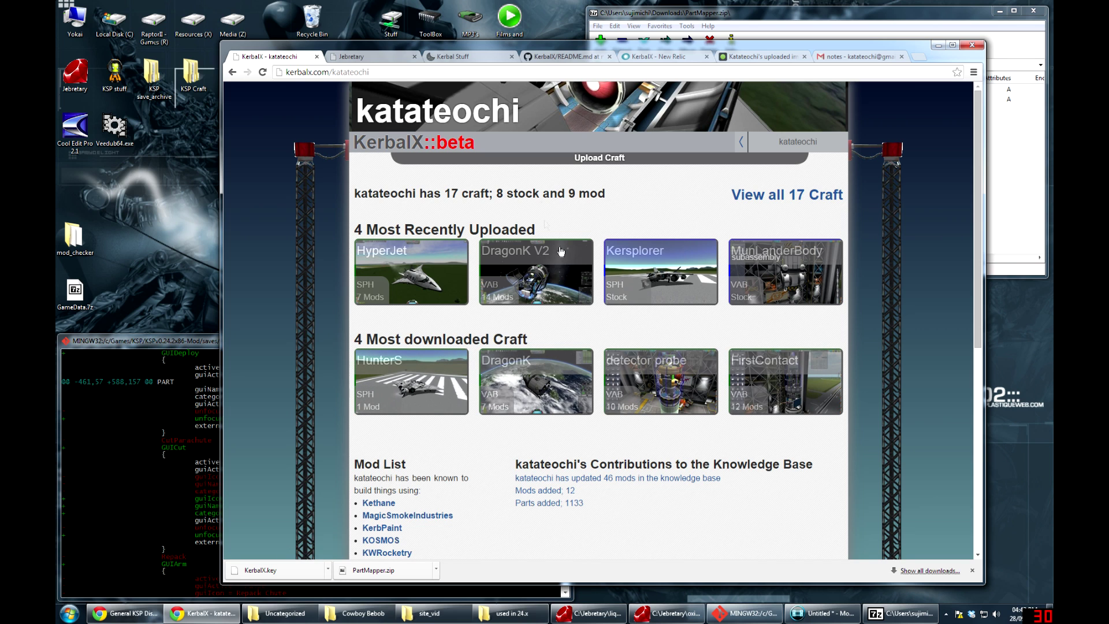
{"action": "left_click", "coordinate": [786, 197]}
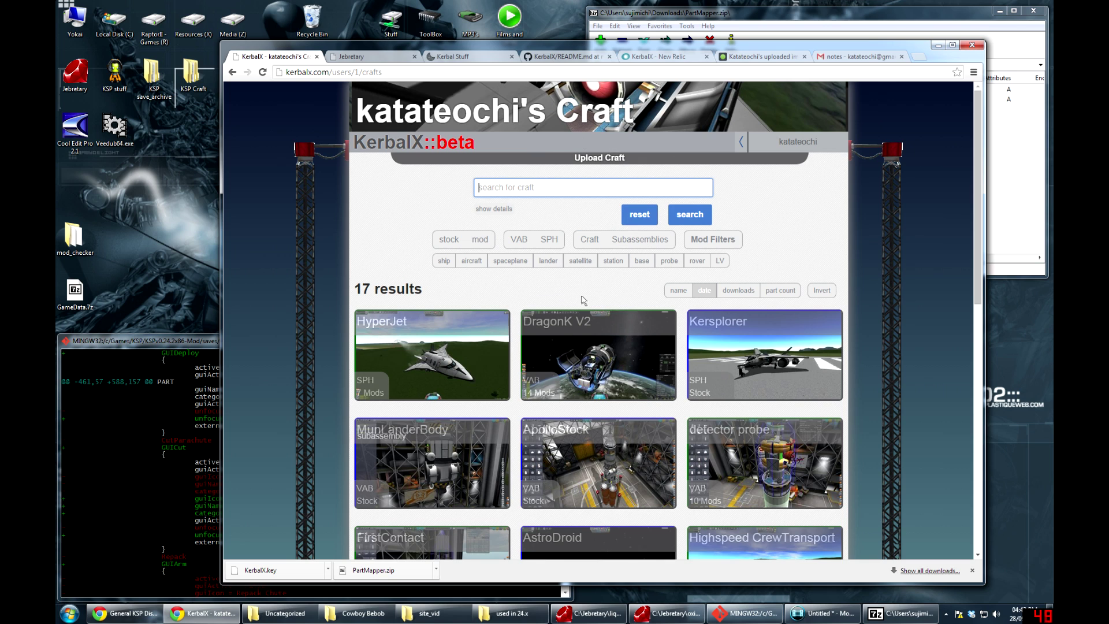
Go to the Find > Mods list and scroll through the listed mods
{"action": "scroll", "coordinate": [601, 347], "scroll_direction": "down", "scroll_amount": 6}
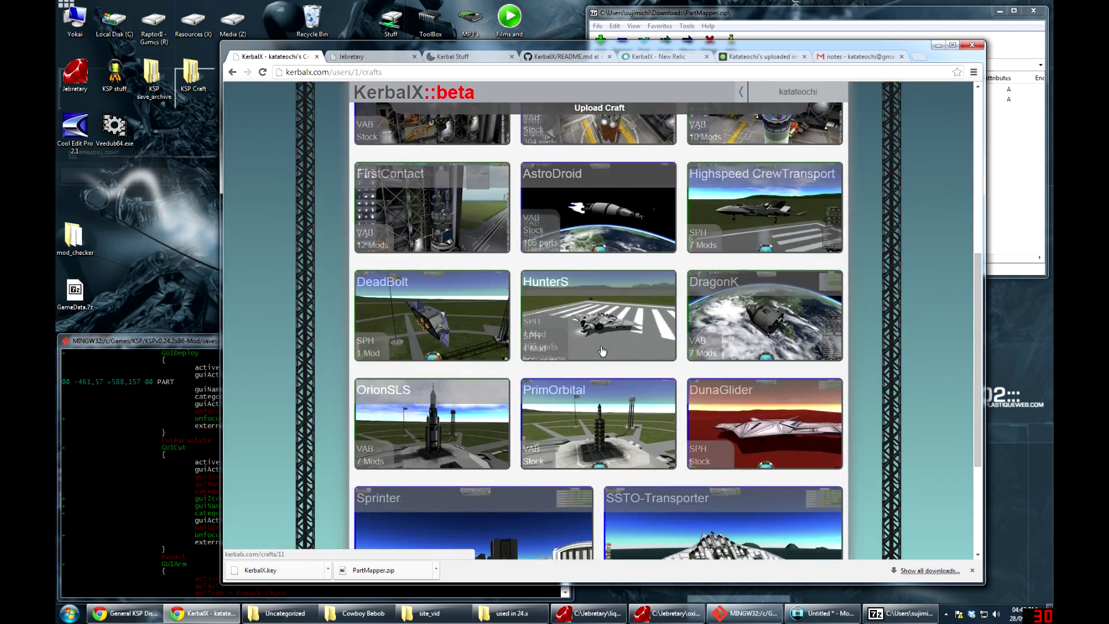
{"action": "scroll", "coordinate": [601, 350], "scroll_direction": "up", "scroll_amount": 8}
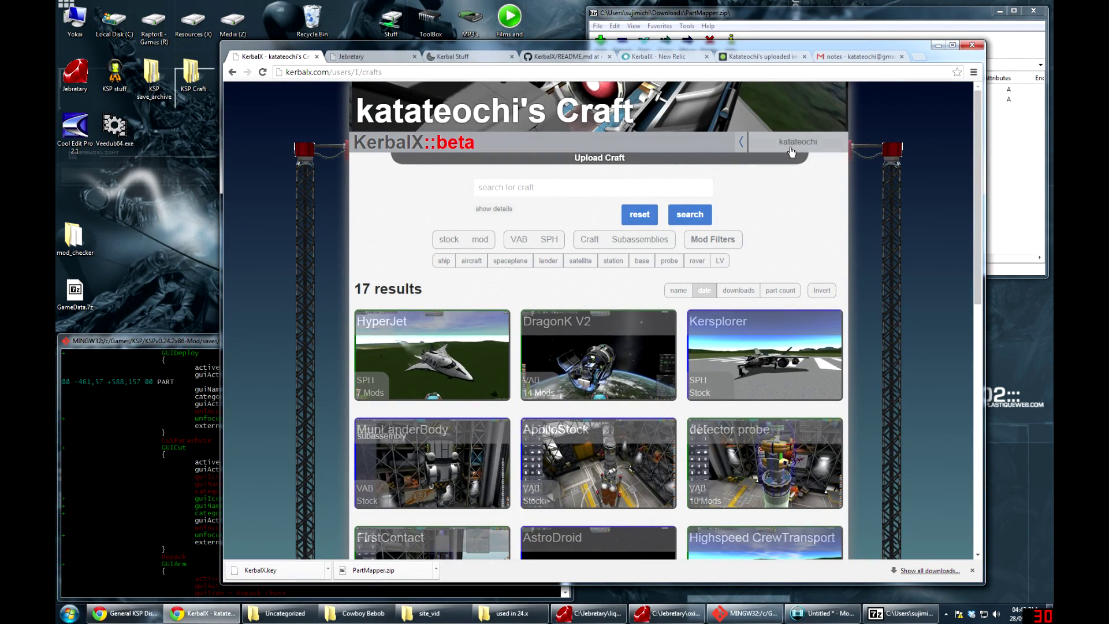
{"action": "mouse_move", "coordinate": [791, 151]}
{"action": "mouse_move", "coordinate": [819, 163]}
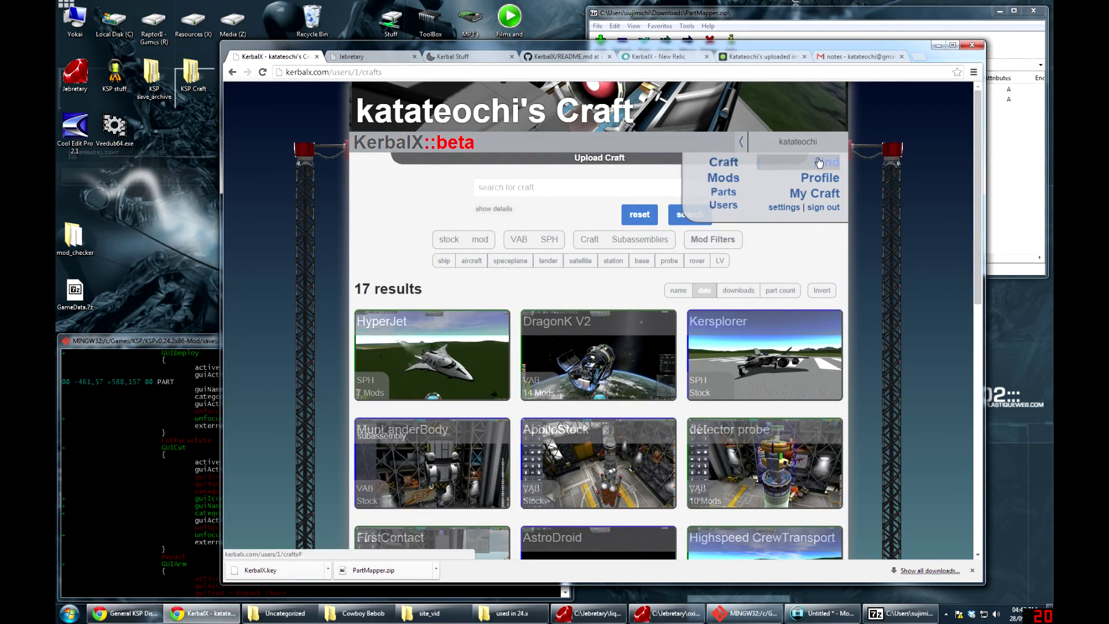
{"action": "left_click", "coordinate": [723, 178]}
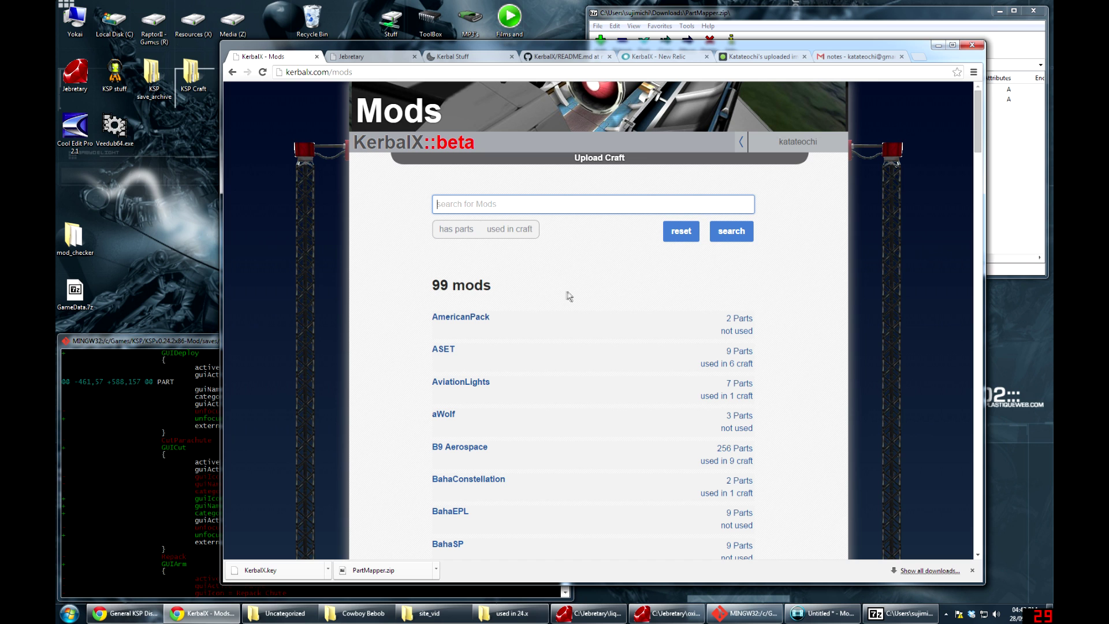
{"action": "scroll", "coordinate": [595, 294], "scroll_direction": "down", "scroll_amount": 12}
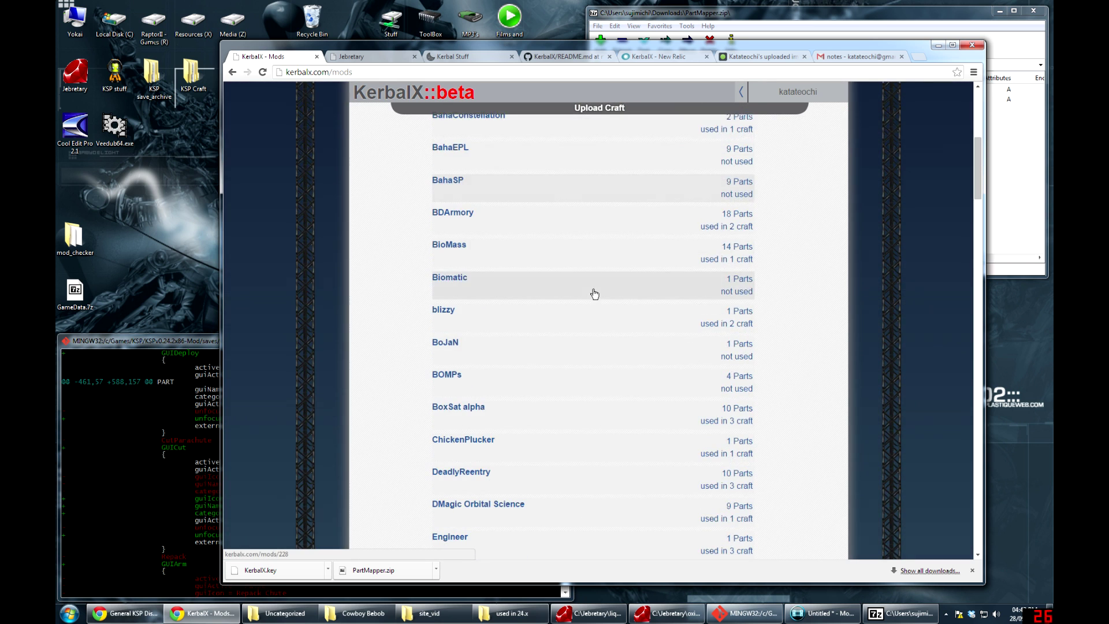
{"action": "scroll", "coordinate": [595, 294], "scroll_direction": "up", "scroll_amount": 4}
{"action": "scroll", "coordinate": [595, 294], "scroll_direction": "up", "scroll_amount": 8}
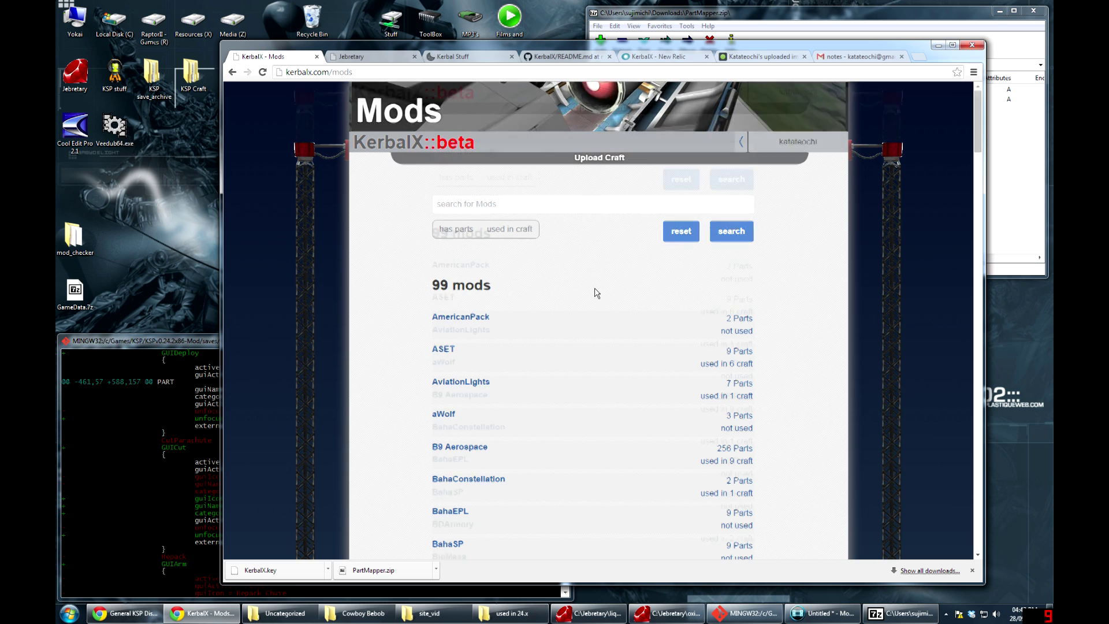
{"action": "scroll", "coordinate": [592, 282], "scroll_direction": "down", "scroll_amount": 6}
{"action": "scroll", "coordinate": [595, 296], "scroll_direction": "down", "scroll_amount": 2}
{"action": "scroll", "coordinate": [595, 296], "scroll_direction": "down", "scroll_amount": 12}
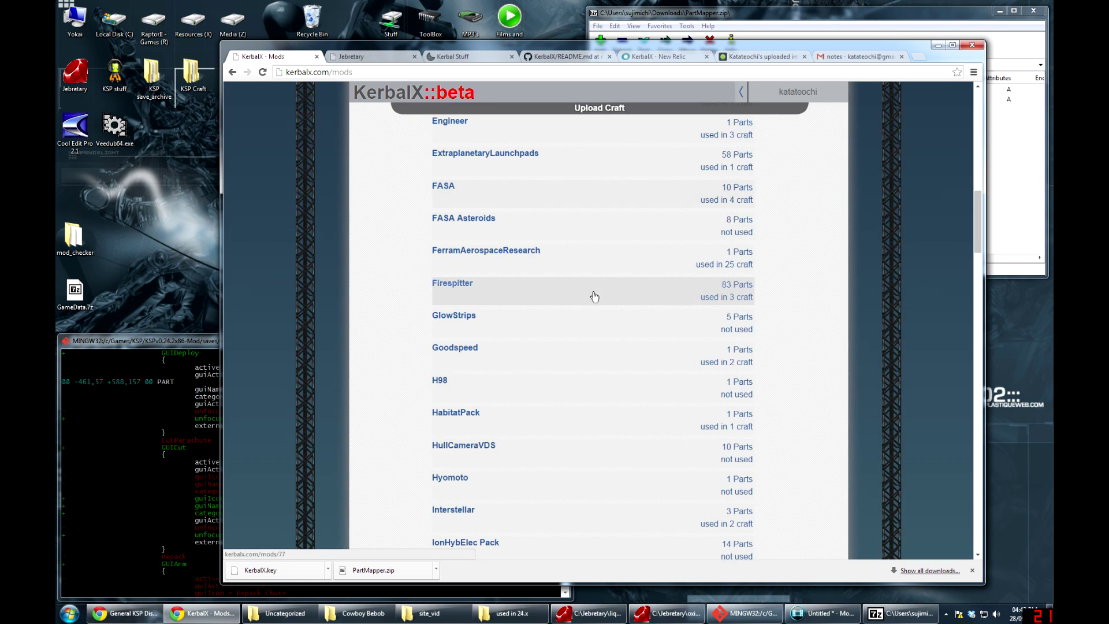
{"action": "scroll", "coordinate": [594, 297], "scroll_direction": "up", "scroll_amount": 14}
{"action": "scroll", "coordinate": [594, 298], "scroll_direction": "up", "scroll_amount": 5}
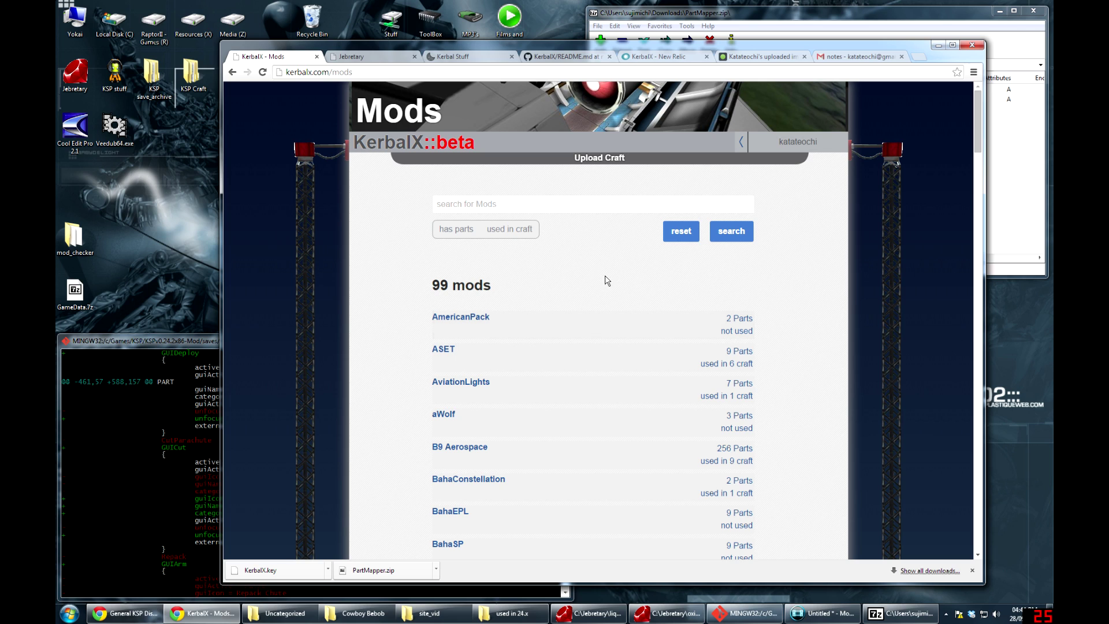
Search mods for 'k', open Kethane, and list its 17 part names
{"action": "left_click", "coordinate": [580, 204]}
{"action": "type", "text": "keth"}
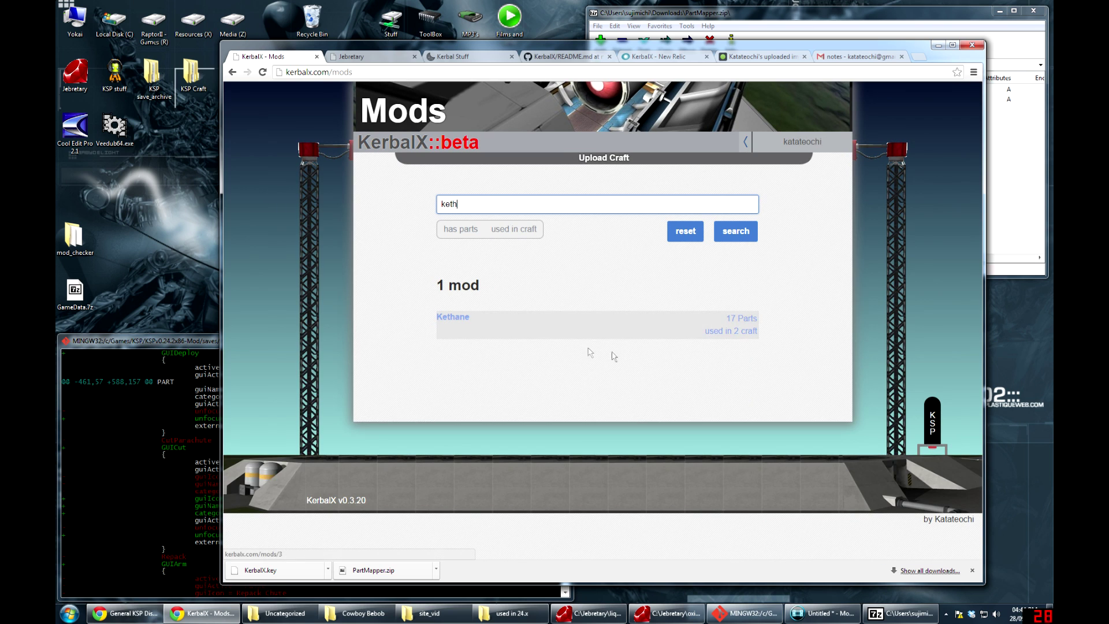
{"action": "left_click", "coordinate": [604, 323]}
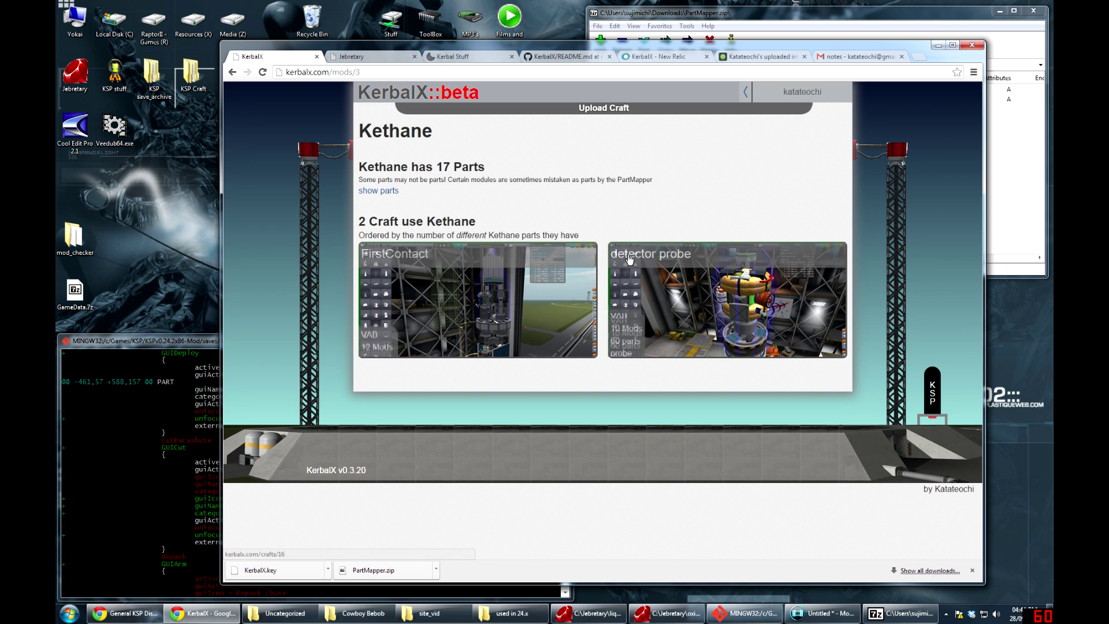
{"action": "left_click", "coordinate": [385, 191]}
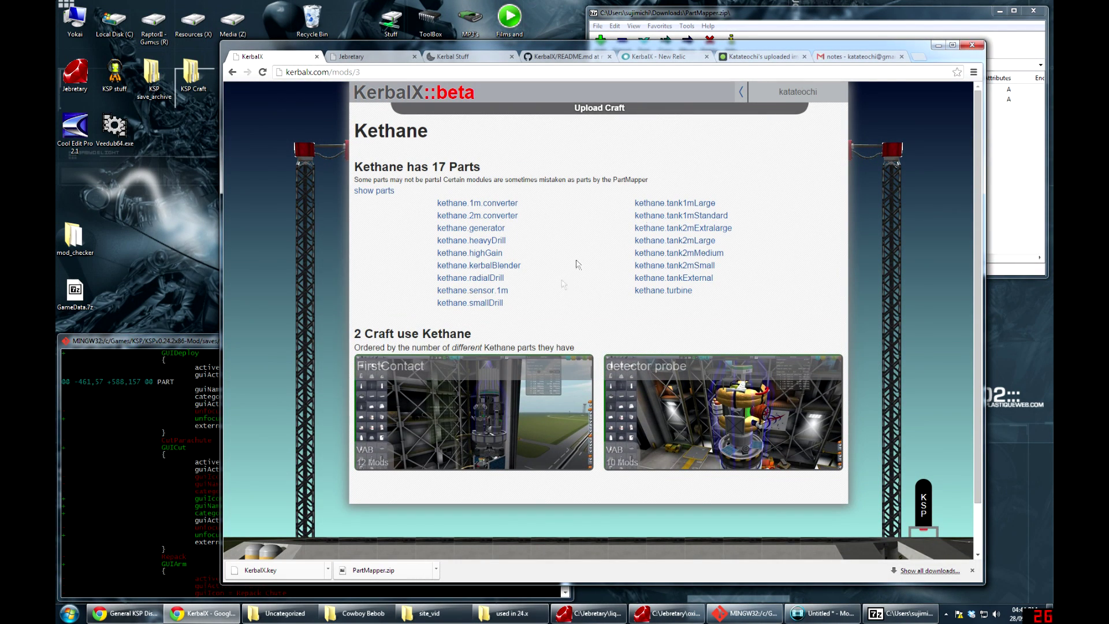
{"action": "mouse_move", "coordinate": [797, 92]}
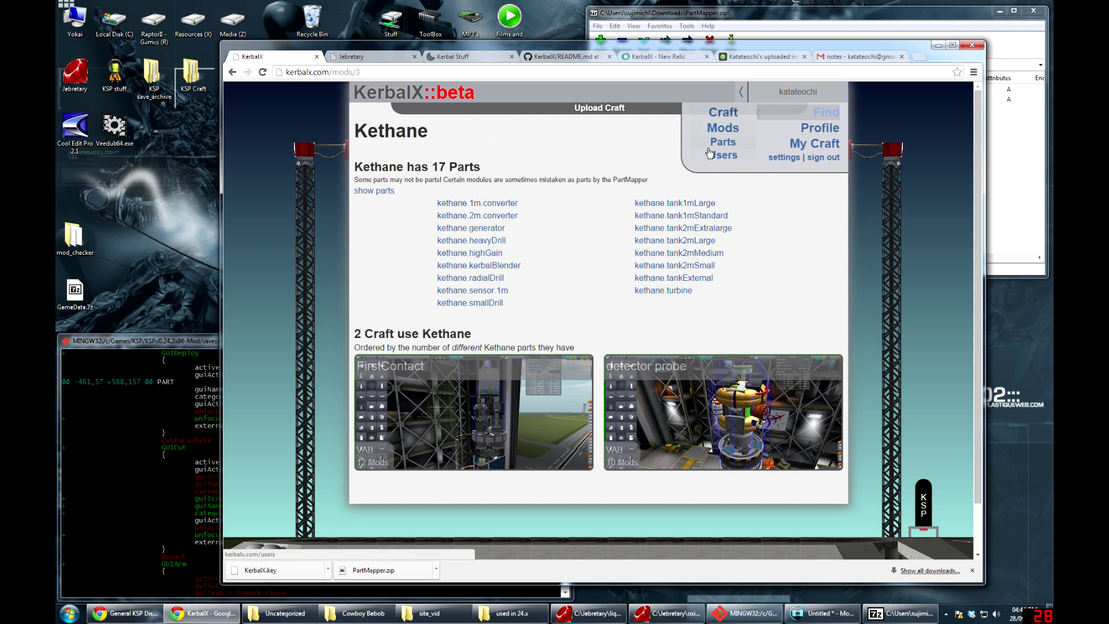
Search parts for 'kerbpro' and open its HullCameraVDS mod page (10 parts, 0 craft)
{"action": "left_click", "coordinate": [719, 142]}
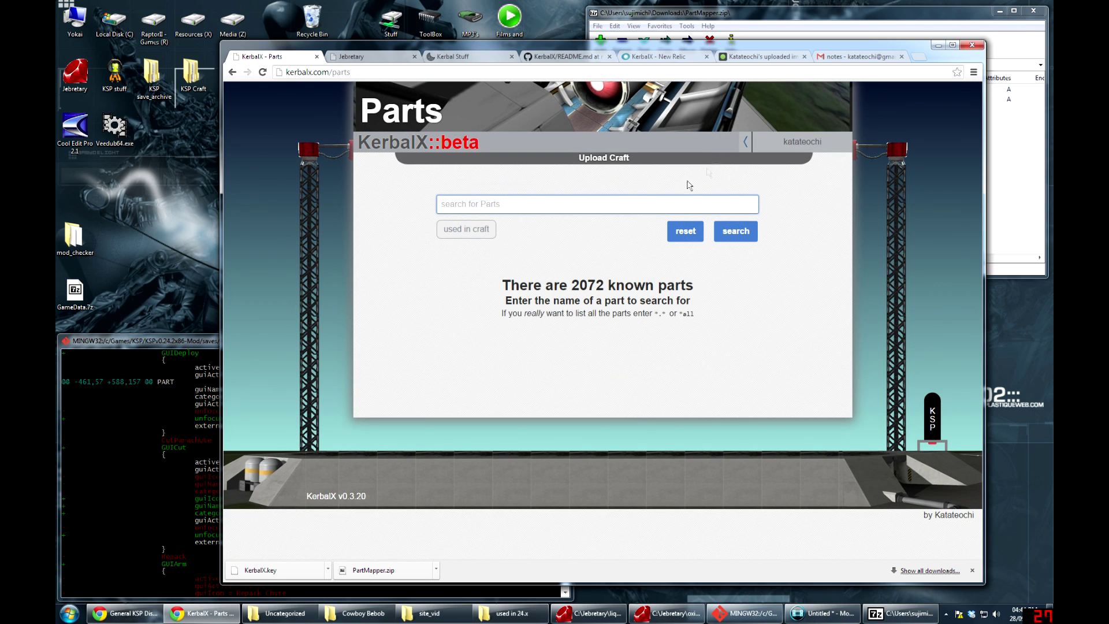
{"action": "double_click", "coordinate": [588, 285]}
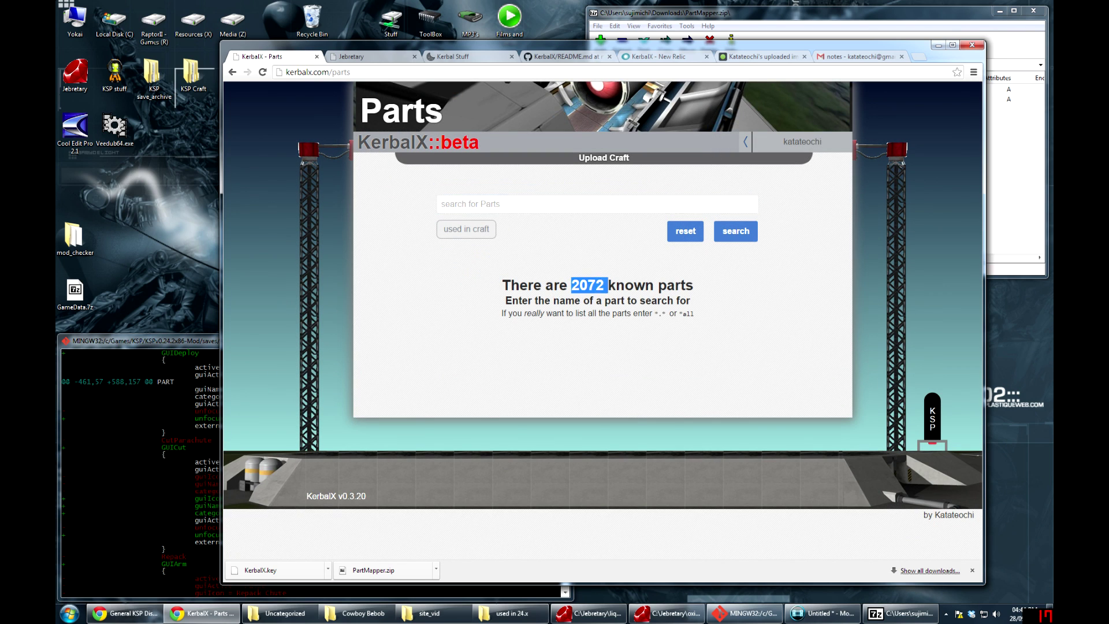
{"action": "left_click", "coordinate": [584, 267]}
{"action": "key", "text": "Tab"}
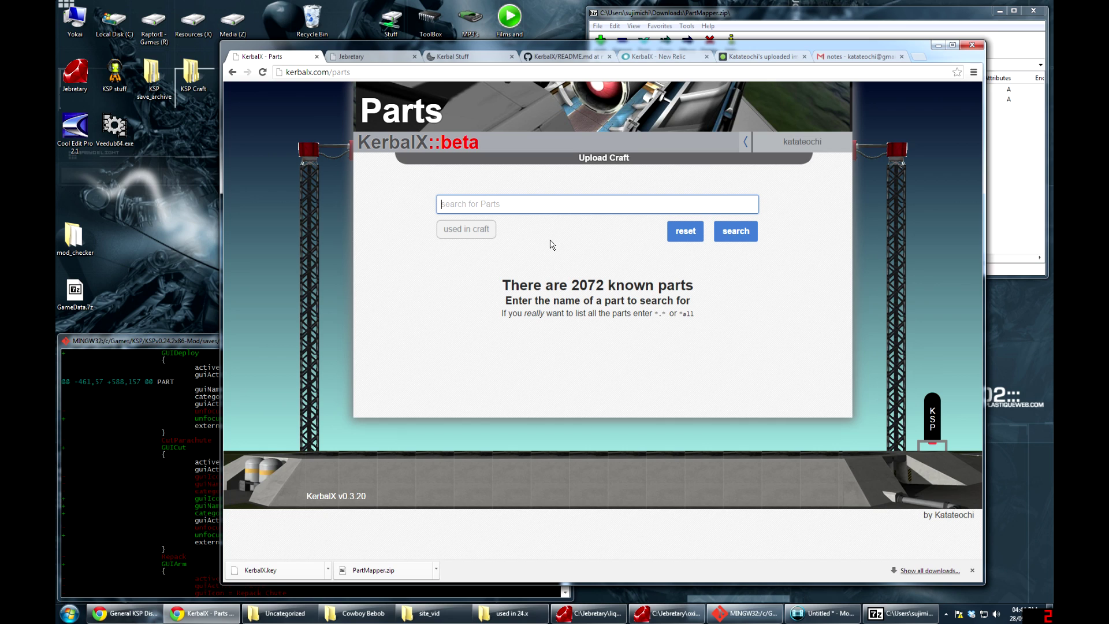
{"action": "type", "text": "kerp"}
{"action": "key", "text": "BackSpace"}
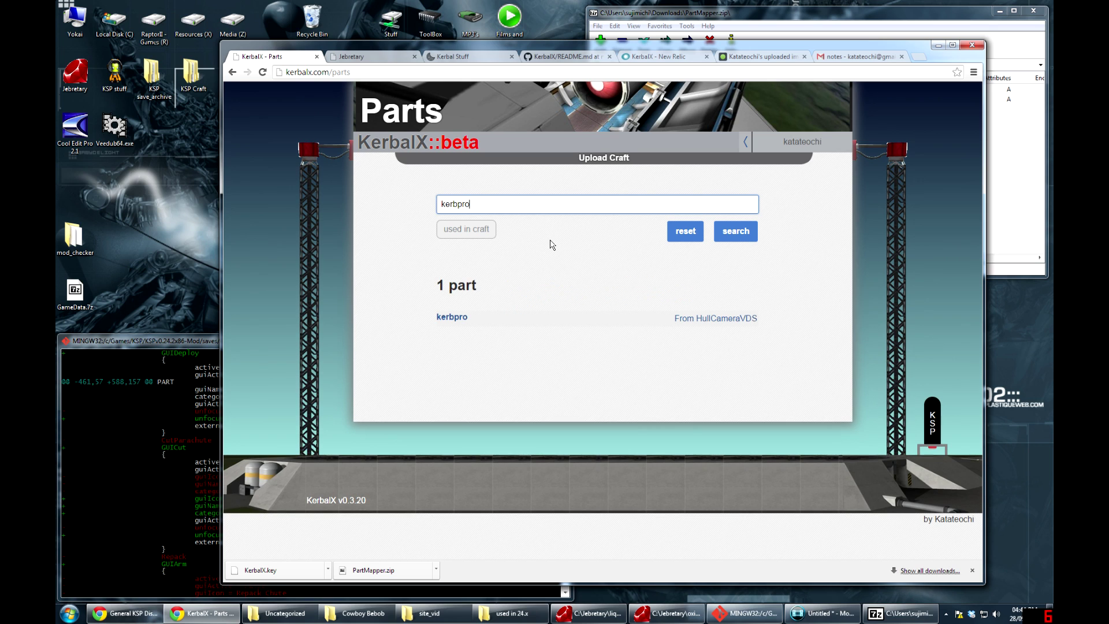
{"action": "right_click", "coordinate": [553, 242]}
{"action": "left_click", "coordinate": [525, 302]}
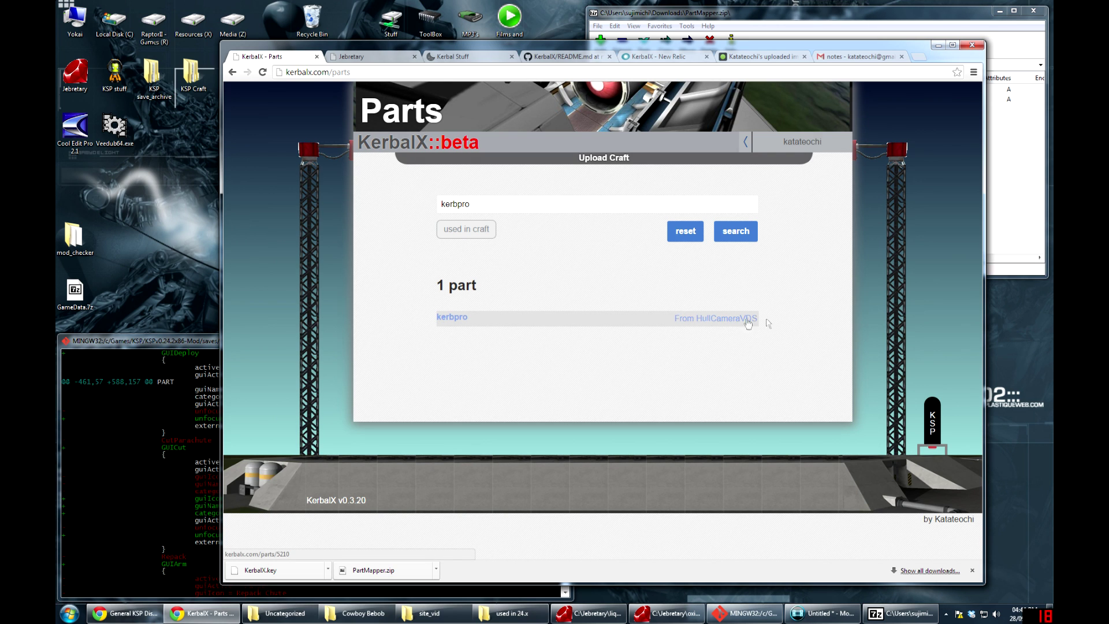
{"action": "left_click", "coordinate": [584, 321]}
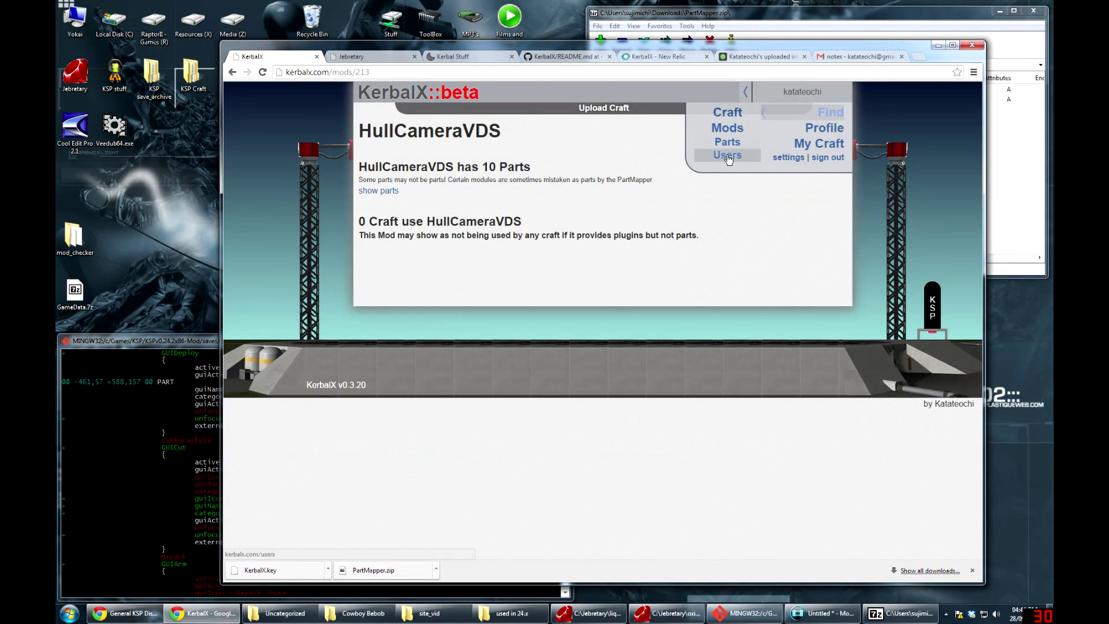
Search the users list for 'ka', then return to the 78-result craft search page
{"action": "left_click", "coordinate": [724, 154]}
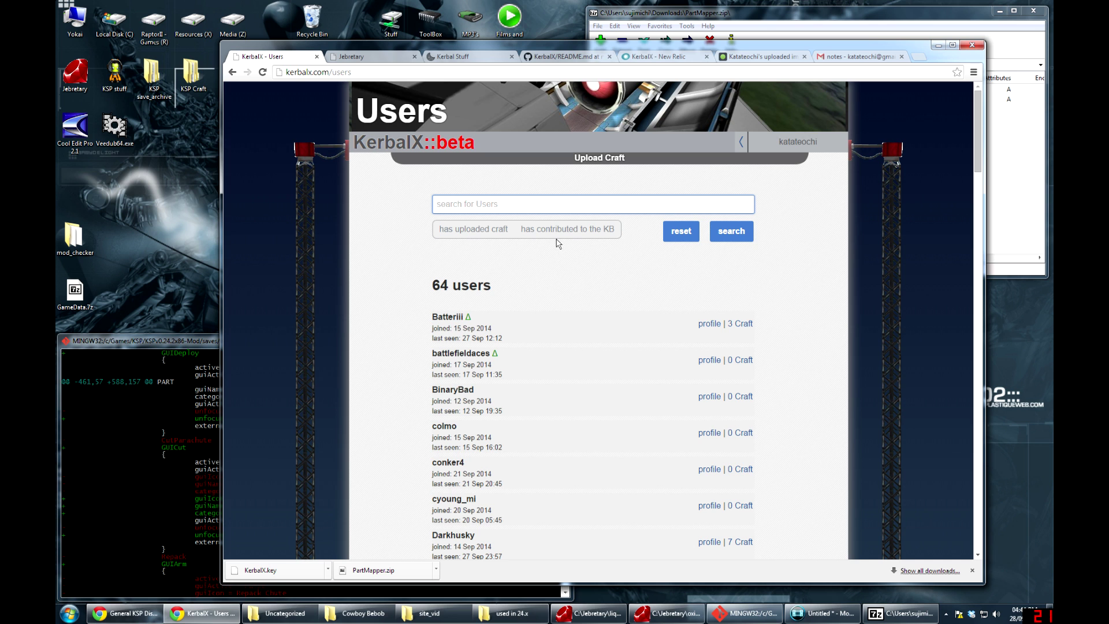
{"action": "scroll", "coordinate": [586, 312], "scroll_direction": "down", "scroll_amount": 8}
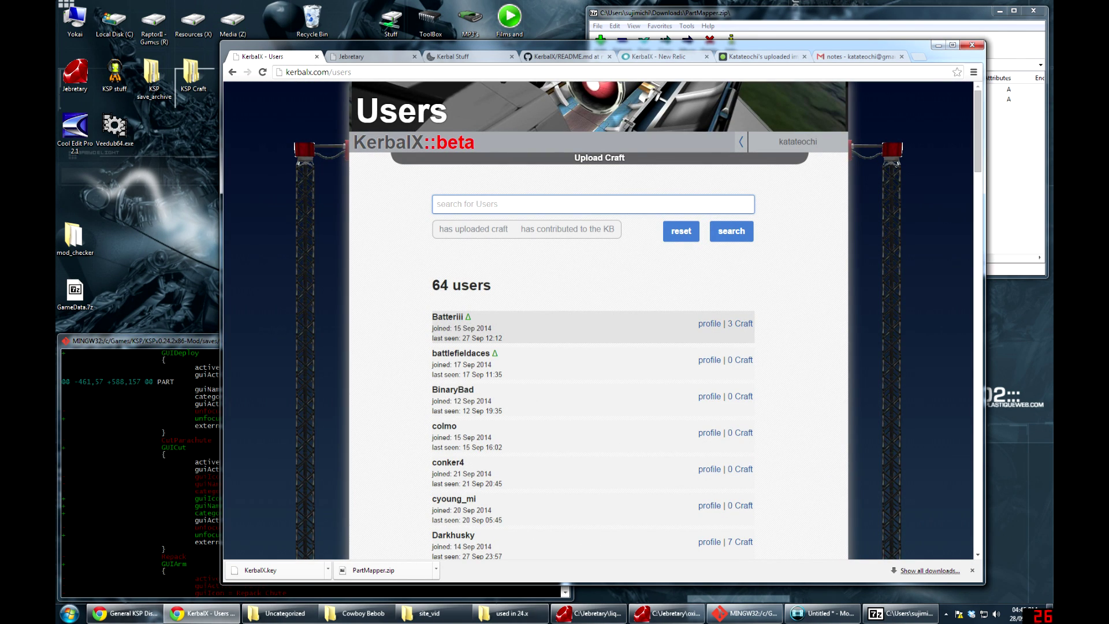
{"action": "mouse_move", "coordinate": [468, 317]}
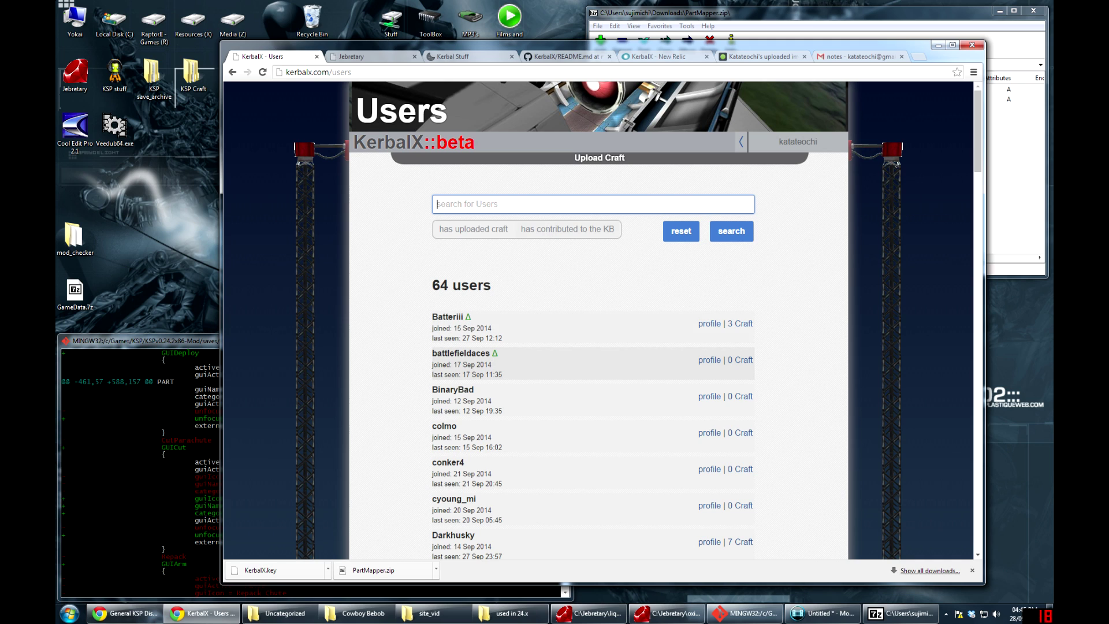
{"action": "type", "text": "kat"}
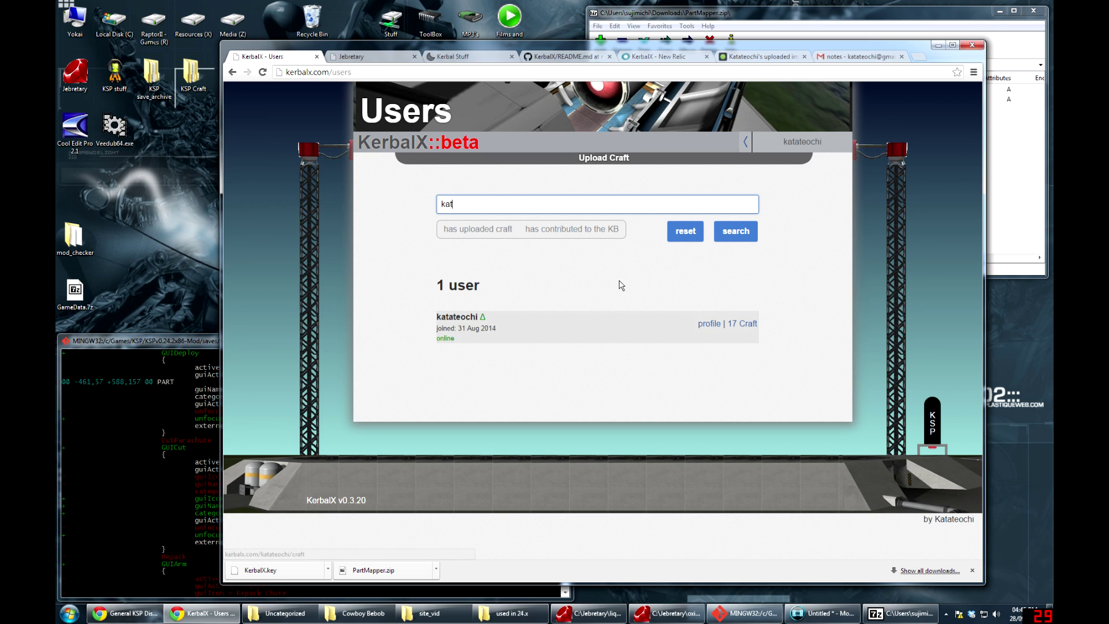
{"action": "left_click", "coordinate": [809, 141]}
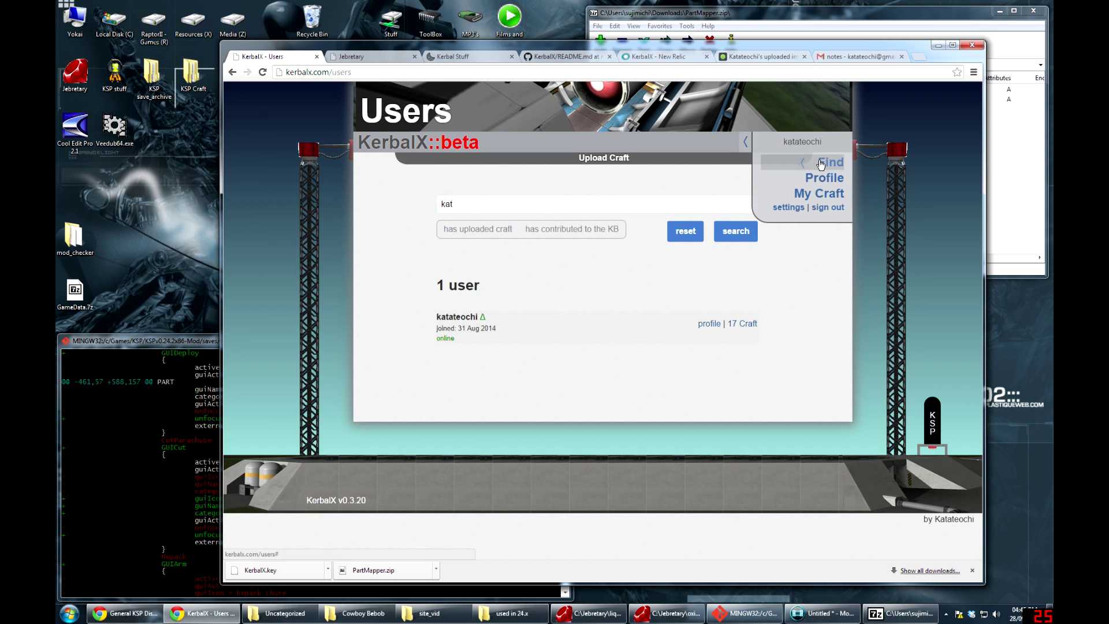
{"action": "mouse_move", "coordinate": [812, 162]}
{"action": "left_click", "coordinate": [725, 161]}
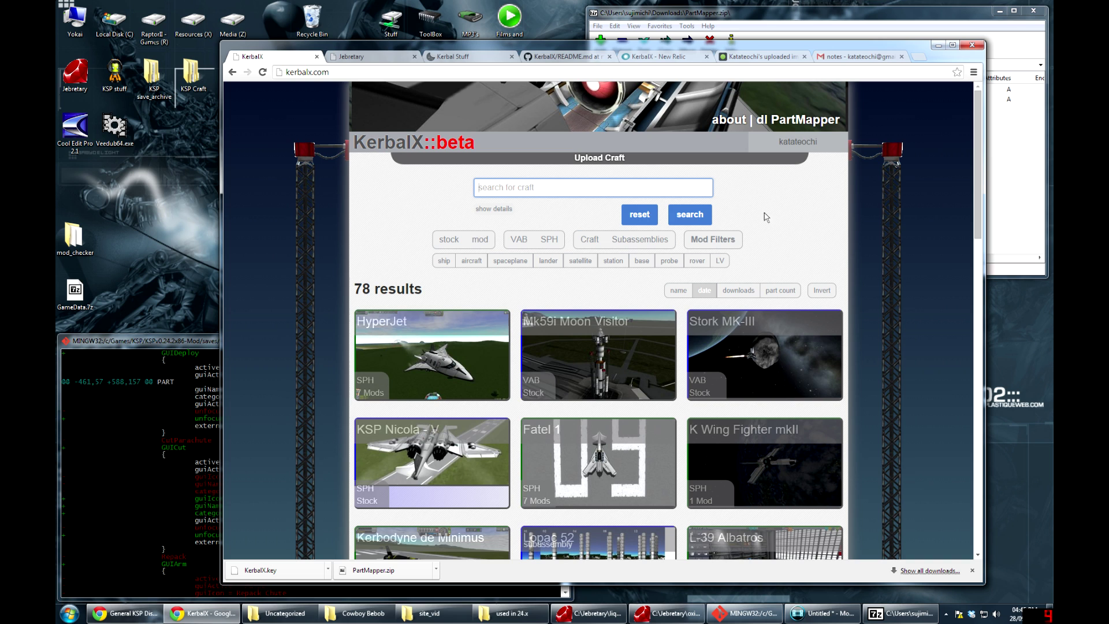
Browse the 99 mods on the Mods page, from AmericanPack down to US KAS and back
{"action": "mouse_move", "coordinate": [797, 142]}
{"action": "left_click", "coordinate": [820, 162]}
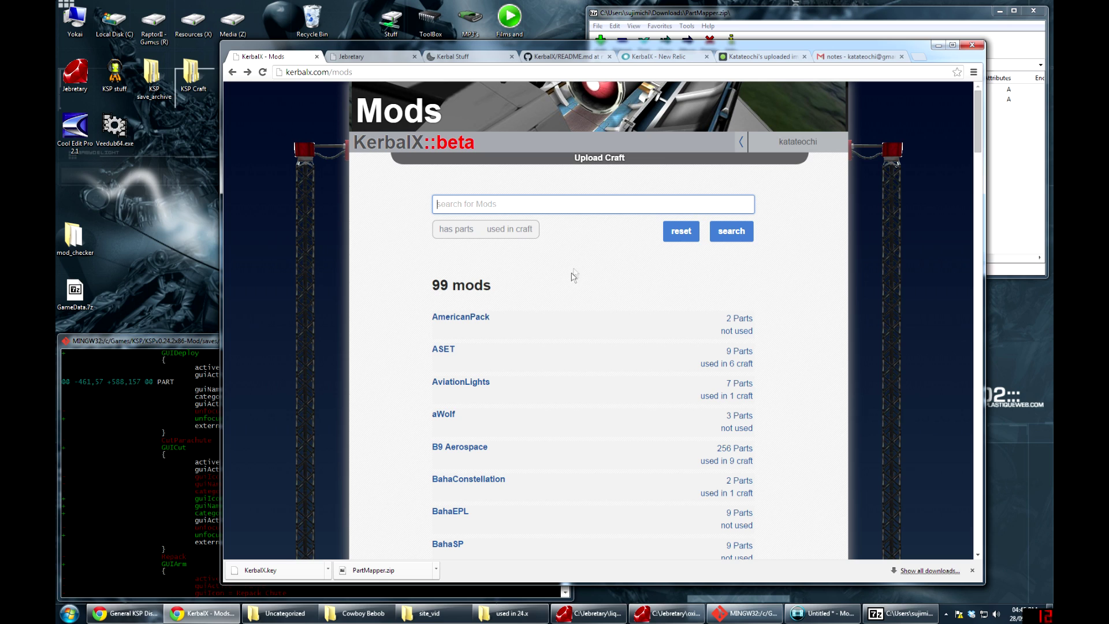
{"action": "left_click", "coordinate": [565, 340]}
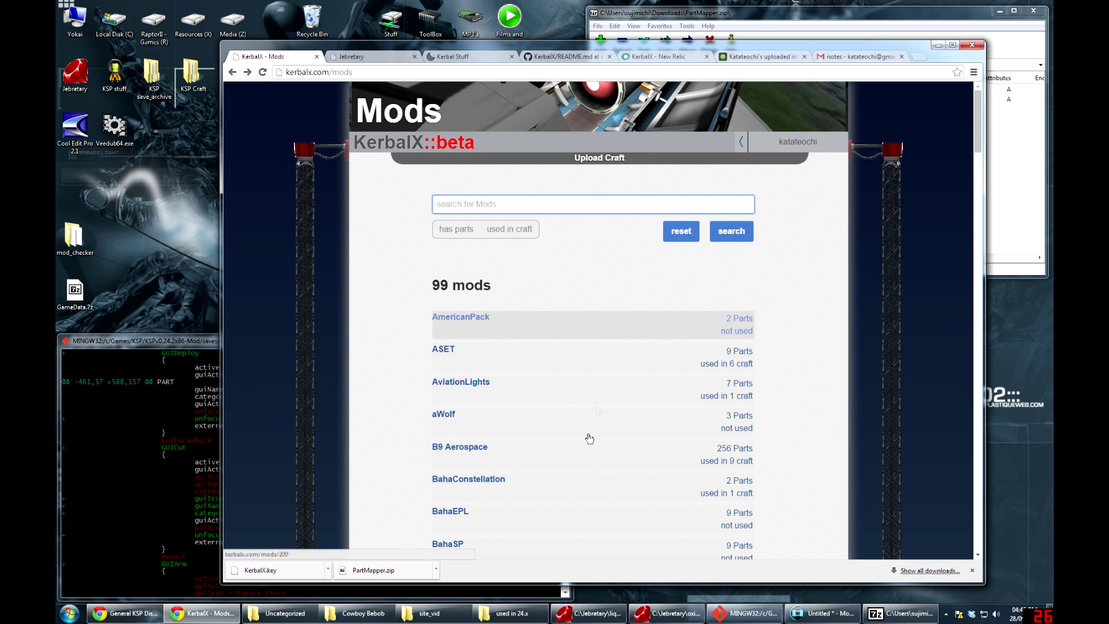
{"action": "scroll", "coordinate": [600, 435], "scroll_direction": "down", "scroll_amount": 5}
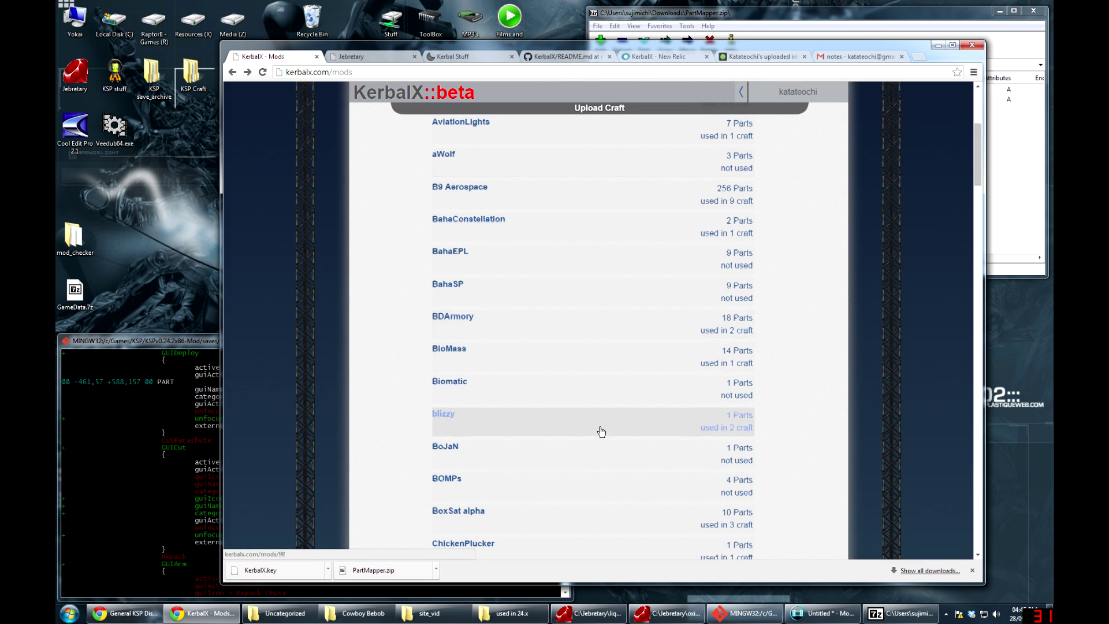
{"action": "scroll", "coordinate": [602, 432], "scroll_direction": "up", "scroll_amount": 5}
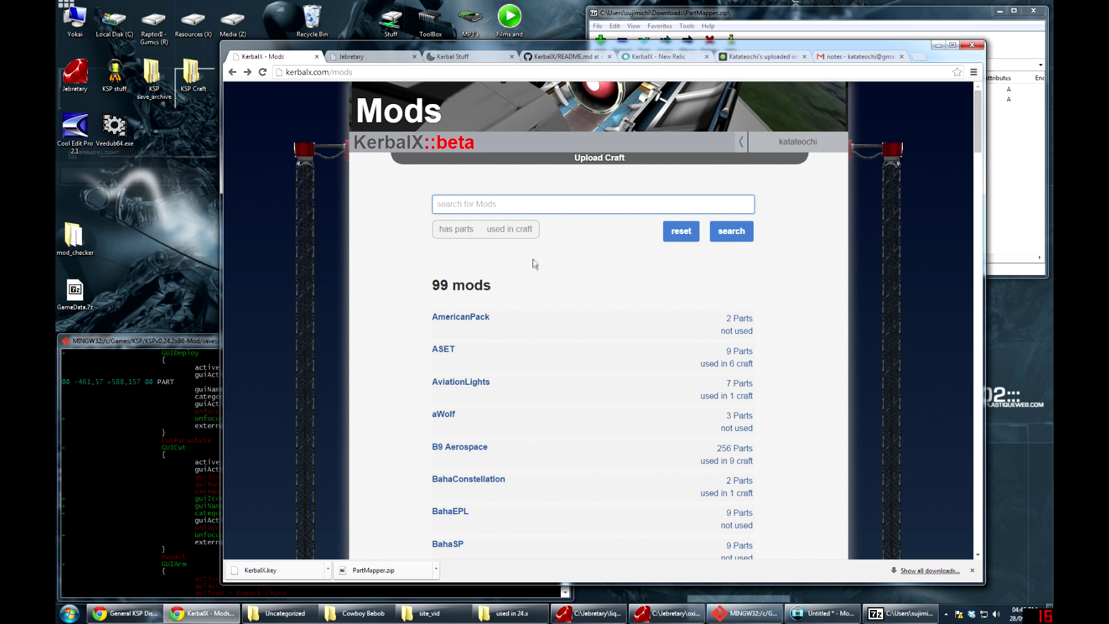
{"action": "scroll", "coordinate": [593, 286], "scroll_direction": "down", "scroll_amount": 20}
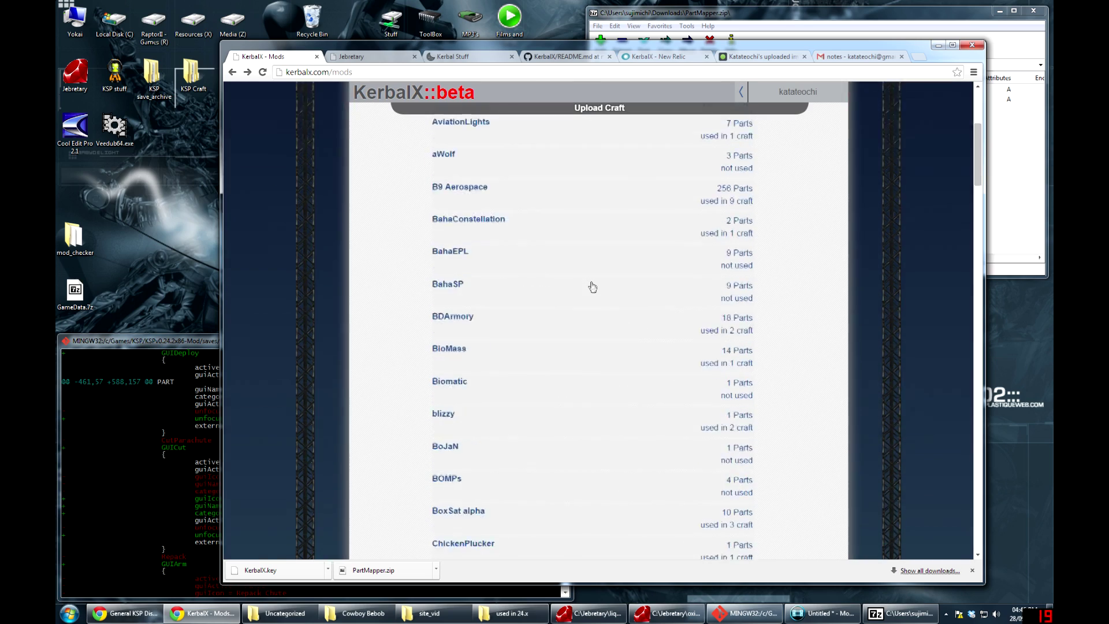
{"action": "scroll", "coordinate": [588, 297], "scroll_direction": "down", "scroll_amount": 20}
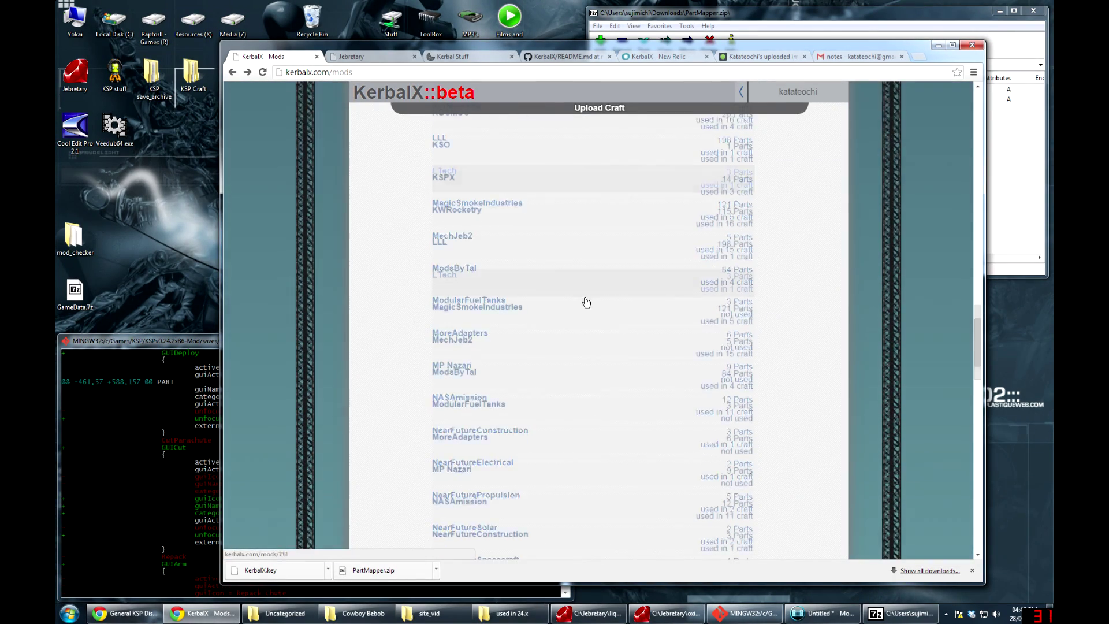
{"action": "left_click", "coordinate": [581, 318]}
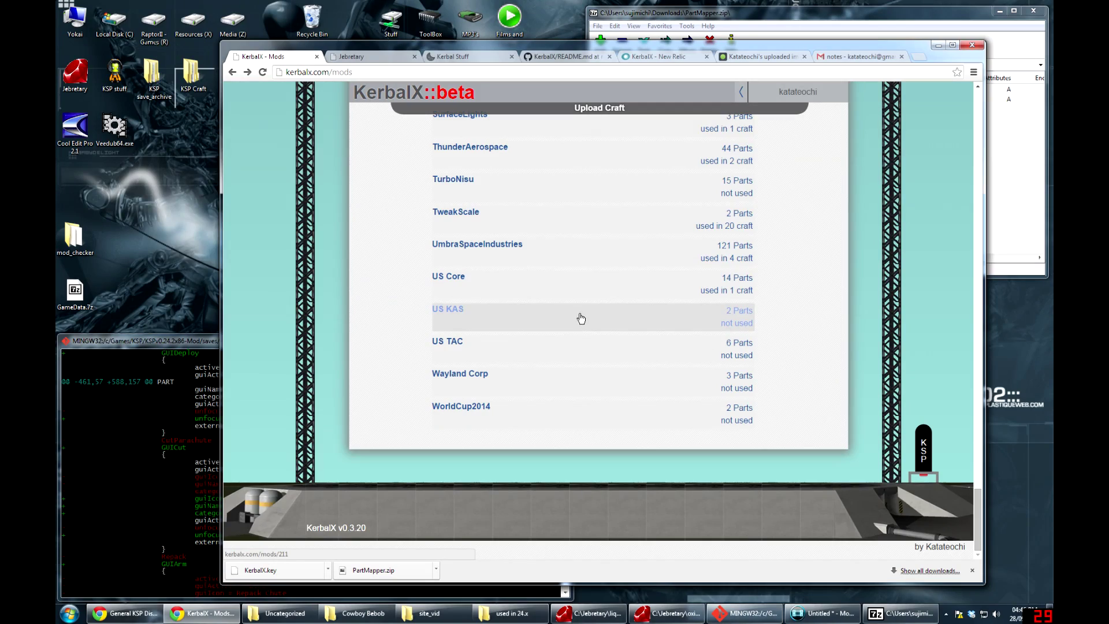
{"action": "scroll", "coordinate": [581, 318], "scroll_direction": "up", "scroll_amount": 20}
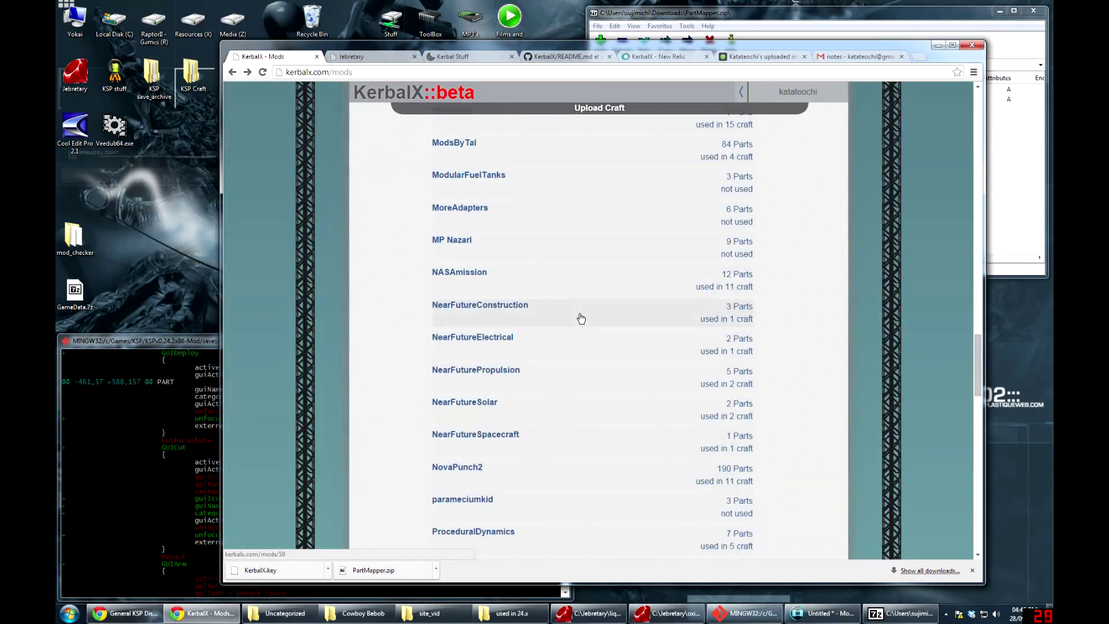
{"action": "scroll", "coordinate": [580, 319], "scroll_direction": "up", "scroll_amount": 20}
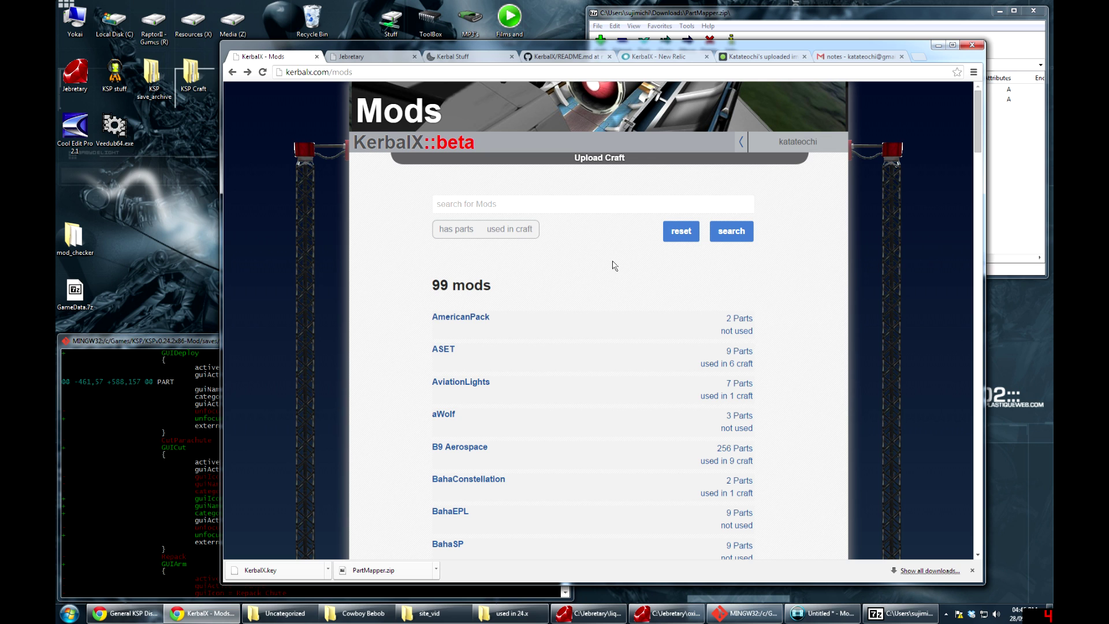
{"action": "scroll", "coordinate": [609, 270], "scroll_direction": "down", "scroll_amount": 20}
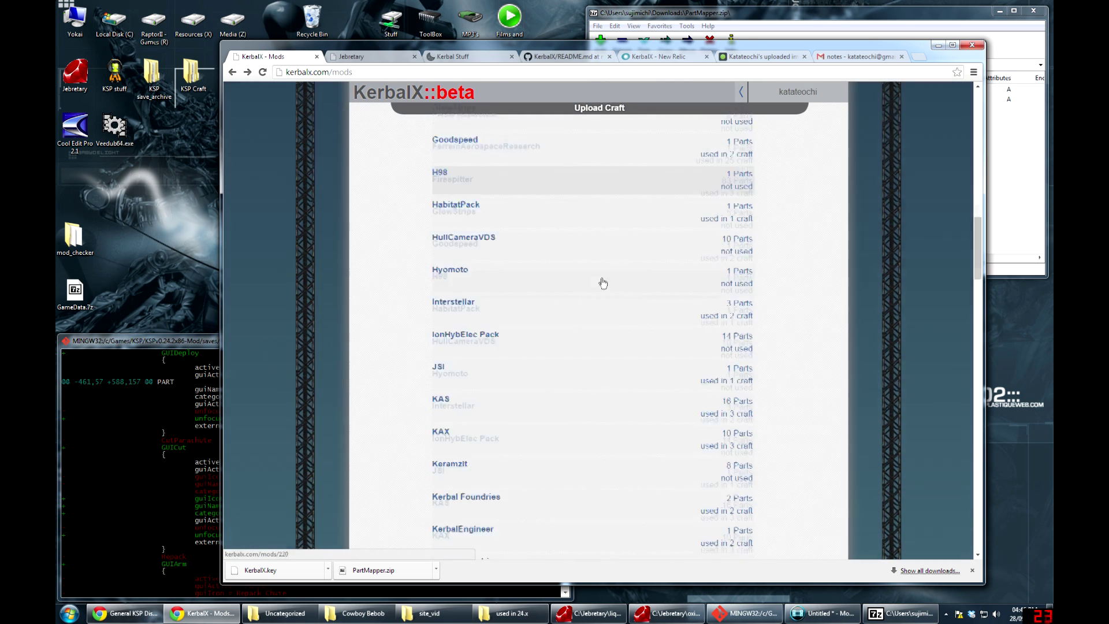
{"action": "scroll", "coordinate": [602, 294], "scroll_direction": "down", "scroll_amount": 10}
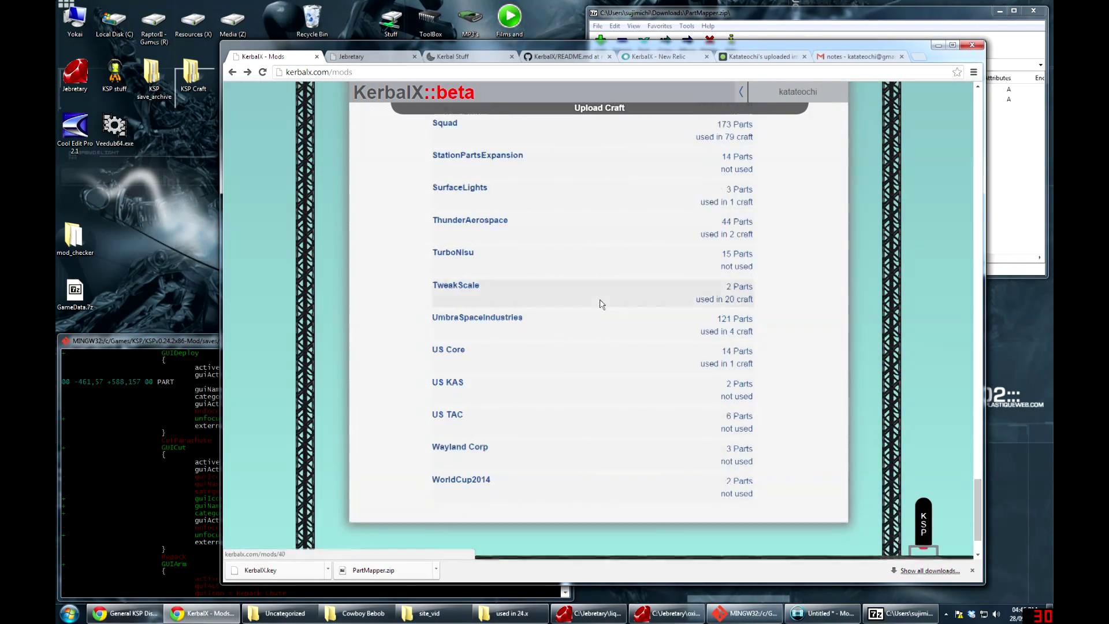
{"action": "left_click", "coordinate": [924, 446]}
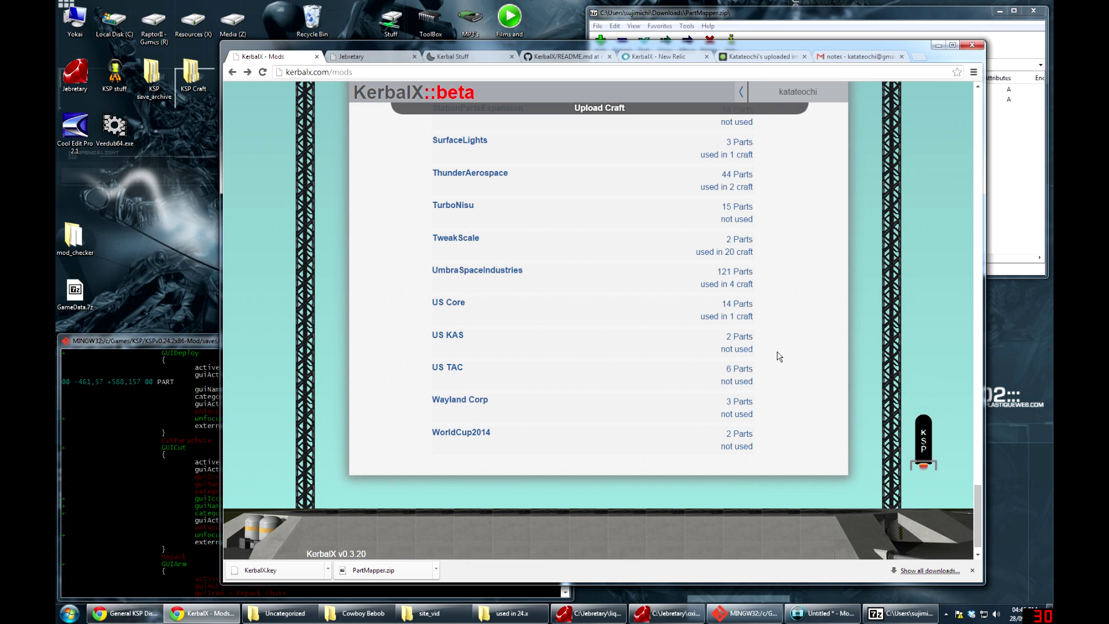
{"action": "scroll", "coordinate": [832, 445], "scroll_direction": "up", "scroll_amount": 5}
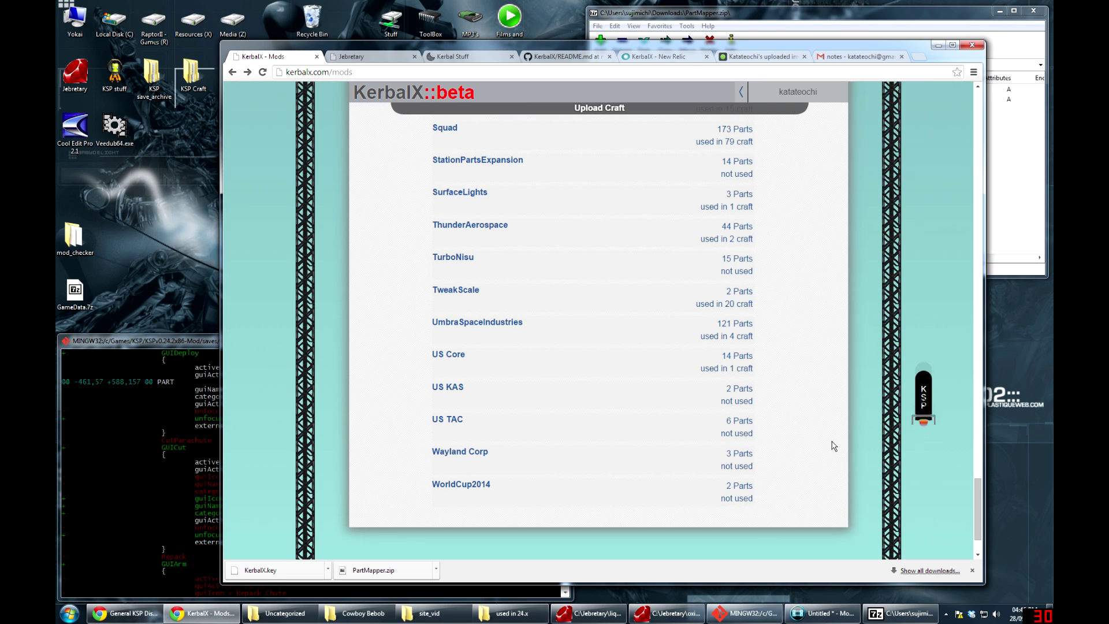
{"action": "scroll", "coordinate": [797, 423], "scroll_direction": "down", "scroll_amount": 5}
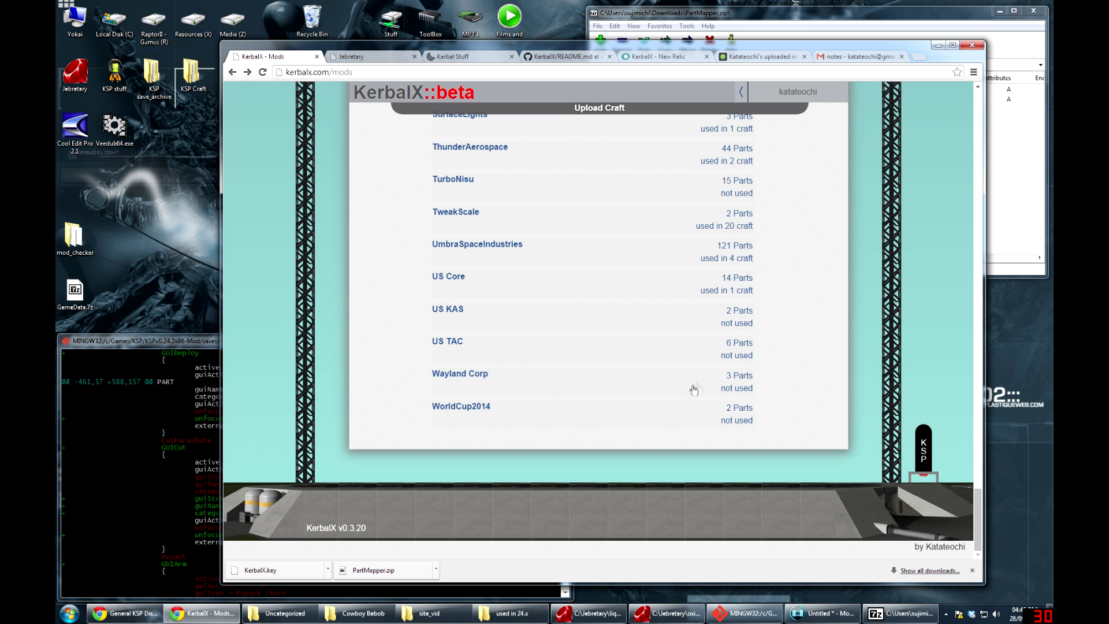
{"action": "scroll", "coordinate": [778, 413], "scroll_direction": "up", "scroll_amount": 1}
{"action": "left_click", "coordinate": [927, 333]}
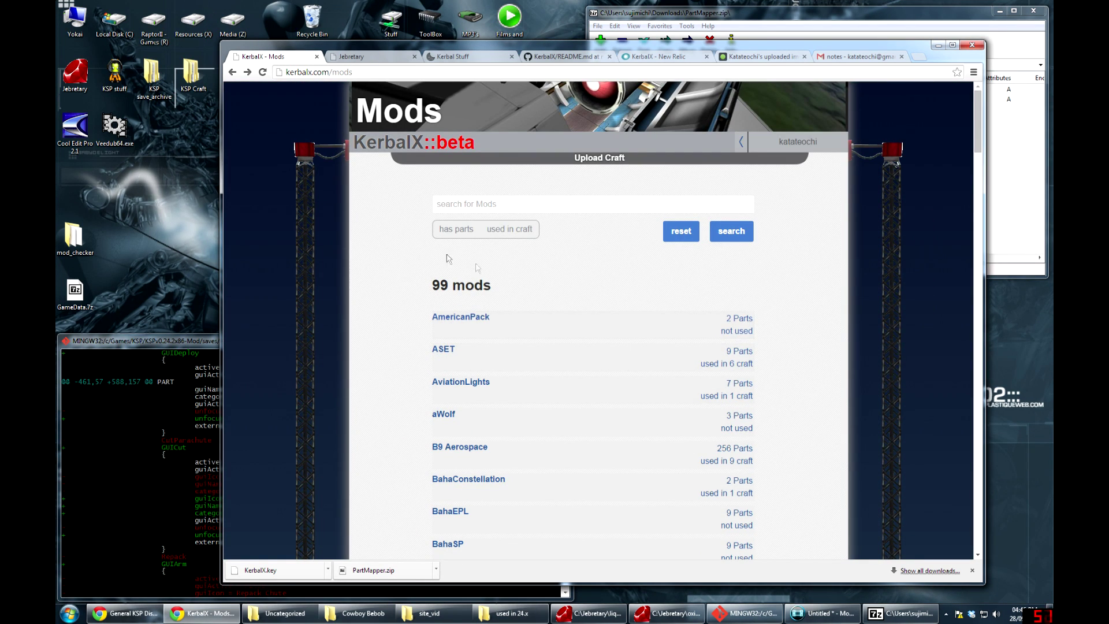
{"action": "scroll", "coordinate": [556, 305], "scroll_direction": "down", "scroll_amount": 3}
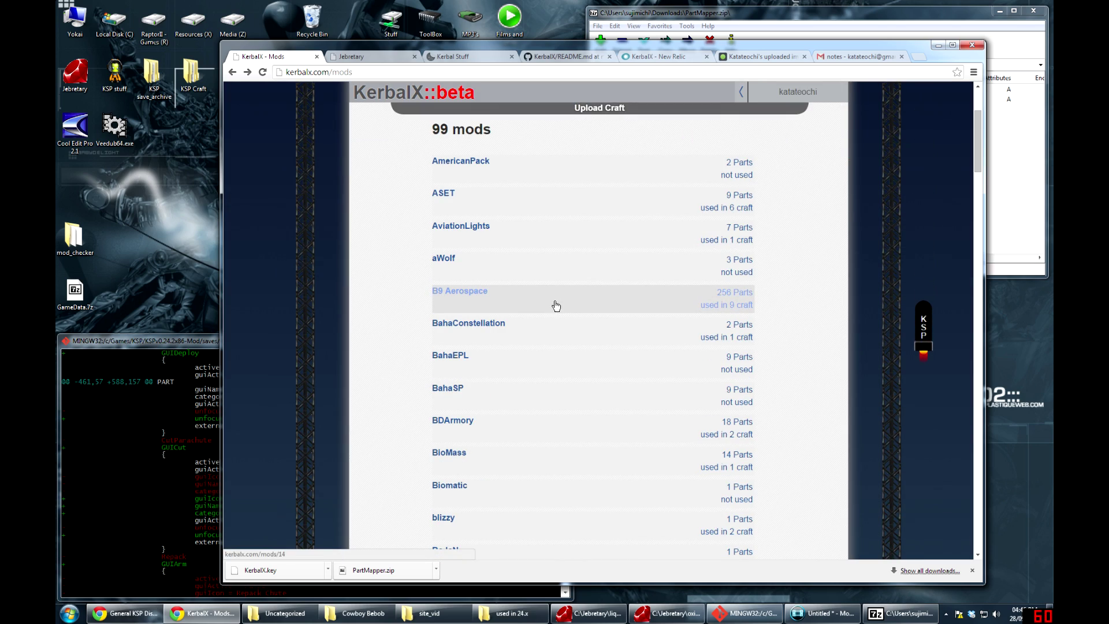
{"action": "scroll", "coordinate": [567, 306], "scroll_direction": "down", "scroll_amount": 18}
{"action": "scroll", "coordinate": [566, 324], "scroll_direction": "down", "scroll_amount": 20}
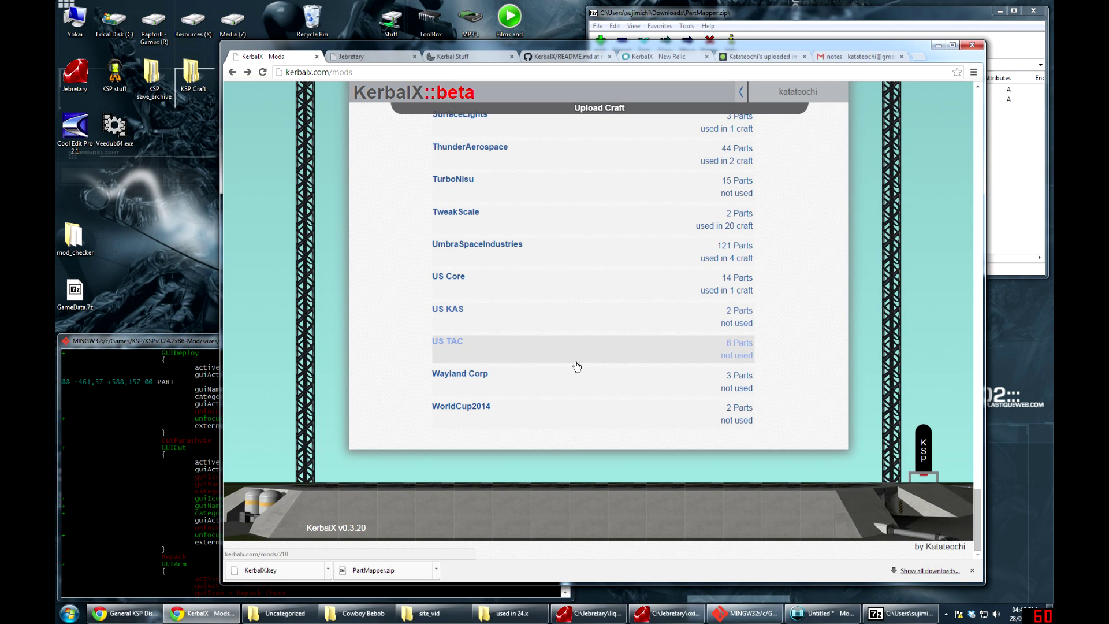
{"action": "triple_click", "coordinate": [357, 526]}
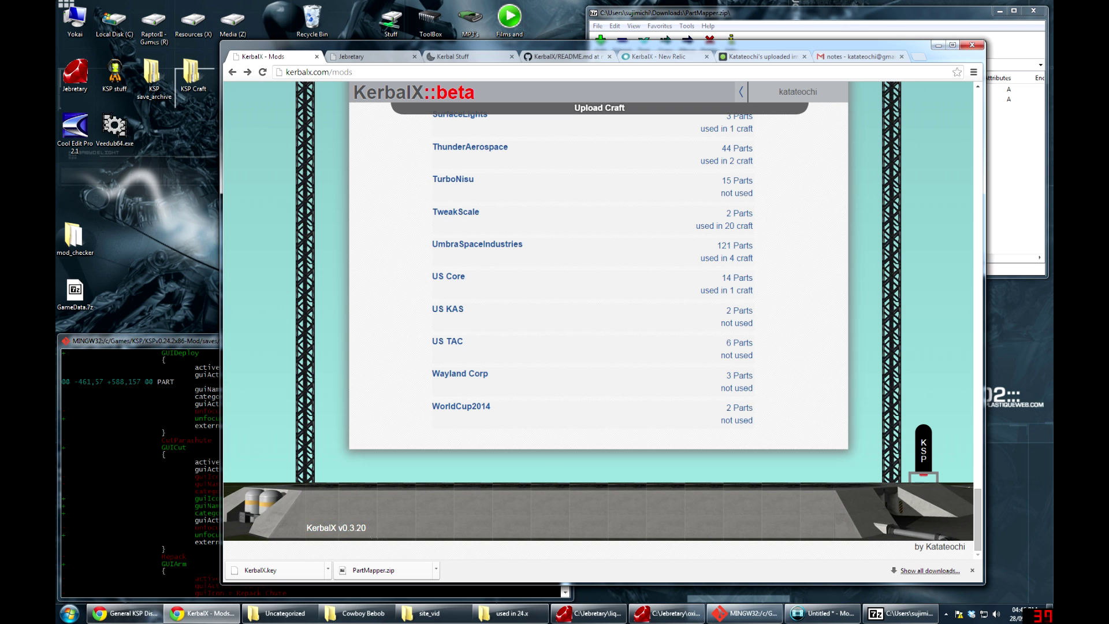
{"action": "double_click", "coordinate": [352, 527]}
{"action": "scroll", "coordinate": [579, 384], "scroll_direction": "up", "scroll_amount": 15}
{"action": "scroll", "coordinate": [581, 370], "scroll_direction": "up", "scroll_amount": 20}
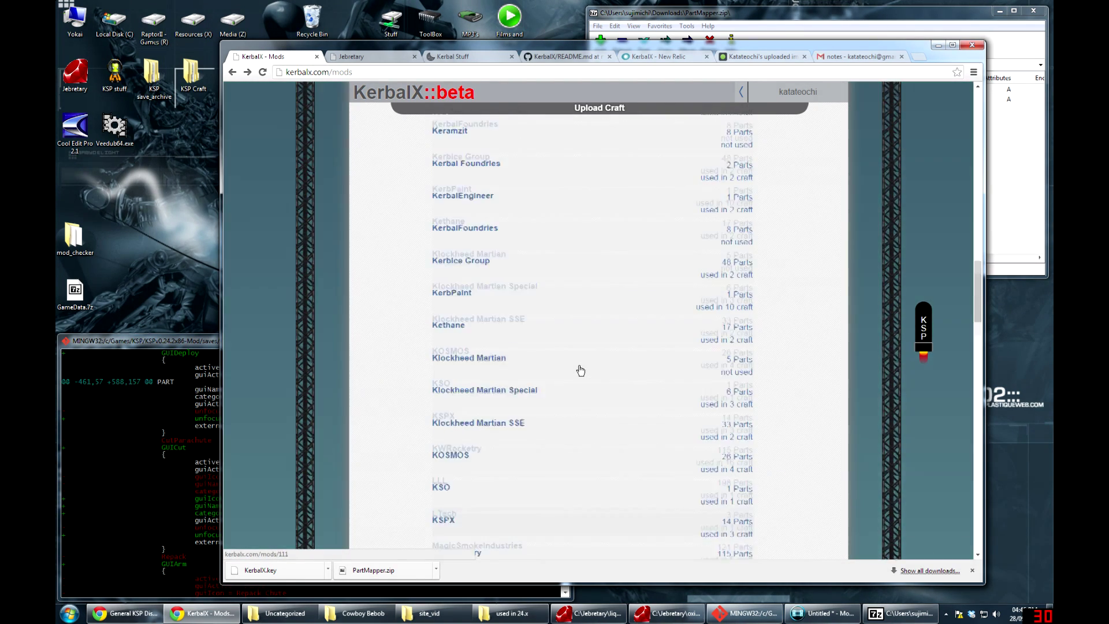
{"action": "scroll", "coordinate": [581, 368], "scroll_direction": "up", "scroll_amount": 7}
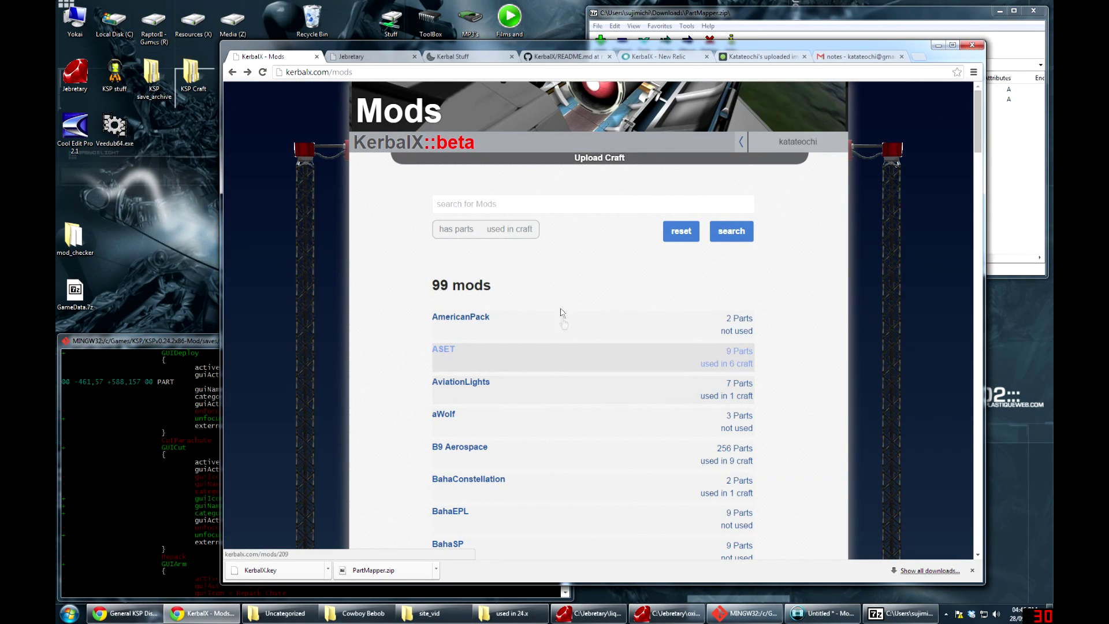
{"action": "left_click", "coordinate": [797, 142]}
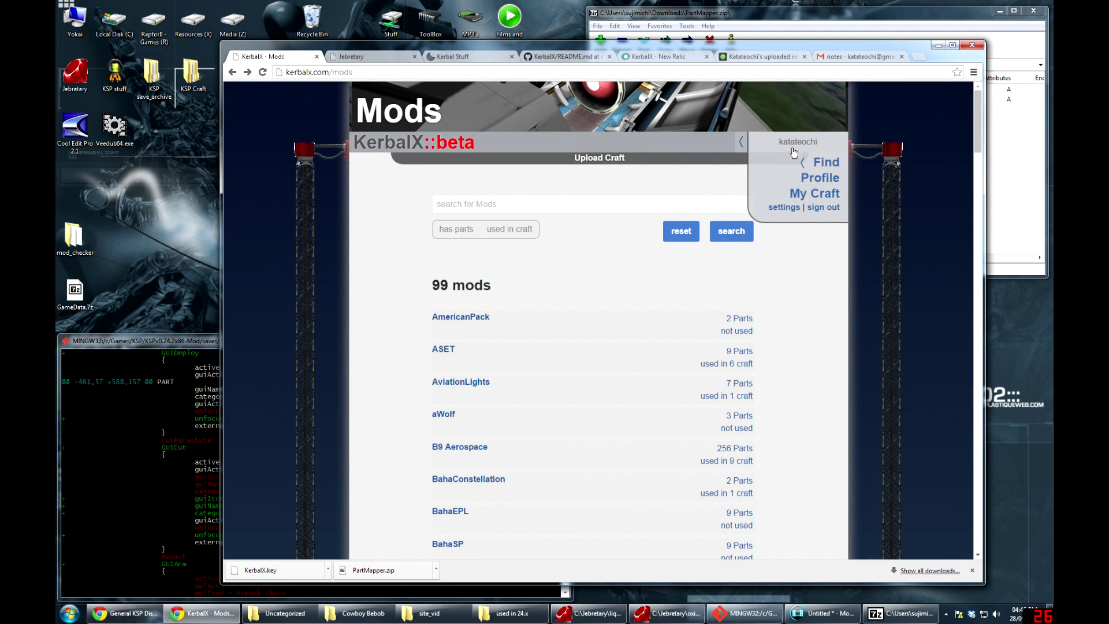
Read through the About page, then return to the home craft search with 78 results
{"action": "left_click", "coordinate": [439, 140]}
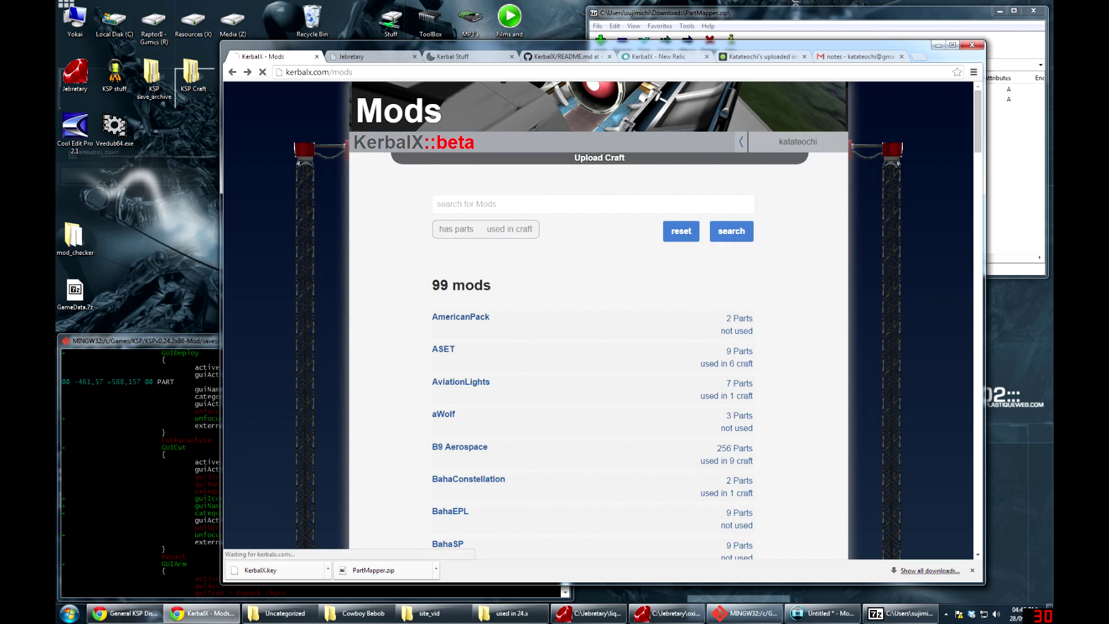
{"action": "left_click", "coordinate": [731, 119]}
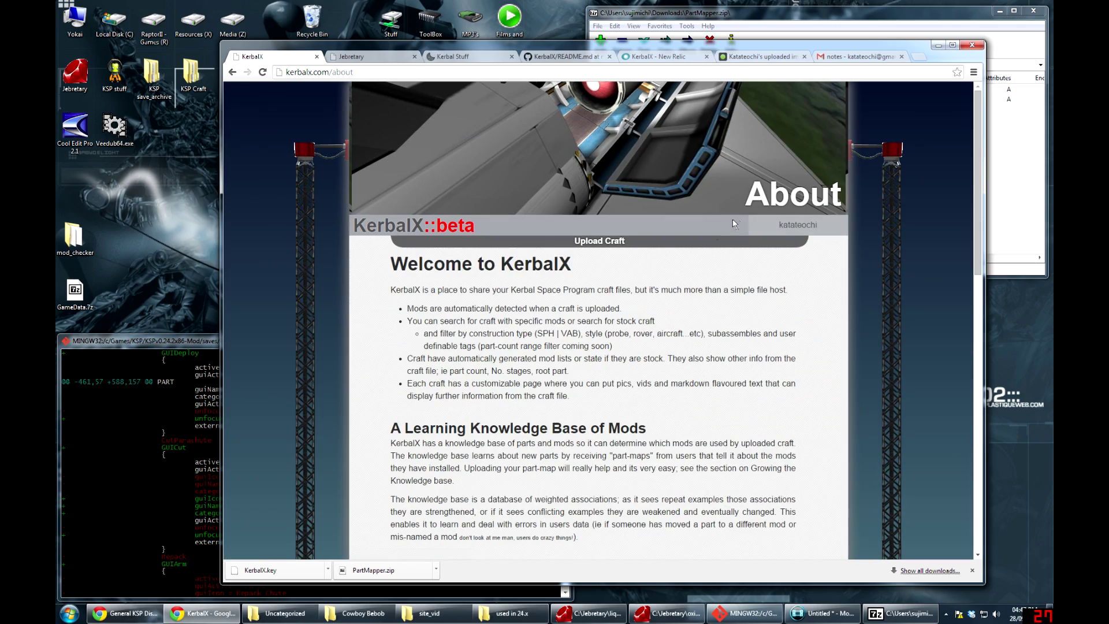
{"action": "scroll", "coordinate": [605, 374], "scroll_direction": "down", "scroll_amount": 5}
{"action": "scroll", "coordinate": [606, 373], "scroll_direction": "up", "scroll_amount": 5}
{"action": "scroll", "coordinate": [607, 370], "scroll_direction": "down", "scroll_amount": 8}
{"action": "scroll", "coordinate": [704, 420], "scroll_direction": "down", "scroll_amount": 3}
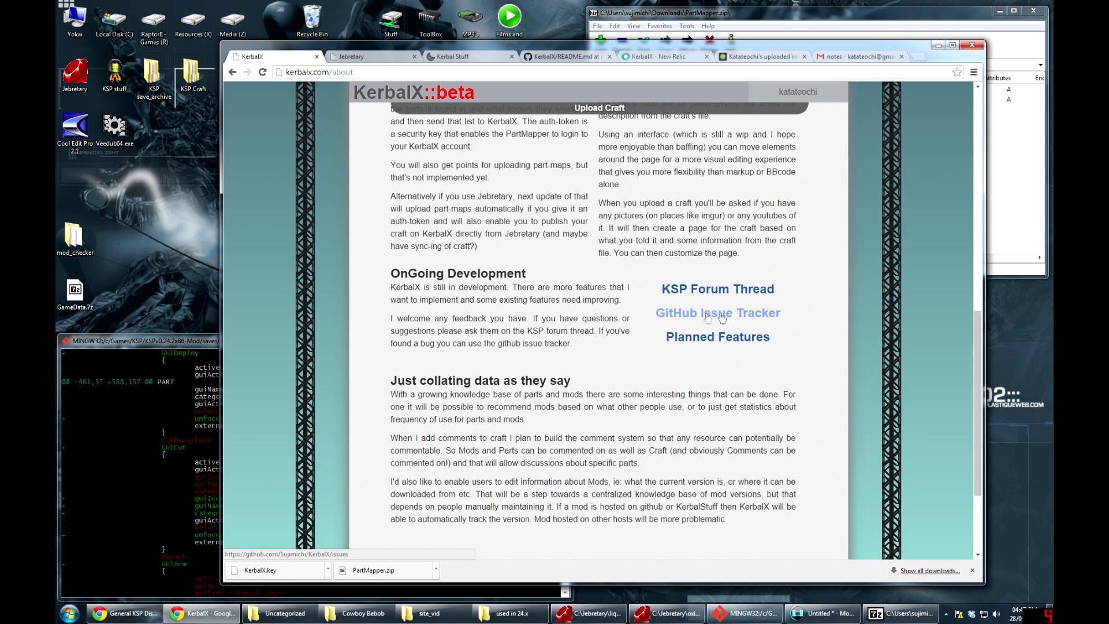
{"action": "scroll", "coordinate": [722, 318], "scroll_direction": "down", "scroll_amount": 2}
{"action": "scroll", "coordinate": [722, 318], "scroll_direction": "up", "scroll_amount": 6}
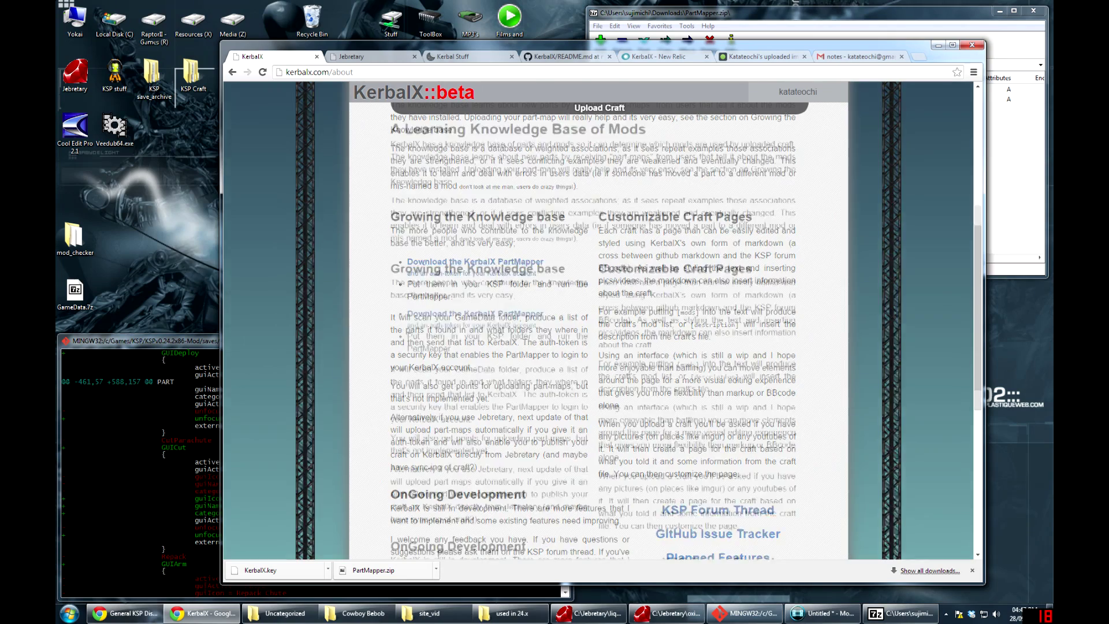
{"action": "scroll", "coordinate": [722, 318], "scroll_direction": "up", "scroll_amount": 5}
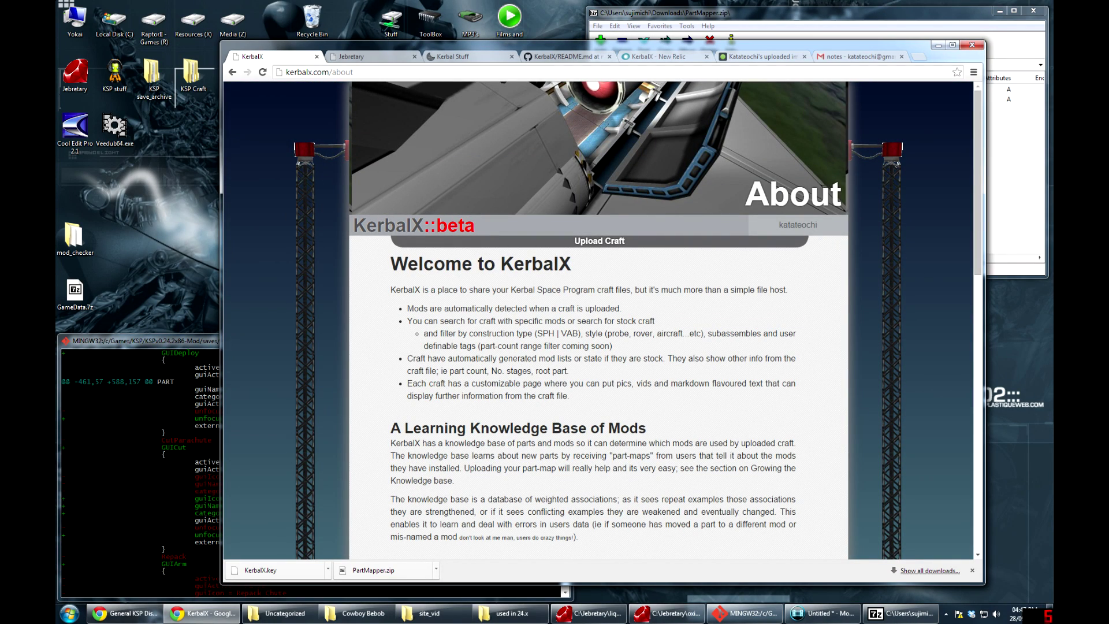
{"action": "left_click", "coordinate": [384, 231]}
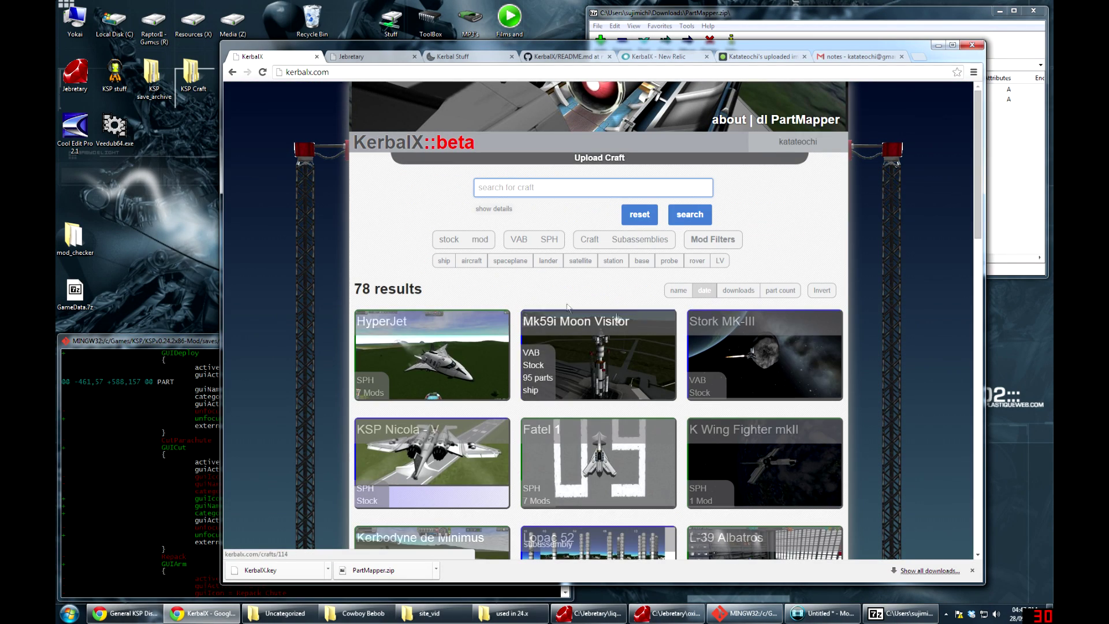